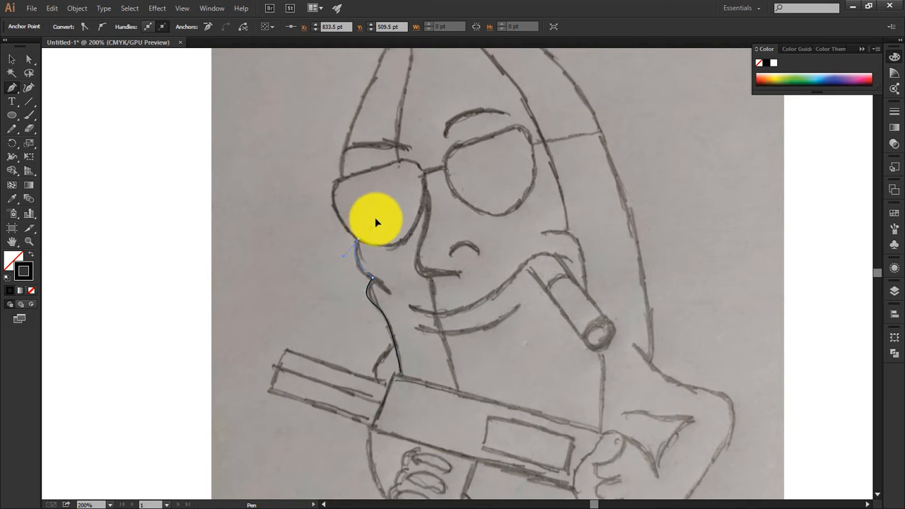
# Step: Continue the Pen outline from the left lens up the forehead and around the banana's stem tip
pyautogui.moveTo(316, 214); pyautogui.dragTo(214, 357)
pyautogui.moveTo(248, 267); pyautogui.dragTo(281, 203)
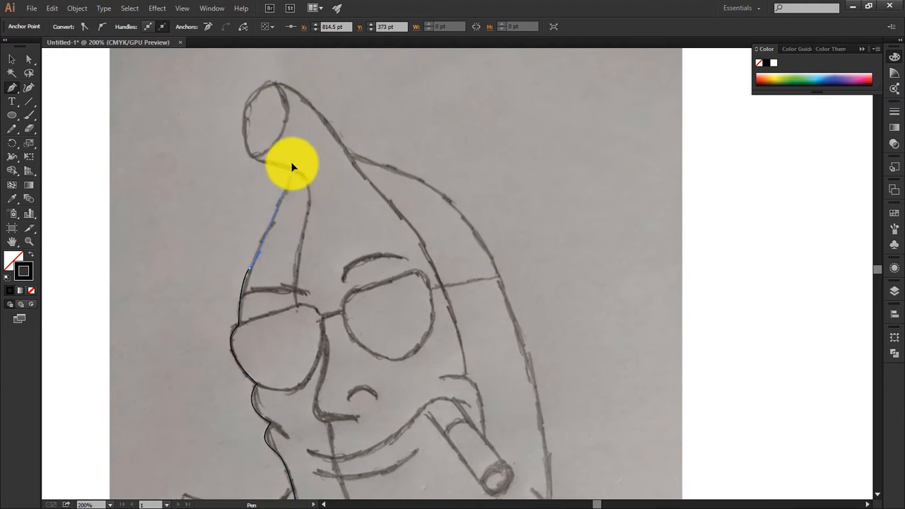
pyautogui.click(290, 168)
pyautogui.click(252, 156)
pyautogui.moveTo(251, 157); pyautogui.dragTo(309, 269)
pyautogui.moveTo(334, 195); pyautogui.dragTo(390, 183)
pyautogui.moveTo(340, 218); pyautogui.dragTo(359, 273)
# Step: Trace the outline from the stem along the banana's outer back edge down towards the shoulder
pyautogui.moveTo(359, 239); pyautogui.dragTo(267, 234)
pyautogui.click(248, 212)
pyautogui.moveTo(340, 283); pyautogui.dragTo(219, 215)
pyautogui.moveTo(280, 275); pyautogui.dragTo(301, 288)
pyautogui.moveTo(322, 424); pyautogui.dragTo(286, 238)
pyautogui.moveTo(295, 304); pyautogui.dragTo(285, 328)
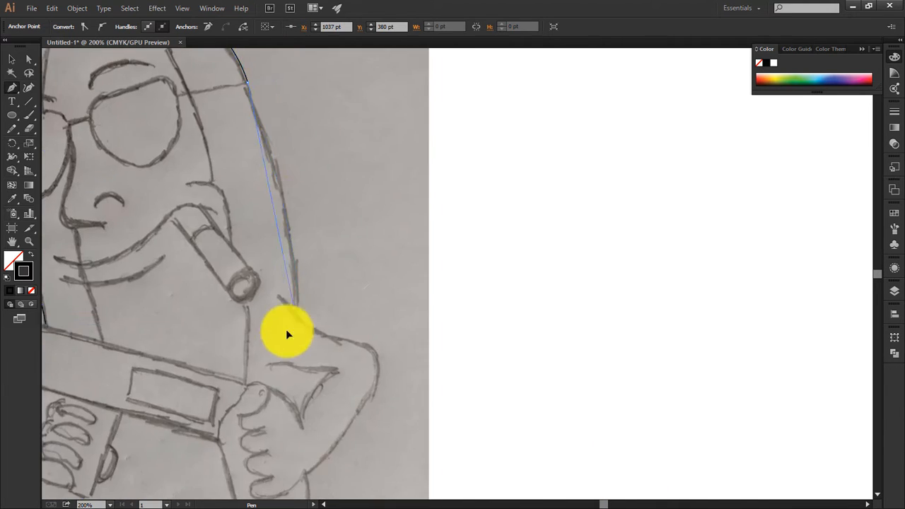
# Step: Undo the last two outline points and redraw the banana's outer back edge as a smooth curve to the shoulder
pyautogui.hotkey('ctrl', '-')
pyautogui.hotkey('ctrl', '-')
pyautogui.hotkey('ctrl', 'z')
pyautogui.hotkey('ctrl', 'z')
pyautogui.moveTo(376, 292); pyautogui.dragTo(388, 436)
pyautogui.moveTo(350, 178); pyautogui.dragTo(363, 221)
pyautogui.moveTo(376, 291); pyautogui.dragTo(378, 311)
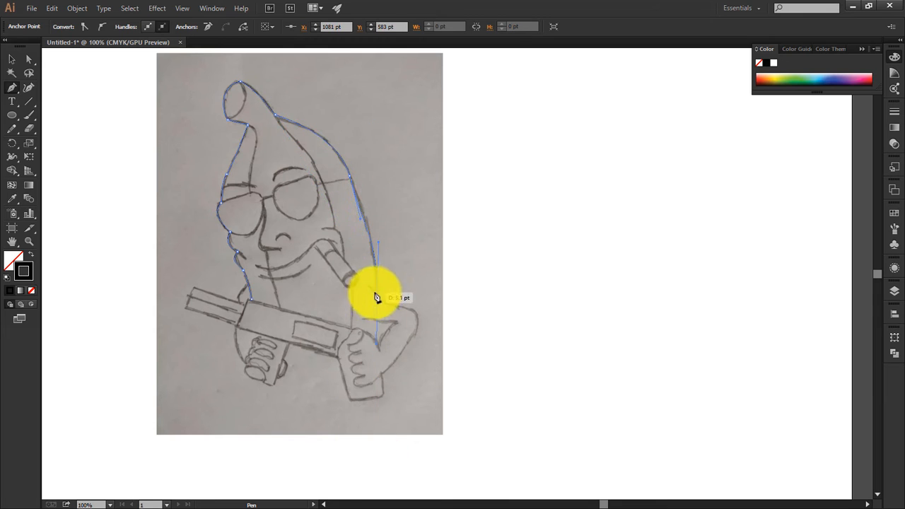
# Step: Close the body outline with straight segments from the shoulder along the gun's upper edge to the starting point
pyautogui.hotkey('ctrl', '+')
pyautogui.click(446, 399)
pyautogui.click(290, 350)
pyautogui.hotkey('ctrl', '+')
# Step: Trace both eyebrows as separate open curves over the sketch
pyautogui.click(275, 302)
pyautogui.moveTo(299, 269)
pyautogui.mouseDown()
pyautogui.moveTo(371, 293)
pyautogui.moveTo(374, 309)
pyautogui.mouseUp()
pyautogui.click(378, 285)
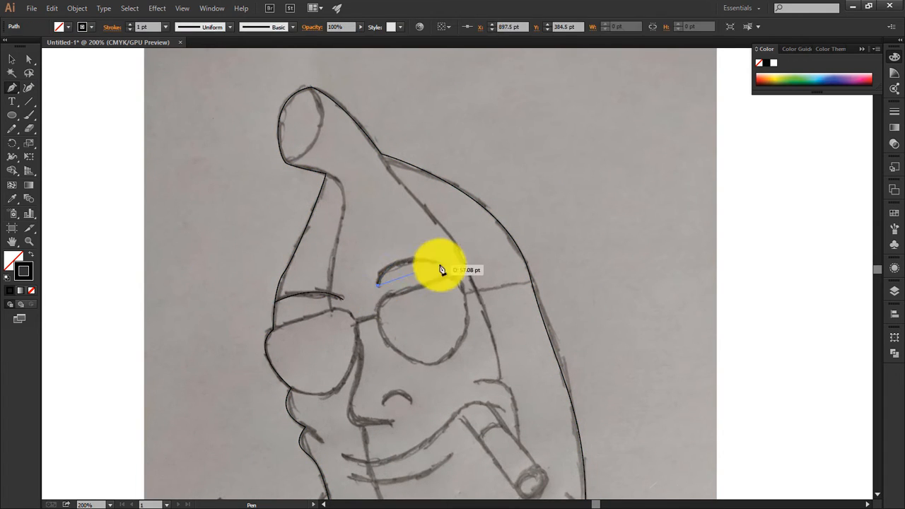
pyautogui.moveTo(441, 264); pyautogui.dragTo(481, 285)
pyautogui.press('Escape')
# Step: Trace the inner ridge running from the stem to the left lens, and the nose with its nostril
pyautogui.moveTo(326, 174); pyautogui.dragTo(363, 182)
pyautogui.moveTo(331, 311); pyautogui.dragTo(343, 351)
pyautogui.click(357, 338)
pyautogui.moveTo(357, 382)
pyautogui.mouseDown()
pyautogui.moveTo(349, 420)
pyautogui.moveTo(414, 425)
pyautogui.mouseUp()
pyautogui.moveTo(413, 400); pyautogui.dragTo(434, 420)
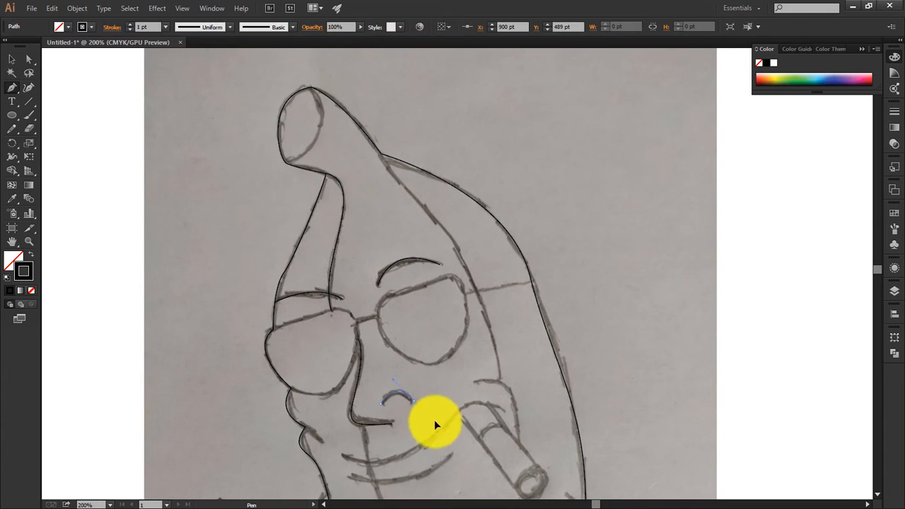
# Step: Trace the long smile line and the lower lip line beneath it as open curves
pyautogui.moveTo(503, 408); pyautogui.dragTo(542, 434)
pyautogui.moveTo(452, 453); pyautogui.dragTo(454, 417)
pyautogui.moveTo(452, 417); pyautogui.dragTo(487, 387)
# Step: Trace the right inner ridge from below the stem past the cheek down to the bottom edge of the body
pyautogui.click(383, 117)
pyautogui.moveTo(426, 168); pyautogui.dragTo(451, 187)
pyautogui.moveTo(501, 341)
pyautogui.mouseDown()
pyautogui.moveTo(502, 397)
pyautogui.moveTo(486, 285)
pyautogui.moveTo(478, 319)
pyautogui.mouseUp()
pyautogui.hotkey('ctrl', 'z')
pyautogui.click(486, 287)
pyautogui.moveTo(505, 347); pyautogui.dragTo(477, 283)
# Step: Try tracing the cigar with Pen segments and an ellipse at its tip, and delete the trial shapes
pyautogui.scroll(1, 408, 292)
pyautogui.click(360, 299)
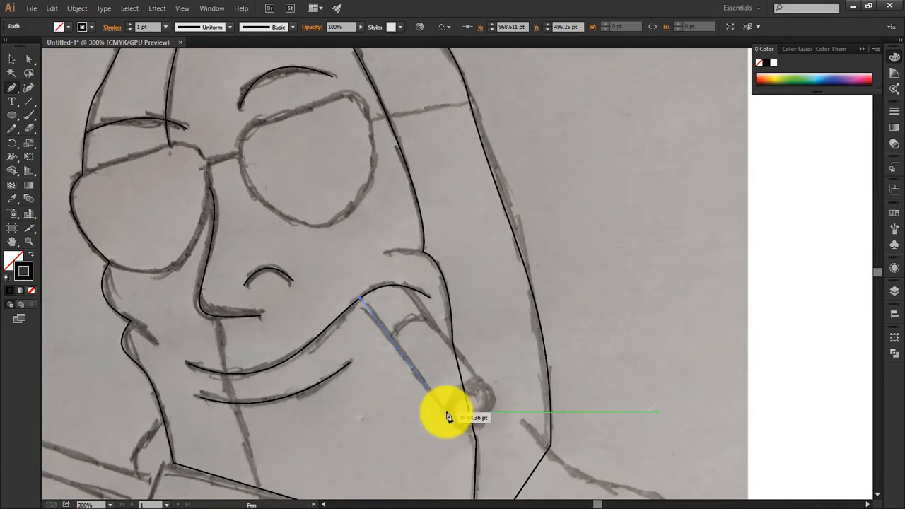
pyautogui.click(446, 412)
pyautogui.moveTo(484, 386); pyautogui.dragTo(515, 399)
pyautogui.click(484, 385)
pyautogui.click(383, 345)
pyautogui.moveTo(436, 316); pyautogui.dragTo(473, 325)
pyautogui.moveTo(12, 116); pyautogui.dragTo(60, 143)
pyautogui.moveTo(448, 382); pyautogui.dragTo(486, 429)
pyautogui.press('v')
pyautogui.press('Delete')
# Step: Trace the left sunglasses lens as a closed curved path following the sketch
pyautogui.moveTo(395, 247); pyautogui.dragTo(510, 375)
pyautogui.press('p')
pyautogui.click(196, 302)
pyautogui.click(285, 274)
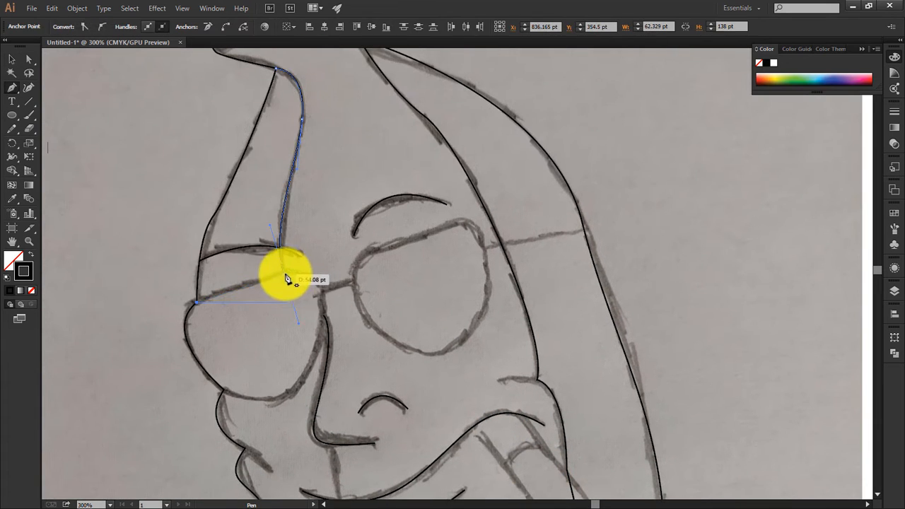
pyautogui.moveTo(222, 389); pyautogui.dragTo(154, 350)
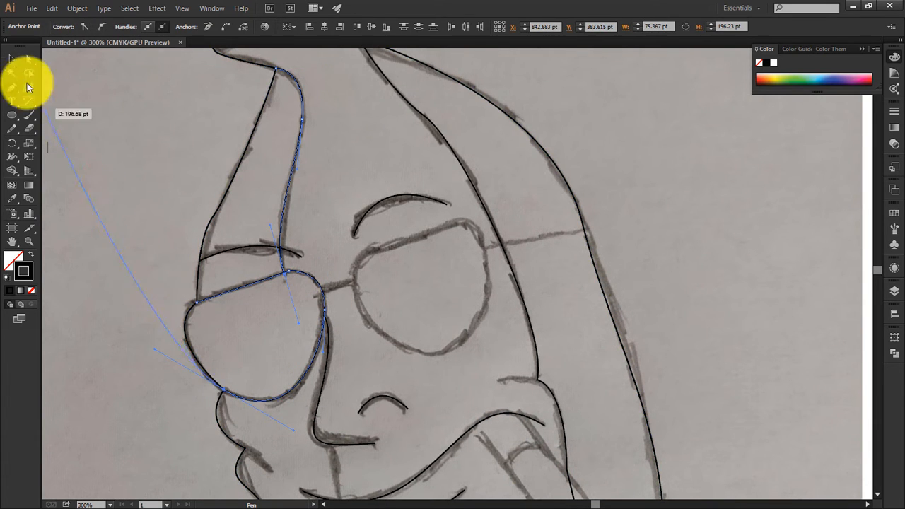
pyautogui.click(14, 62)
# Step: Draw the sunglasses' bridge from the left lens to the inner edge of the right lens
pyautogui.scroll(1, 239, 220)
pyautogui.press('p')
pyautogui.click(350, 317)
pyautogui.click(392, 302)
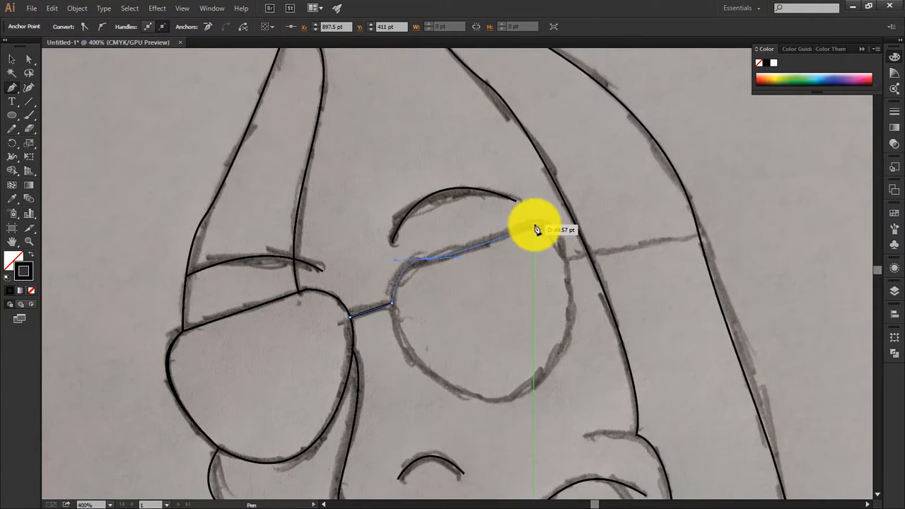
pyautogui.click(427, 261)
pyautogui.click(535, 227)
pyautogui.hotkey('ctrl', 'z')
pyautogui.hotkey('ctrl', 'z')
# Step: Trace the right sunglasses lens as a curved loop continuing from the bridge and deselect it
pyautogui.click(398, 278)
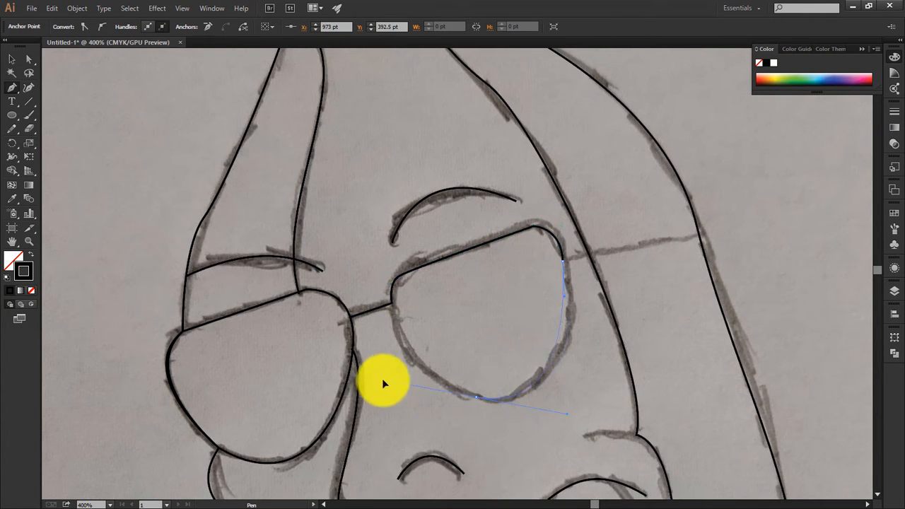
pyautogui.moveTo(508, 395); pyautogui.dragTo(476, 405)
pyautogui.moveTo(399, 276); pyautogui.dragTo(421, 239)
pyautogui.click(13, 61)
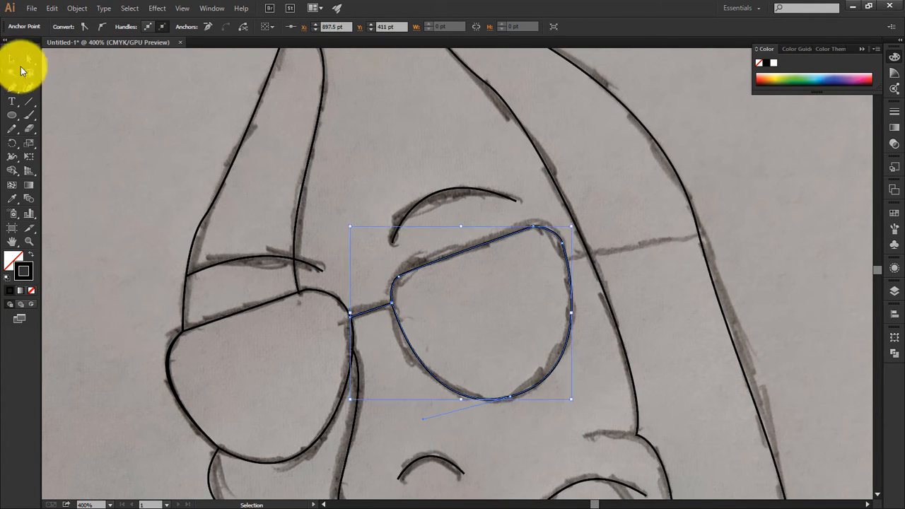
pyautogui.click(433, 288)
# Step: Draw the sunglasses' temple arm as a straight line from the right lens to the banana's outer edge
pyautogui.press('p')
pyautogui.click(564, 258)
pyautogui.click(699, 235)
pyautogui.click(12, 59)
# Step: Offset the banana body outline by 5 pt with miter joins
pyautogui.scroll(-2, 332, 277)
pyautogui.click(77, 8)
pyautogui.click(247, 291)
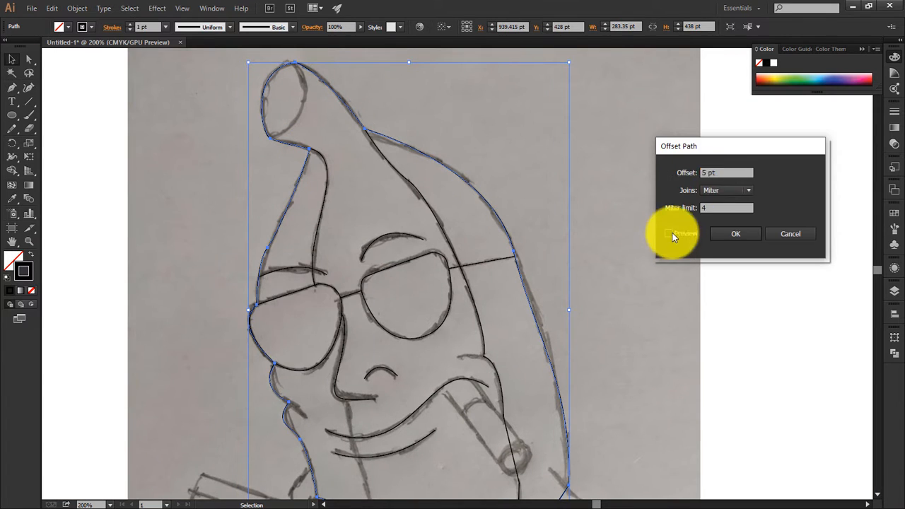
pyautogui.click(672, 234)
pyautogui.click(735, 233)
# Step: Fill the original banana body shape with yellow by sampling the colour with the Eyedropper
pyautogui.click(621, 212)
pyautogui.click(503, 223)
pyautogui.press('i')
pyautogui.click(99, 235)
# Step: Select the glasses, ridge, nose, nostril and mouth lines together and set their stroke weight to 5 pt
pyautogui.click(316, 263)
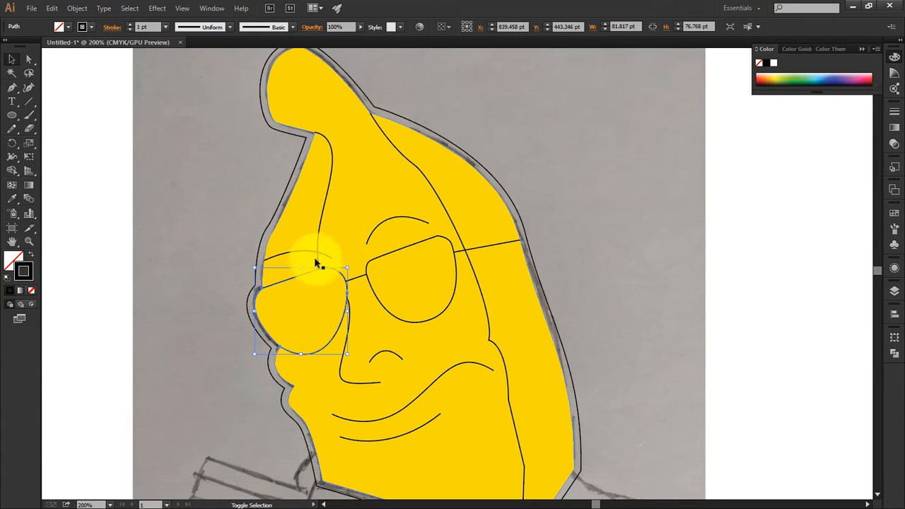
pyautogui.keyDown('shift'); pyautogui.click(452, 256); pyautogui.keyUp('shift')
pyautogui.keyDown('shift'); pyautogui.click(356, 278); pyautogui.keyUp('shift')
pyautogui.keyDown('shift'); pyautogui.click(472, 267); pyautogui.keyUp('shift')
pyautogui.keyDown('shift'); pyautogui.click(450, 368); pyautogui.keyUp('shift')
pyautogui.keyDown('shift'); pyautogui.click(393, 353); pyautogui.keyUp('shift')
pyautogui.keyDown('shift'); pyautogui.click(364, 382); pyautogui.keyUp('shift')
pyautogui.keyDown('shift'); pyautogui.click(371, 441); pyautogui.keyUp('shift')
pyautogui.scroll(3, 156, 26)
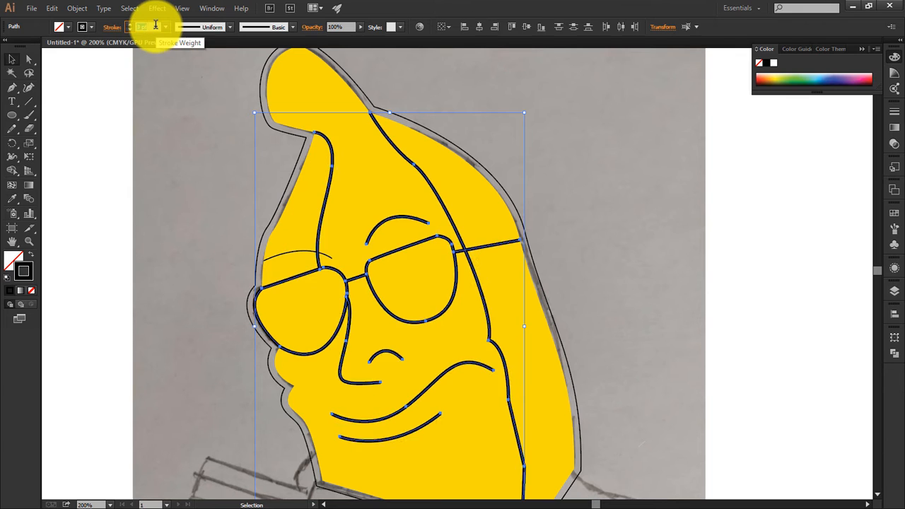
pyautogui.scroll(1, 156, 26)
pyautogui.click(208, 68)
# Step: Set the left eyebrow's stroke to 5 pt and apply the tapered width profile to both eyebrows
pyautogui.click(396, 217)
pyautogui.click(288, 252)
pyautogui.scroll(4, 151, 28)
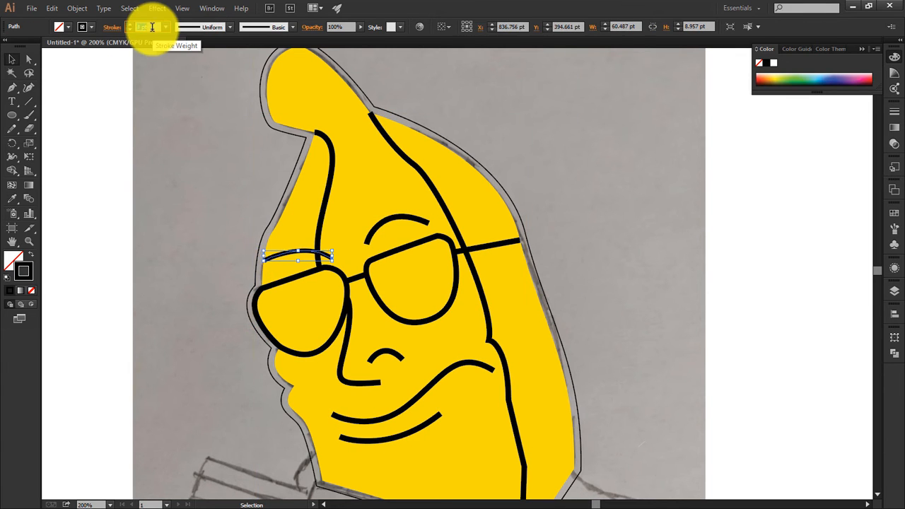
pyautogui.click(230, 27)
pyautogui.click(205, 58)
pyautogui.click(410, 219)
pyautogui.click(221, 28)
pyautogui.click(205, 62)
# Step: Apply the tapered width profile to the nose, nostril and mouth lines
pyautogui.click(345, 341)
pyautogui.click(222, 27)
pyautogui.click(205, 62)
pyautogui.click(385, 351)
pyautogui.click(214, 28)
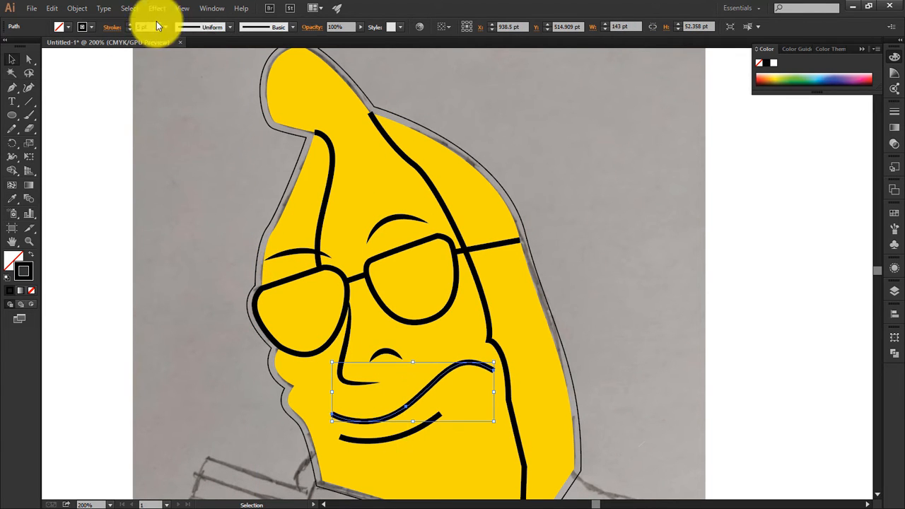
pyautogui.click(205, 62)
# Step: Swap the fill and stroke of the offset outline to make it a solid black border
pyautogui.click(273, 130)
pyautogui.click(270, 128)
pyautogui.hotkey('shift', 'x')
# Step: Draw a short curved cheek crease extending inward from the right inner ridge above the end of the smile
pyautogui.moveTo(544, 263)
pyautogui.mouseDown()
pyautogui.moveTo(452, 141)
pyautogui.moveTo(445, 200)
pyautogui.mouseUp()
pyautogui.click(403, 278)
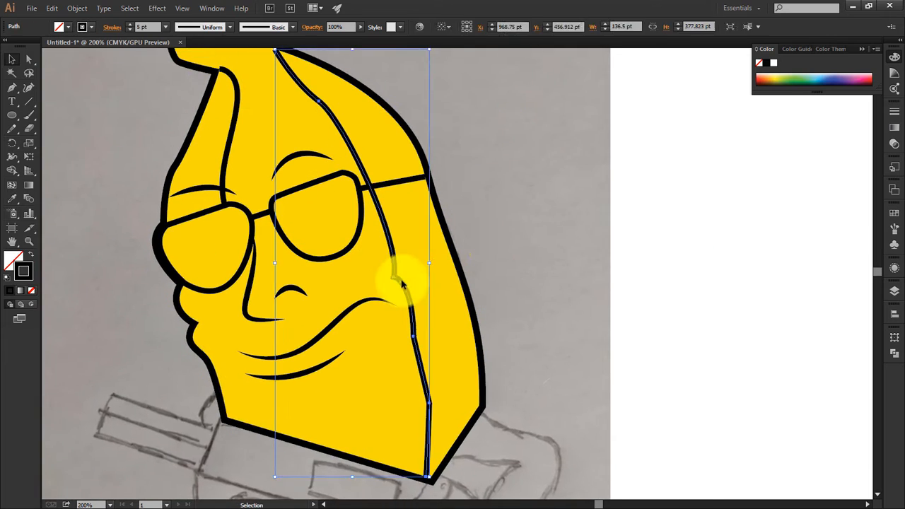
pyautogui.scroll(1, 404, 279)
pyautogui.press('p')
pyautogui.click(479, 243)
pyautogui.moveTo(451, 237); pyautogui.dragTo(428, 241)
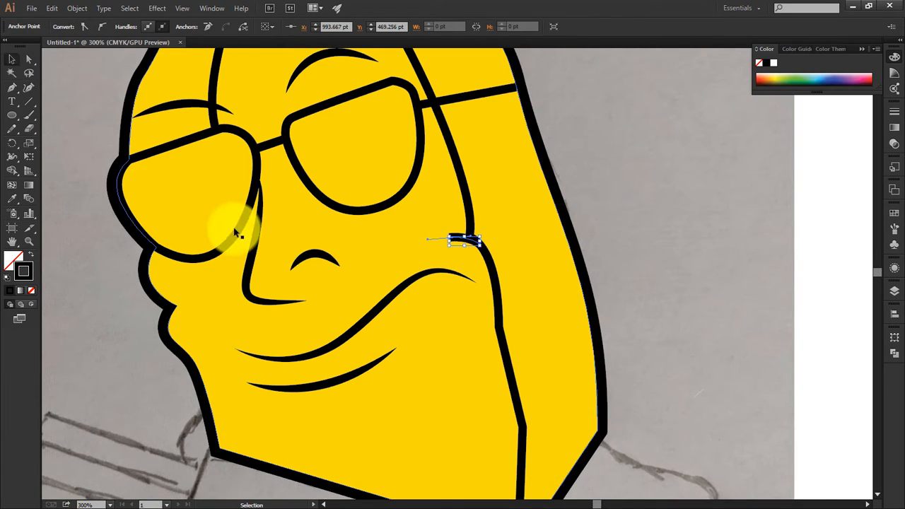
# Step: Give the cheek crease the nostril's stroke style with a tapered width profile and nudge it into position
pyautogui.press('i')
pyautogui.click(317, 251)
pyautogui.press('v')
pyautogui.click(455, 240)
pyautogui.click(456, 238)
pyautogui.click(224, 28)
pyautogui.click(205, 62)
pyautogui.hotkey('ctrl', 'shift', 'a')
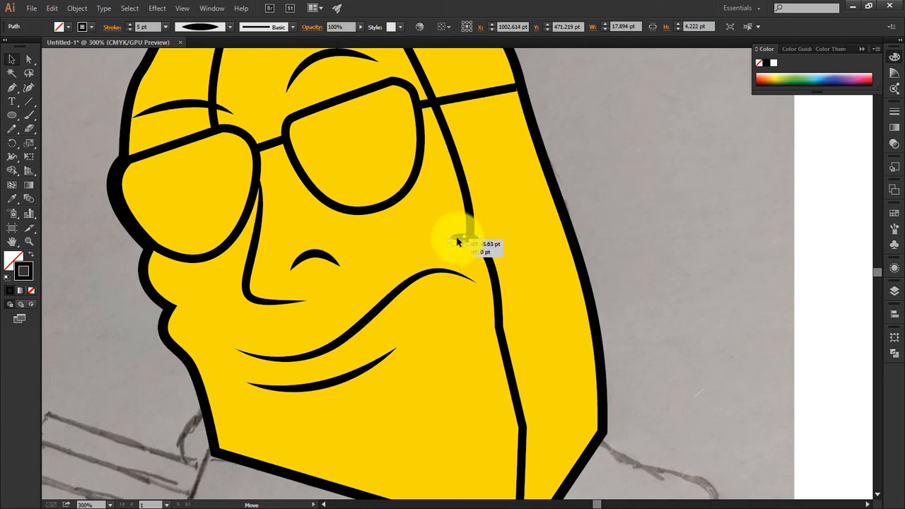
pyautogui.moveTo(457, 242); pyautogui.dragTo(458, 241)
pyautogui.click(631, 265)
# Step: Adjust the angle and size of the cheek crease so that its end merges into the right inner ridge
pyautogui.hotkey('ctrl', '+')
pyautogui.hotkey('ctrl', '+')
pyautogui.click(460, 201)
pyautogui.moveTo(498, 212); pyautogui.dragTo(490, 229)
pyautogui.click(500, 268)
# Step: Copy the tapered cheek crease to the notch below the left cheek and fit it to the outline
pyautogui.moveTo(501, 271); pyautogui.dragTo(804, 245)
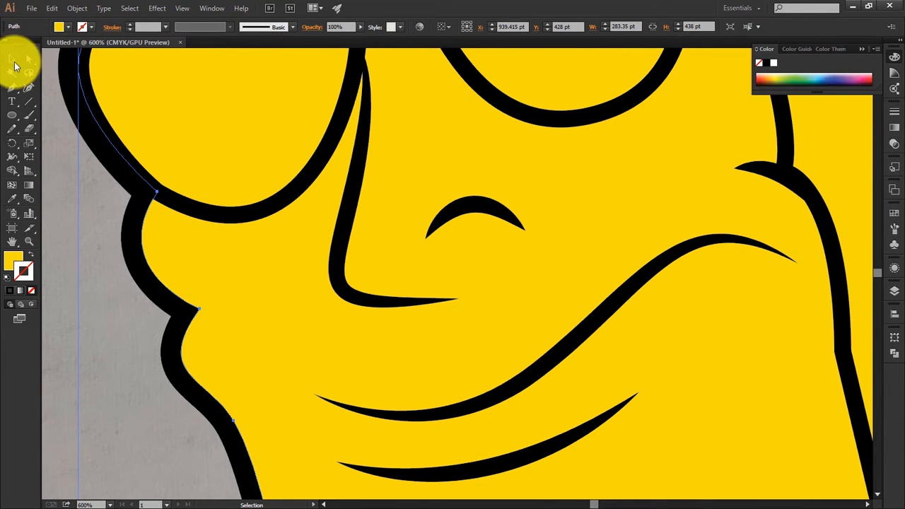
pyautogui.keyDown('alt'); pyautogui.moveTo(804, 184); pyautogui.dragTo(181, 381); pyautogui.keyUp('alt')
pyautogui.press('a')
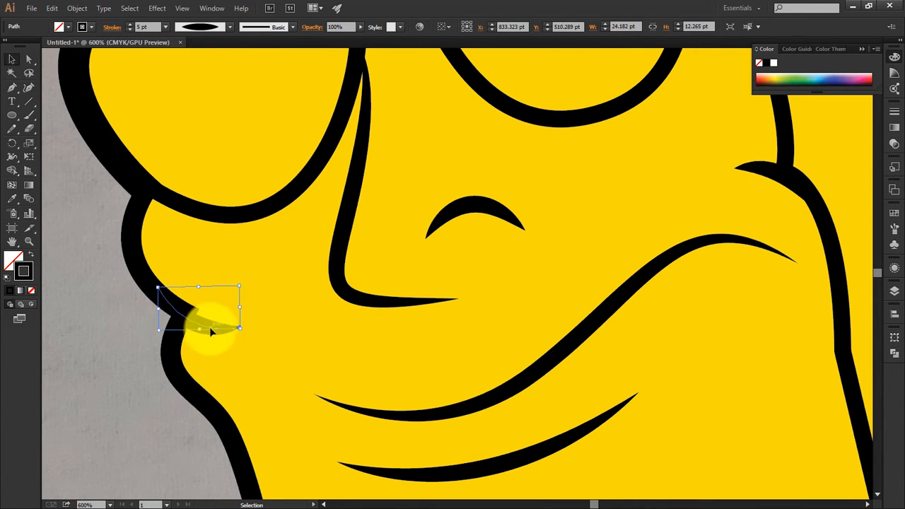
pyautogui.click(119, 341)
# Step: Stretch the left eyebrow taller and thicken its tapered stroke to 7 pt
pyautogui.hotkey('ctrl', '0')
pyautogui.hotkey('ctrl', '+')
pyautogui.hotkey('ctrl', '+')
pyautogui.hotkey('ctrl', '+')
pyautogui.hotkey('ctrl', '+')
pyautogui.moveTo(315, 382); pyautogui.dragTo(417, 488)
pyautogui.click(396, 128)
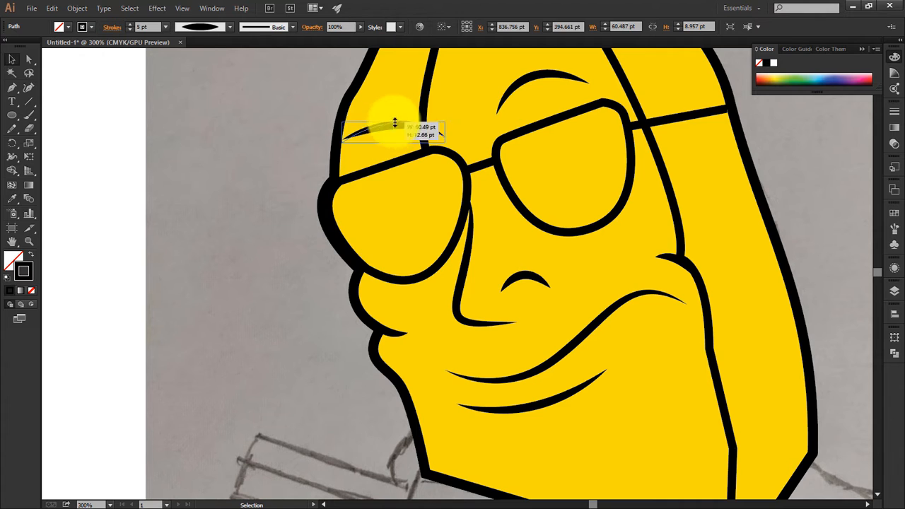
pyautogui.moveTo(394, 123); pyautogui.dragTo(393, 118)
pyautogui.click(321, 113)
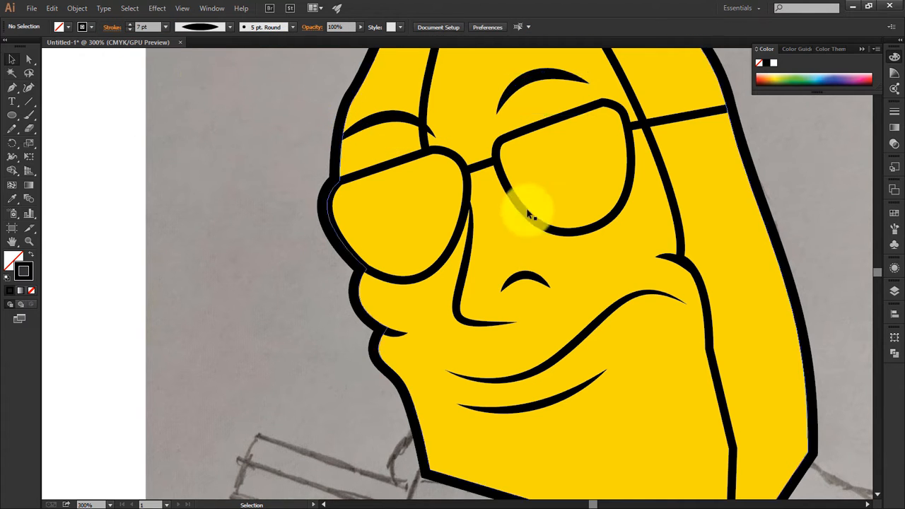
# Step: Select the yellow body and its black border and set their opacity to 0%
pyautogui.moveTo(538, 192); pyautogui.dragTo(348, 123)
pyautogui.moveTo(648, 323); pyautogui.dragTo(597, 300)
pyautogui.click(360, 27)
pyautogui.moveTo(361, 37); pyautogui.dragTo(312, 37)
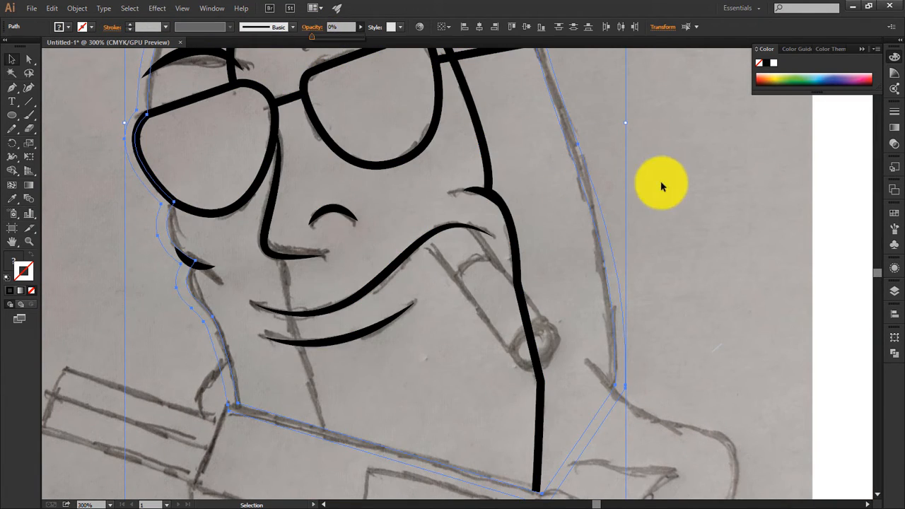
# Step: Draw a narrow upright rectangle about 16 by 97 pt beside the body and give it a black 5 pt stroke
pyautogui.click(690, 211)
pyautogui.moveTo(693, 219); pyautogui.dragTo(538, 176)
pyautogui.moveTo(14, 116); pyautogui.dragTo(53, 115)
pyautogui.moveTo(494, 142); pyautogui.dragTo(522, 306)
pyautogui.click(92, 27)
pyautogui.click(39, 43)
pyautogui.click(154, 27)
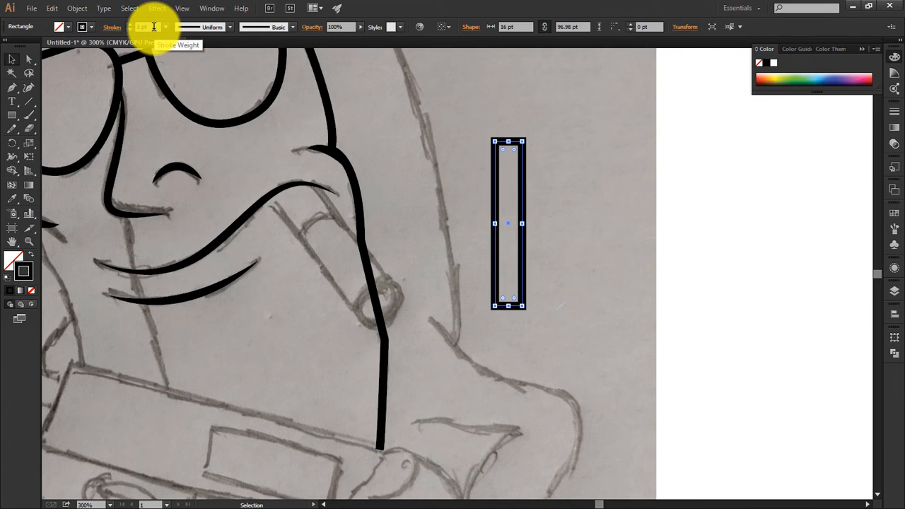
pyautogui.write('5')
# Step: Copy the narrow rectangle downward and sideways over itself and trim the excess with Shape Builder to leave a four-cell block
pyautogui.click(524, 171)
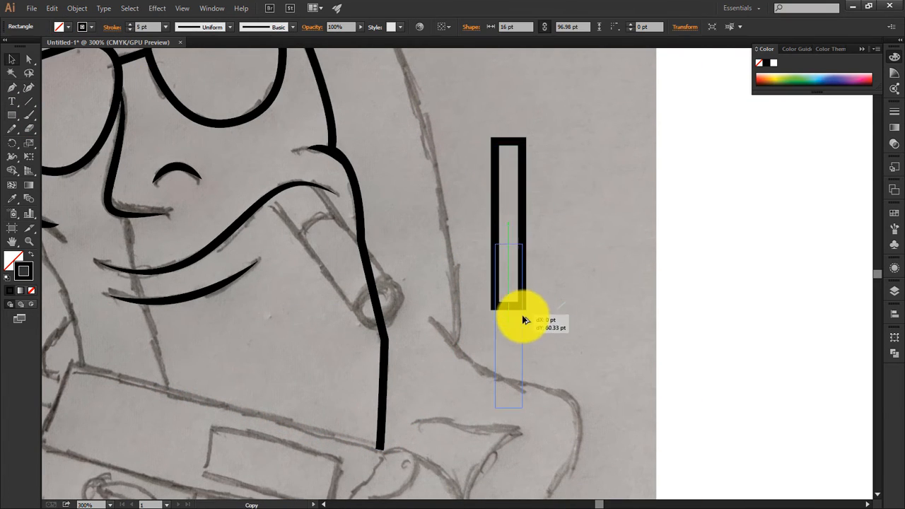
pyautogui.hotkey('ctrl', 'z')
pyautogui.moveTo(520, 249)
pyautogui.mouseDown()
pyautogui.moveTo(521, 352)
pyautogui.moveTo(511, 240)
pyautogui.mouseUp()
pyautogui.click(570, 266)
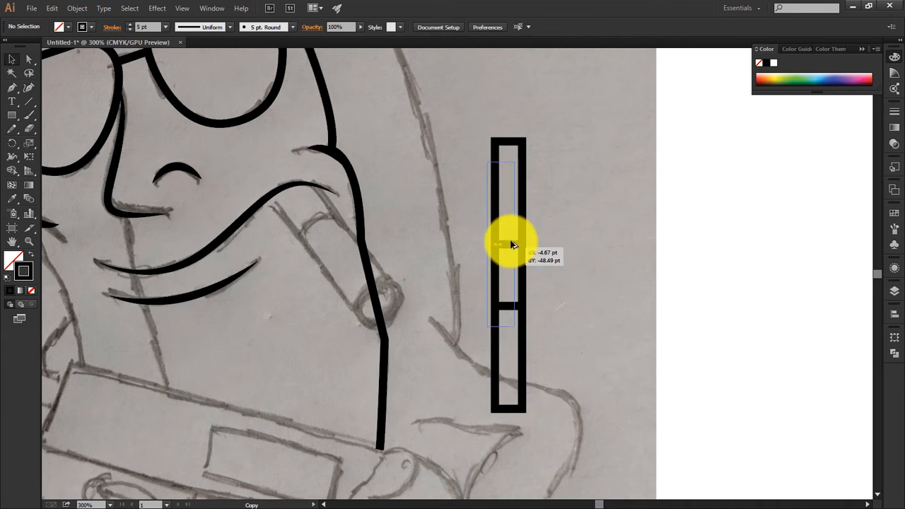
pyautogui.hotkey('ctrl', 'a')
pyautogui.hotkey('shift', 'm')
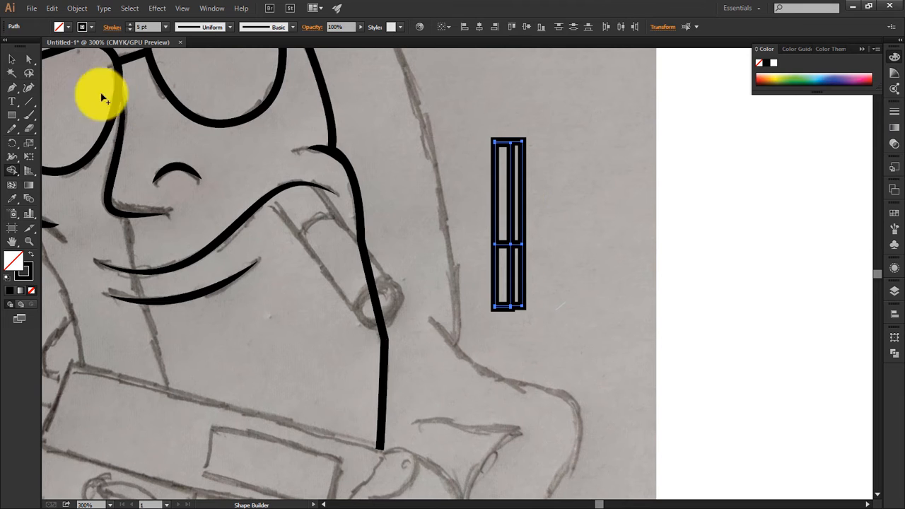
pyautogui.click(12, 60)
pyautogui.click(472, 129)
# Step: Fill the two short lower cells of the cigarette block with the palette's deep orange and brown
pyautogui.hotkey('ctrl', '-')
pyautogui.hotkey('ctrl', '-')
pyautogui.hotkey('ctrl', '+')
pyautogui.hotkey('ctrl', '+')
pyautogui.hotkey('ctrl', '+')
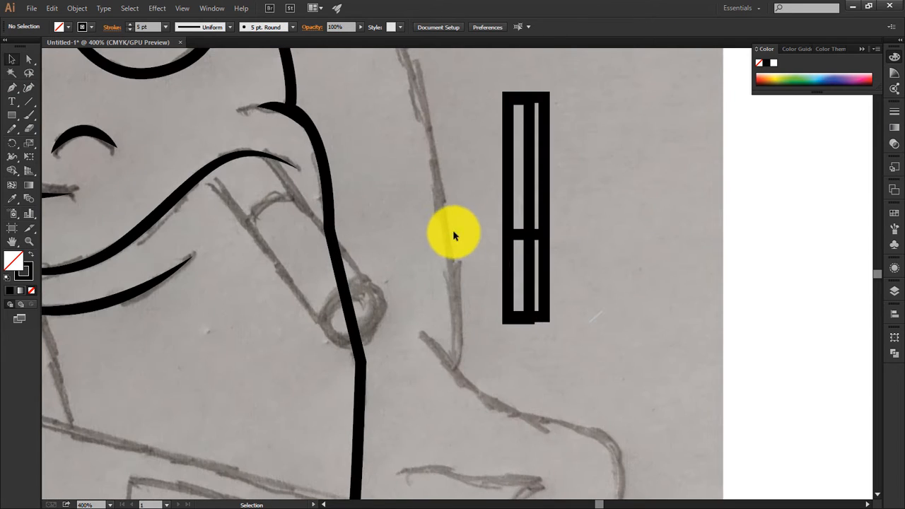
pyautogui.hotkey('ctrl', '0')
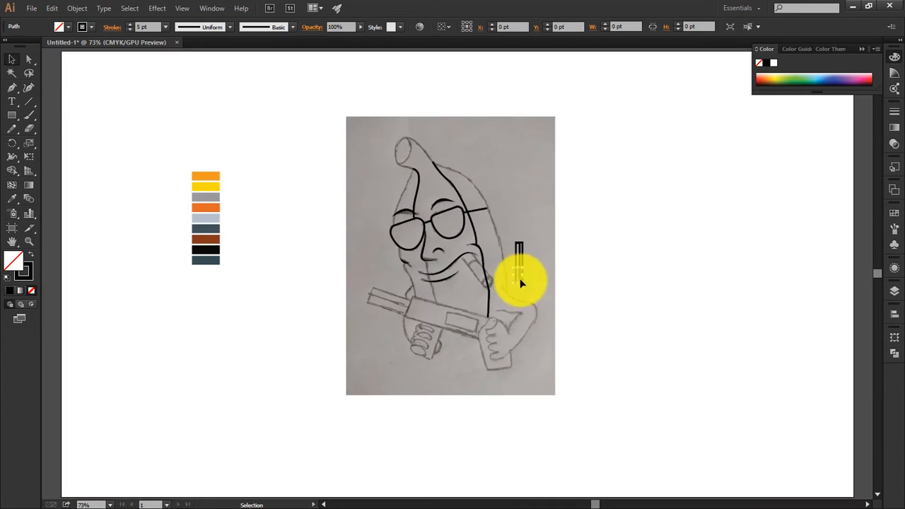
pyautogui.click(210, 208)
pyautogui.press('v')
pyautogui.click(523, 281)
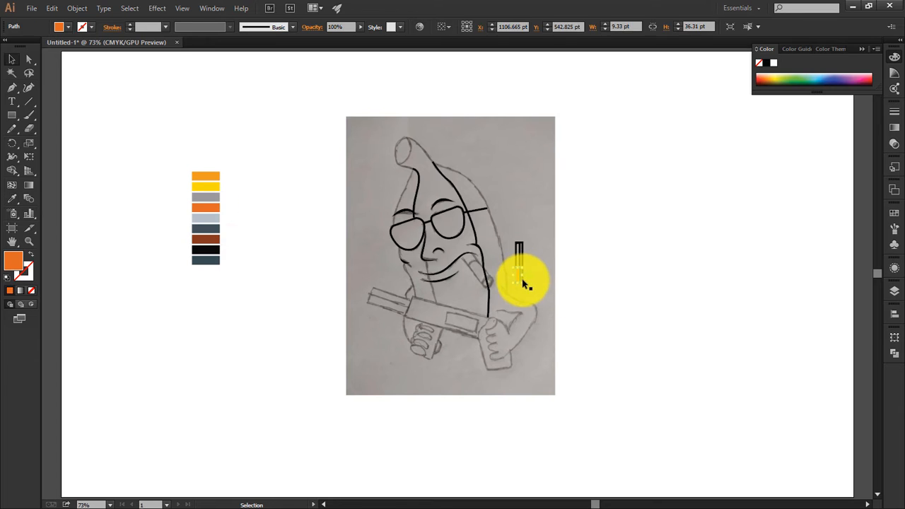
pyautogui.click(523, 282)
pyautogui.press('i')
pyautogui.click(214, 238)
pyautogui.press('v')
pyautogui.click(570, 263)
# Step: Fill the two long upper cells of the cigarette block with white and the palette's light blue-grey
pyautogui.click(521, 255)
pyautogui.press('i')
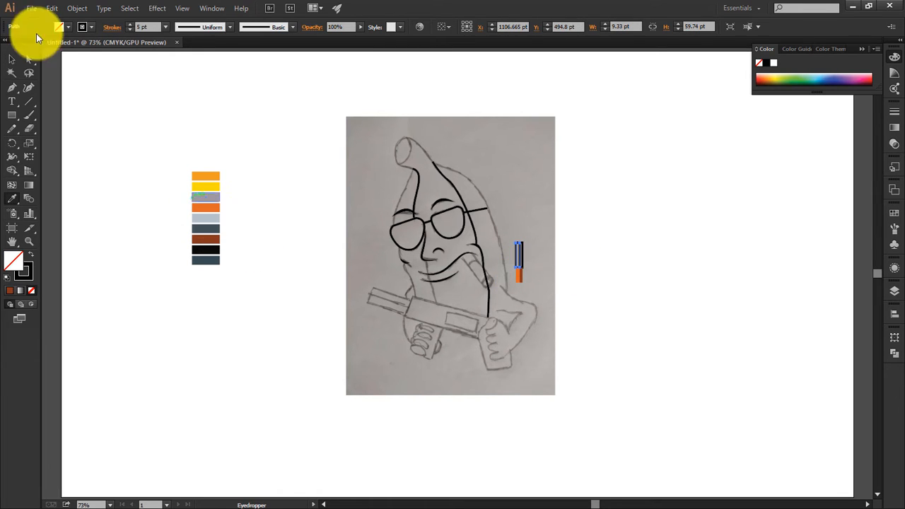
pyautogui.click(326, 213)
pyautogui.press('v')
pyautogui.click(528, 253)
pyautogui.click(522, 255)
pyautogui.press('i')
pyautogui.click(212, 217)
pyautogui.press('v')
# Step: Select all four cells of the cigarette and give them a black 4 pt stroke
pyautogui.moveTo(535, 290); pyautogui.dragTo(511, 244)
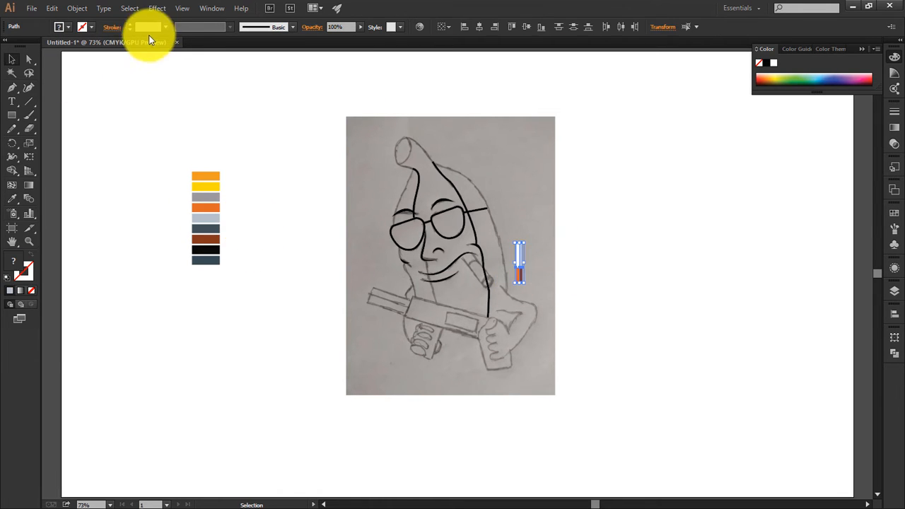
pyautogui.click(558, 207)
pyautogui.hotkey('ctrl', '+')
pyautogui.hotkey('ctrl', '+')
pyautogui.moveTo(605, 279); pyautogui.dragTo(569, 236)
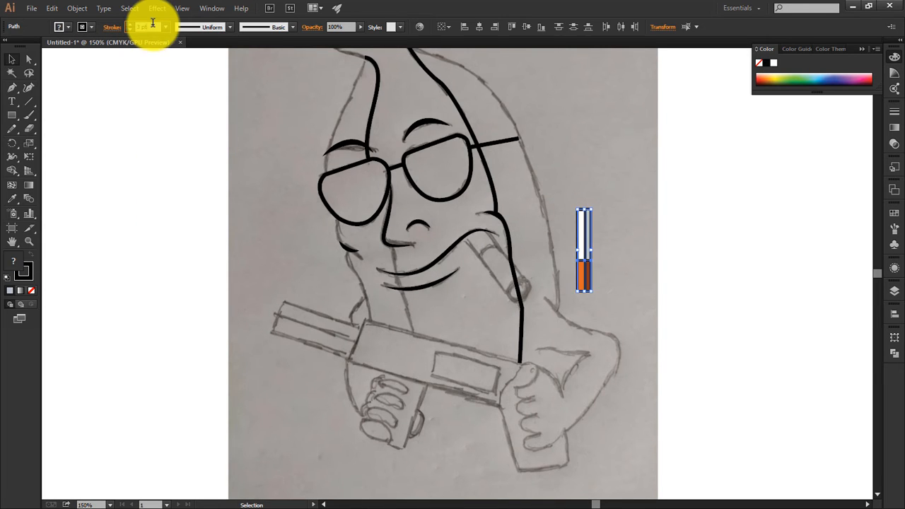
pyautogui.write('4')
pyautogui.press('Return')
# Step: Move the cigarette to the mouth and rotate it diagonally with the orange and brown filter end at the smile
pyautogui.moveTo(600, 305); pyautogui.dragTo(599, 306)
pyautogui.moveTo(600, 272); pyautogui.dragTo(519, 285)
pyautogui.hotkey('ctrl', '+')
pyautogui.hotkey('ctrl', '+')
pyautogui.hotkey('ctrl', '+')
pyautogui.moveTo(409, 267)
pyautogui.mouseDown()
pyautogui.moveTo(305, 313)
pyautogui.moveTo(194, 291)
pyautogui.mouseUp()
pyautogui.moveTo(388, 275); pyautogui.dragTo(395, 267)
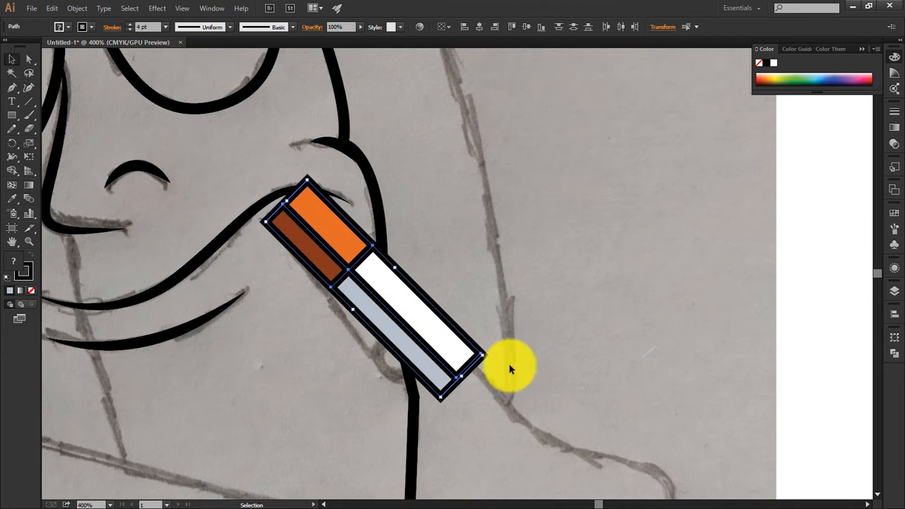
# Step: Fine-tune the cigarette's rotation and position so that it lies along the sketched one with its filter over the smile line
pyautogui.click(466, 381)
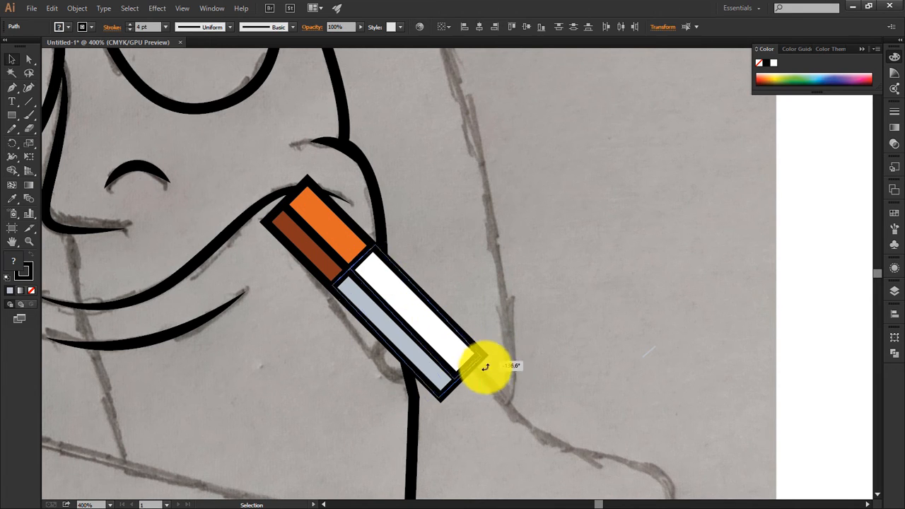
pyautogui.moveTo(485, 367); pyautogui.dragTo(446, 349)
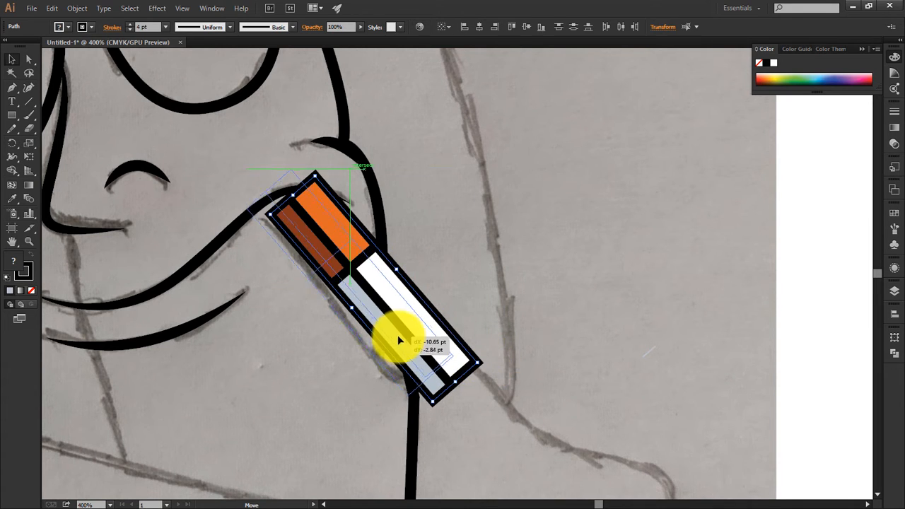
pyautogui.moveTo(397, 336); pyautogui.dragTo(397, 333)
pyautogui.click(454, 344)
pyautogui.moveTo(366, 208); pyautogui.dragTo(301, 265)
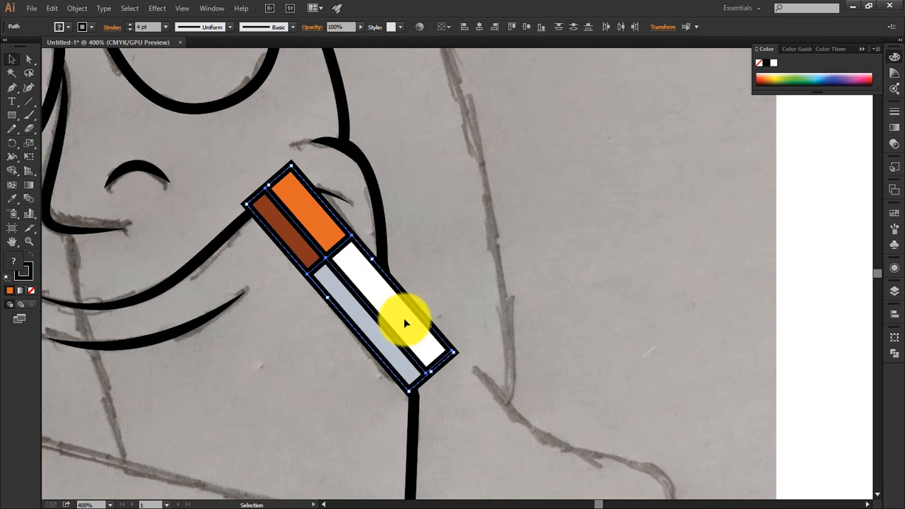
pyautogui.moveTo(405, 320); pyautogui.dragTo(397, 310)
# Step: Draw a circle about 30 pt across, shrink it to about 26 pt and fit it over the cigarette's burning end
pyautogui.click(376, 159)
pyautogui.moveTo(547, 277); pyautogui.dragTo(616, 345)
pyautogui.press('v')
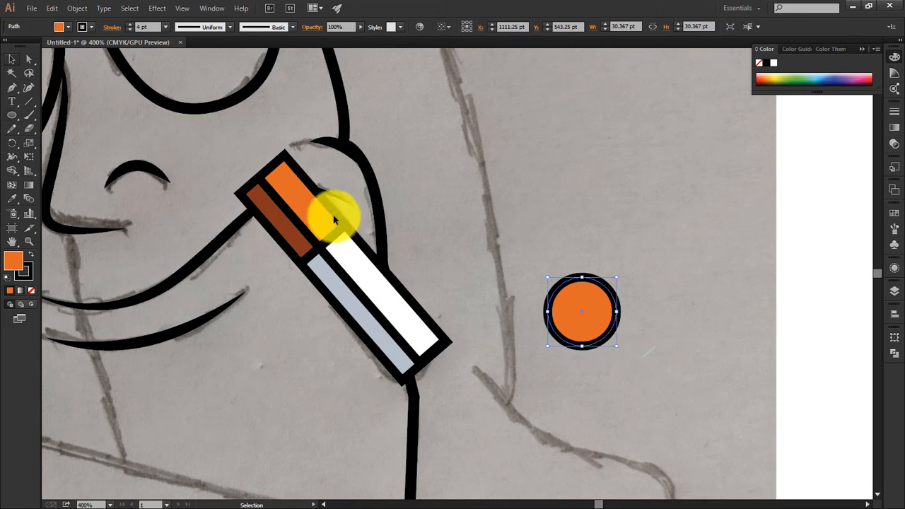
pyautogui.moveTo(428, 359); pyautogui.dragTo(446, 380)
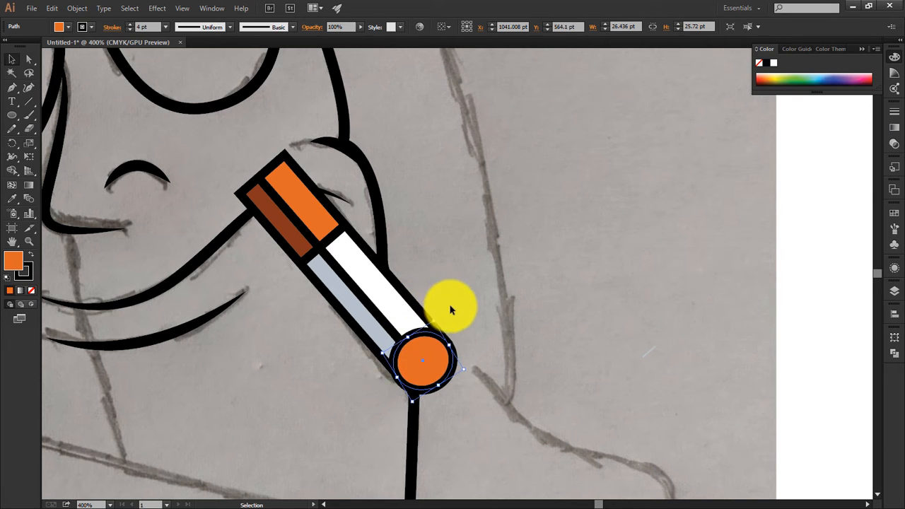
pyautogui.click(470, 396)
# Step: Fill the circle at the cigarette's tip with red and nudge it slightly downward
pyautogui.click(424, 364)
pyautogui.click(67, 27)
pyautogui.click(40, 53)
pyautogui.click(502, 312)
pyautogui.click(433, 372)
pyautogui.press('Down')
pyautogui.press('Down')
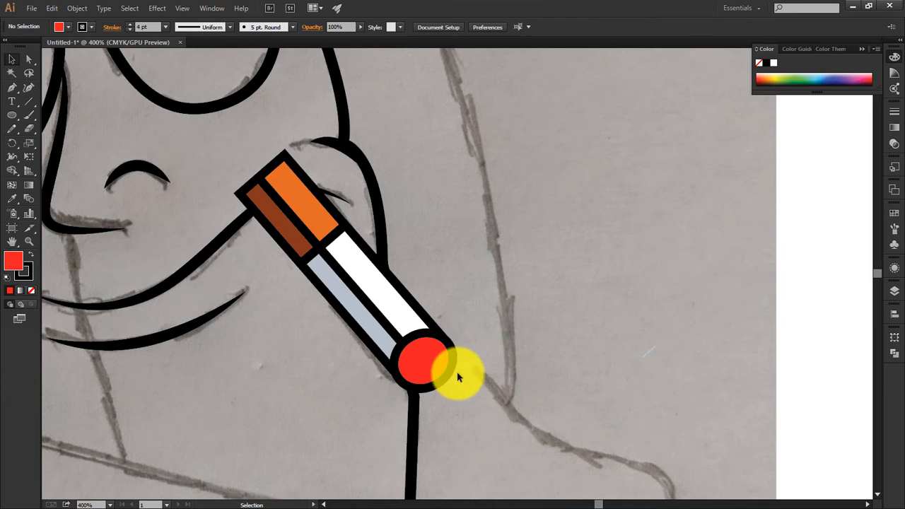
# Step: Trim the cigarette's filter end along the smile line with Shape Builder
pyautogui.moveTo(300, 231); pyautogui.dragTo(347, 206)
pyautogui.moveTo(276, 140); pyautogui.dragTo(304, 169)
pyautogui.click(12, 171)
pyautogui.click(12, 59)
pyautogui.click(563, 216)
# Step: Trace the outer arm with the Pen tool from beside the cigarette tip, around the elbow and down to the wrist
pyautogui.hotkey('ctrl', '1')
pyautogui.hotkey('ctrl', '+')
pyautogui.hotkey('ctrl', '+')
pyautogui.moveTo(360, 287); pyautogui.dragTo(405, 337)
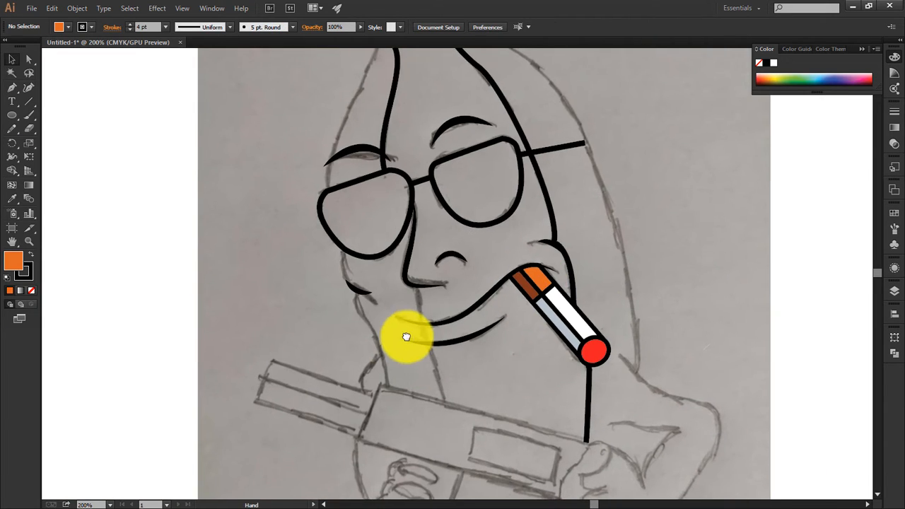
pyautogui.moveTo(621, 368); pyautogui.dragTo(628, 293)
pyautogui.press('p')
pyautogui.moveTo(681, 390); pyautogui.dragTo(617, 370)
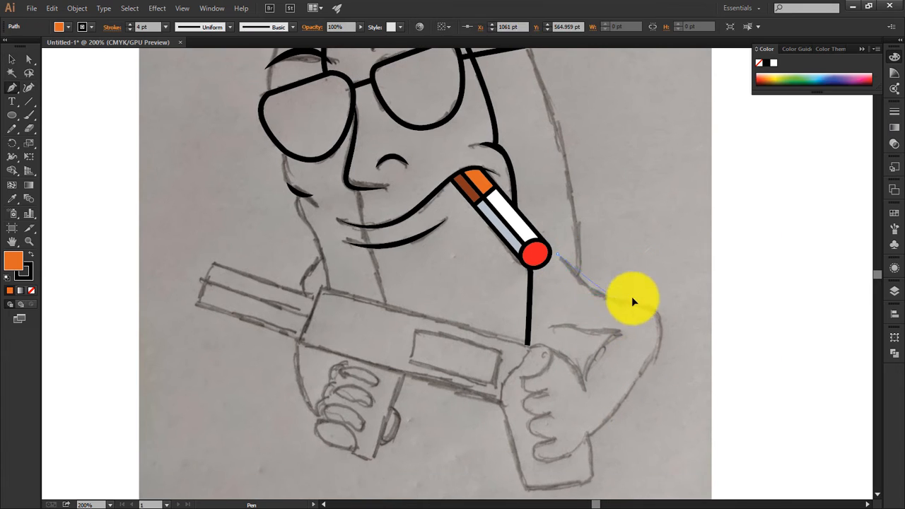
pyautogui.moveTo(632, 298); pyautogui.dragTo(657, 306)
pyautogui.moveTo(611, 414); pyautogui.dragTo(530, 496)
pyautogui.click(611, 415)
pyautogui.hotkey('ctrl', '+')
pyautogui.moveTo(525, 429); pyautogui.dragTo(439, 342)
pyautogui.click(567, 427)
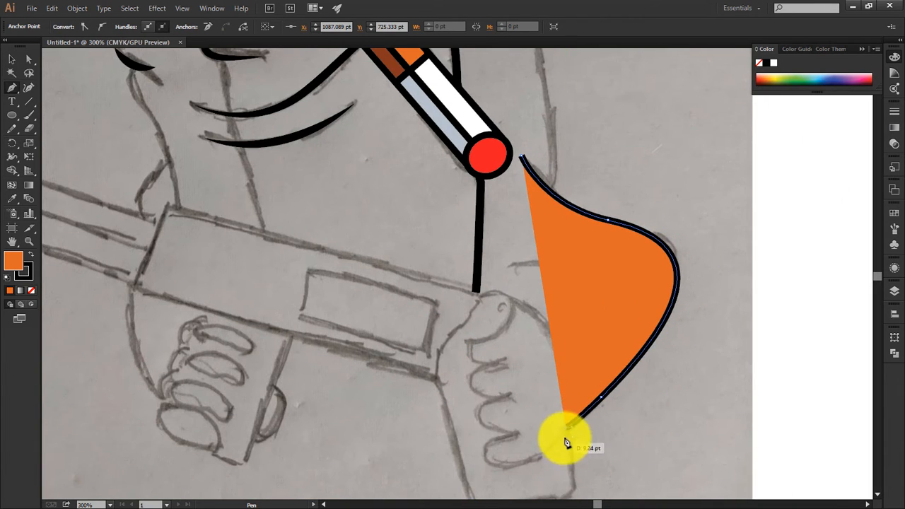
# Step: Remove the arm path's fill and continue it around the curled fingers of the fist
pyautogui.press('/')
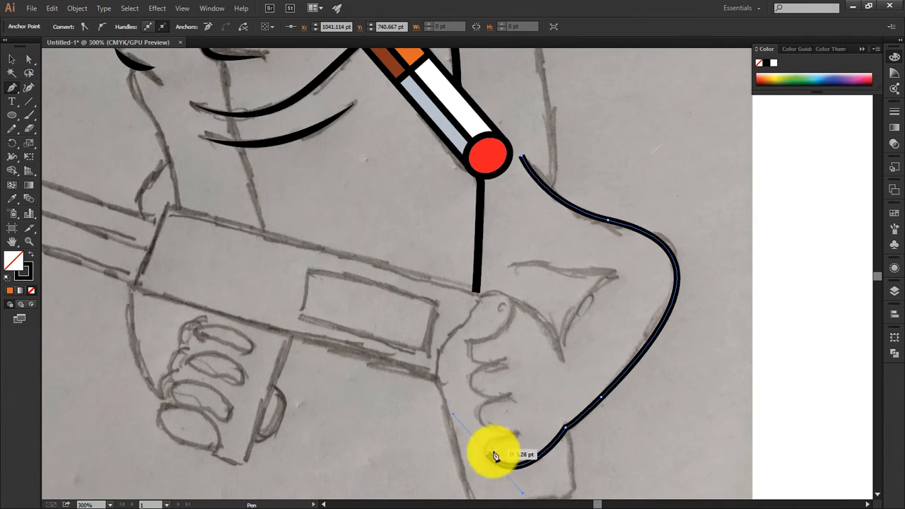
pyautogui.moveTo(557, 442); pyautogui.dragTo(488, 401)
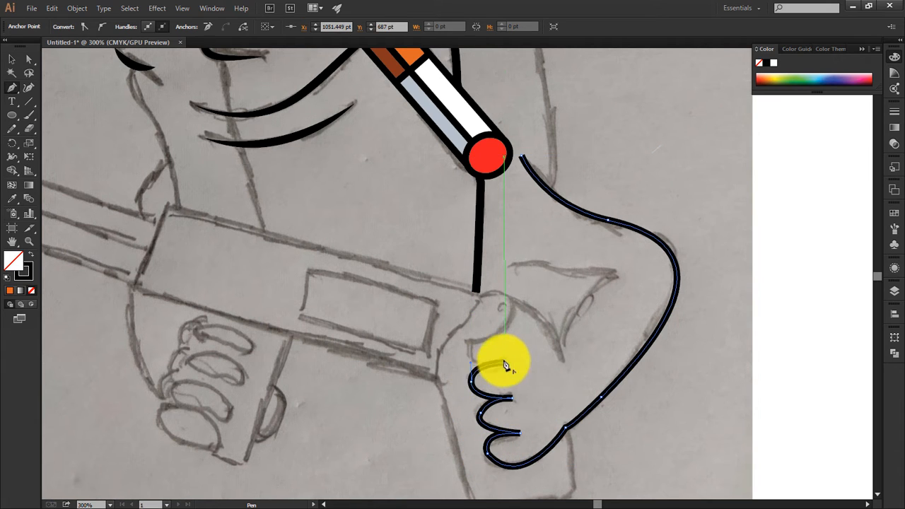
pyautogui.click(470, 342)
# Step: Continue the hand outline over the thumb and along the inner arm crease, and end the path there
pyautogui.moveTo(510, 298); pyautogui.dragTo(504, 255)
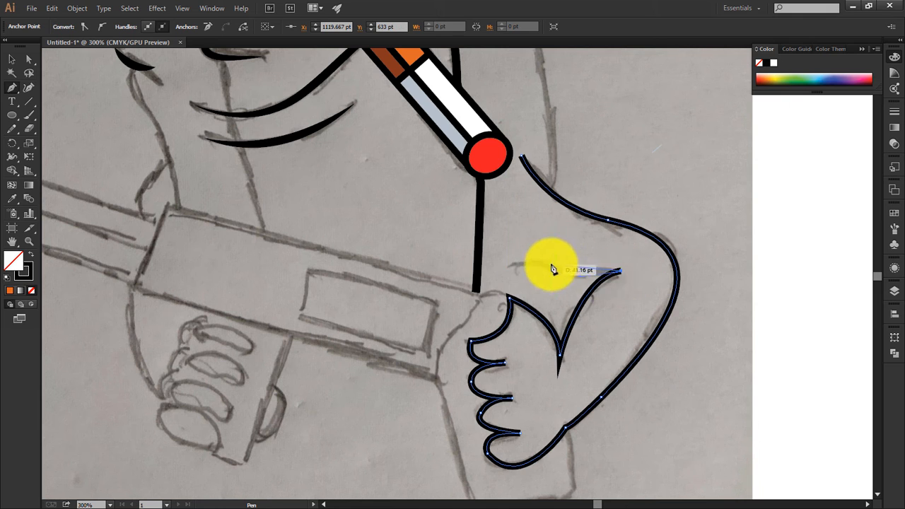
pyautogui.moveTo(483, 234); pyautogui.dragTo(520, 276)
pyautogui.hotkey('ctrl', 'z')
pyautogui.click(11, 59)
pyautogui.click(479, 242)
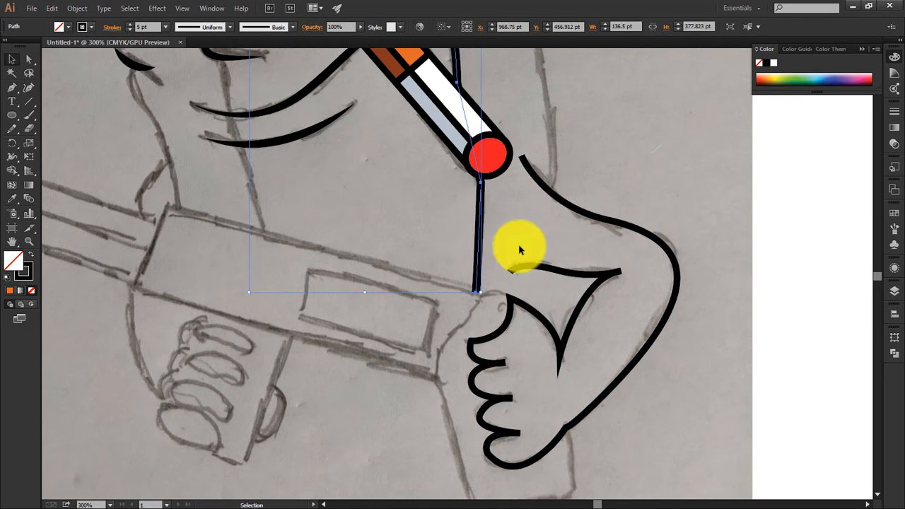
pyautogui.click(518, 244)
# Step: Trace the gun's long slanted body as a closed outline with a curved rear edge beside the hand
pyautogui.hotkey('ctrl', '-')
pyautogui.moveTo(344, 373); pyautogui.dragTo(364, 390)
pyautogui.press('p')
pyautogui.hotkey('ctrl', '+')
pyautogui.click(242, 289)
pyautogui.click(271, 212)
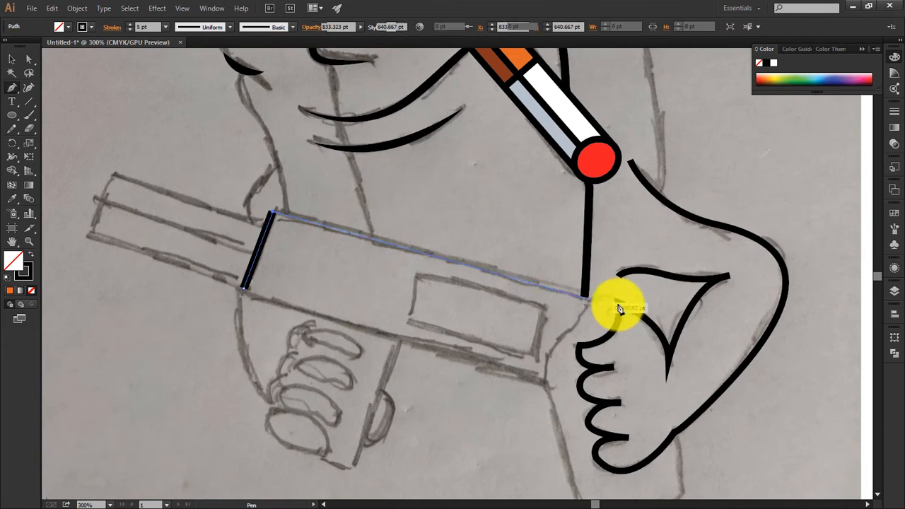
pyautogui.click(589, 298)
pyautogui.moveTo(557, 335); pyautogui.dragTo(546, 392)
pyautogui.hotkey('ctrl', 'z')
pyautogui.click(545, 382)
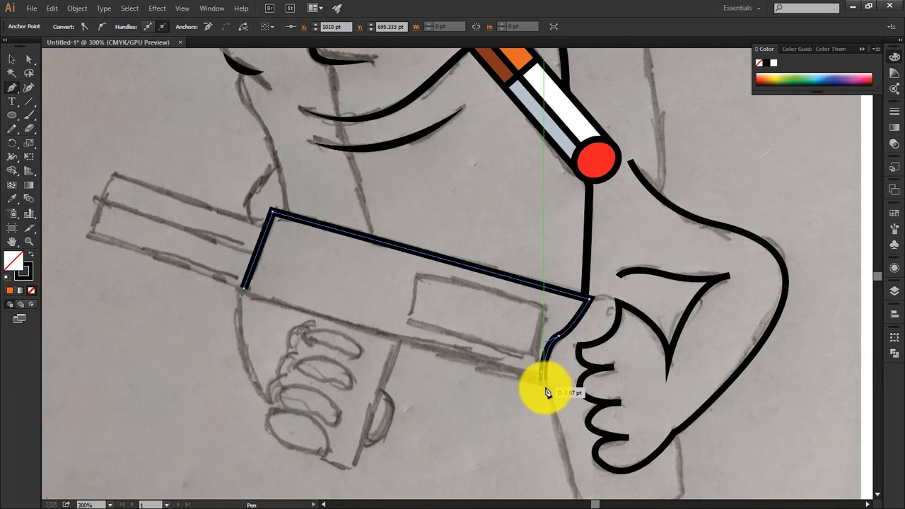
pyautogui.click(243, 288)
# Step: Trace the small slanted rectangular panel inside the rear half of the gun body
pyautogui.click(416, 274)
pyautogui.click(407, 318)
pyautogui.click(534, 352)
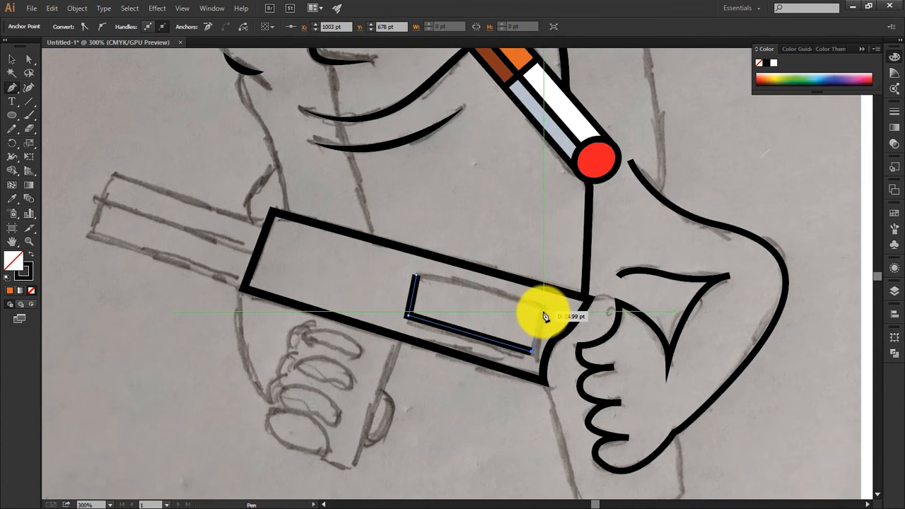
pyautogui.click(546, 309)
pyautogui.click(415, 274)
# Step: Trace the gun barrel as a slanted four-sided outline joined to the front of the gun body
pyautogui.click(90, 231)
pyautogui.click(113, 174)
pyautogui.click(269, 225)
pyautogui.click(242, 287)
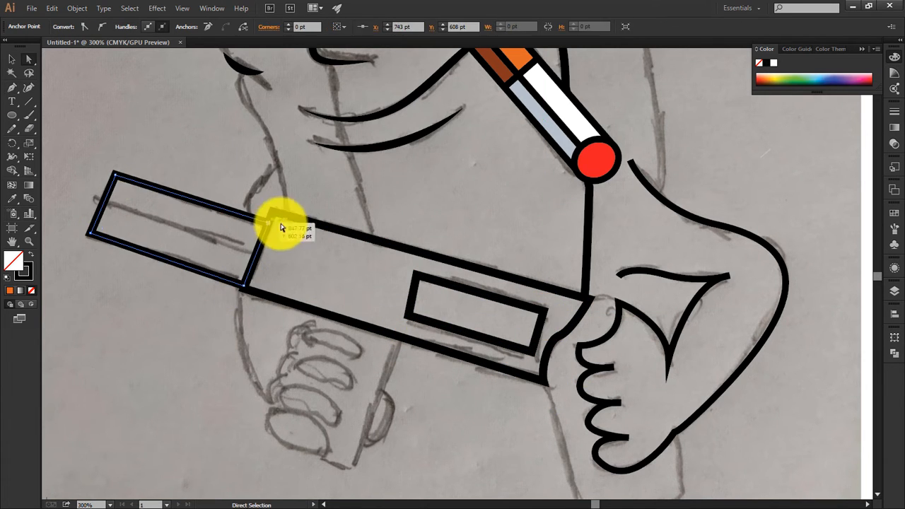
pyautogui.hotkey('ctrl', 'shift', 'a')
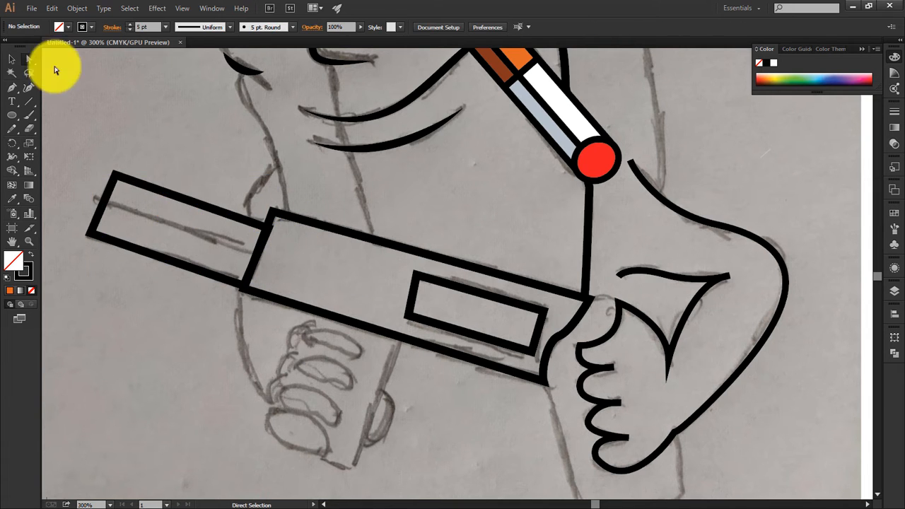
# Step: Draw a straight line lengthwise through the middle of the barrel, from its muzzle edge to the gun body
pyautogui.moveTo(90, 174); pyautogui.dragTo(177, 212)
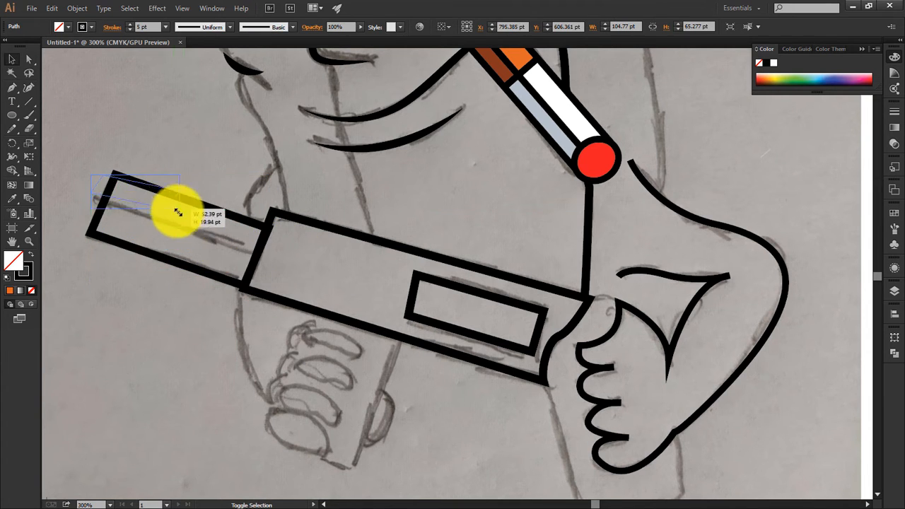
pyautogui.press('p')
pyautogui.click(103, 202)
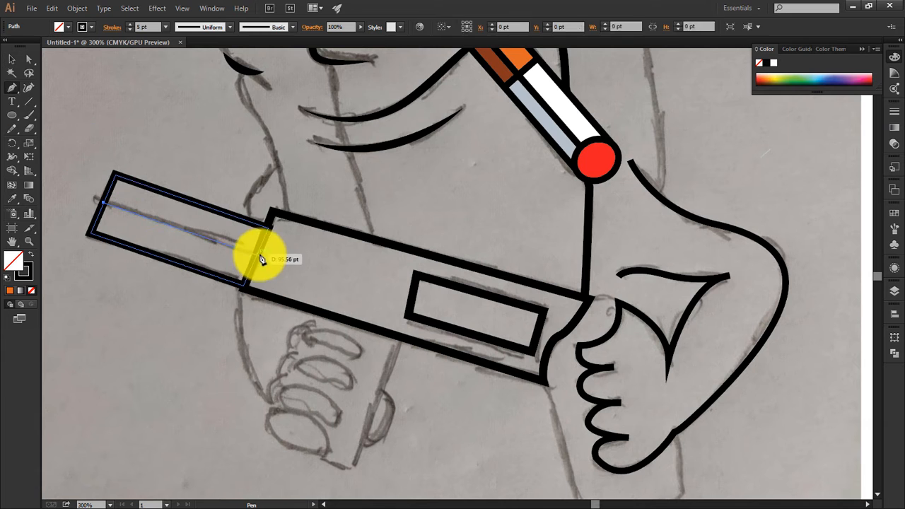
pyautogui.click(256, 257)
pyautogui.click(11, 61)
# Step: Select the barrel and its centre line and shift them slightly upward along the front edge of the gun body
pyautogui.click(85, 145)
pyautogui.click(188, 201)
pyautogui.keyDown('shift'); pyautogui.click(167, 227); pyautogui.keyUp('shift')
pyautogui.moveTo(167, 233); pyautogui.dragTo(170, 230)
pyautogui.click(264, 382)
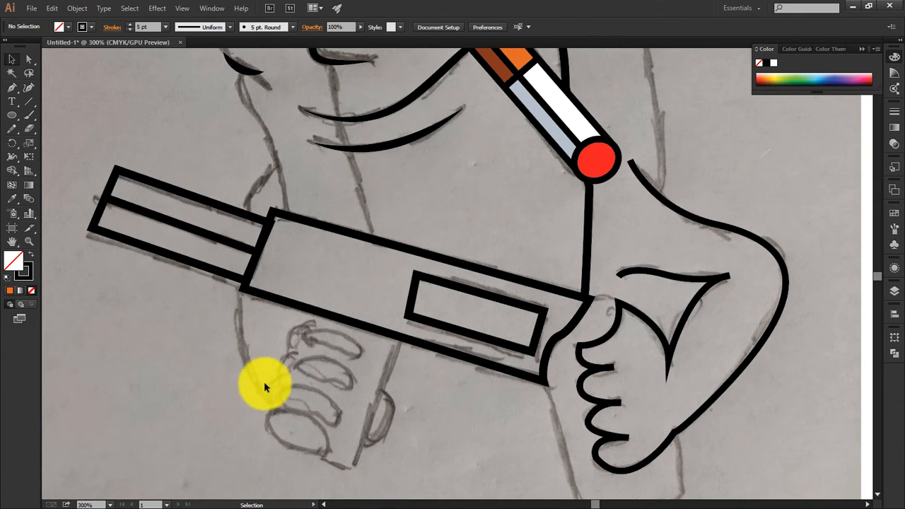
# Step: Trace the gun's rear grip behind the fist, from the body's upper rear corner around to its lower rear corner
pyautogui.moveTo(469, 425); pyautogui.dragTo(467, 410)
pyautogui.hotkey('ctrl', '-')
pyautogui.hotkey('ctrl', '-')
pyautogui.hotkey('ctrl', '=')
pyautogui.hotkey('ctrl', '=')
pyautogui.moveTo(577, 292); pyautogui.dragTo(399, 264)
pyautogui.press('p')
pyautogui.click(414, 254)
pyautogui.moveTo(490, 315); pyautogui.dragTo(498, 353)
pyautogui.click(506, 449)
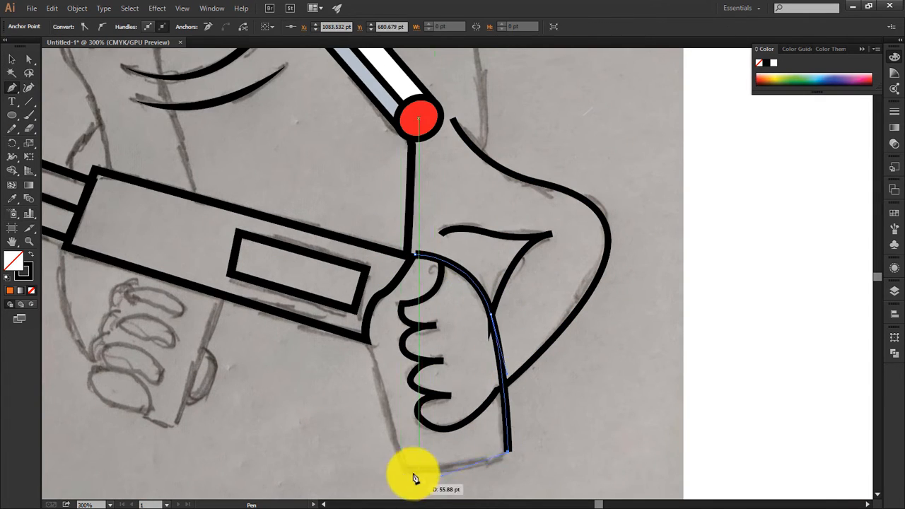
pyautogui.click(366, 339)
# Step: Move the grip outline's upper end anchor to meet the rear corner of the gun body
pyautogui.press('v')
pyautogui.click(483, 160)
pyautogui.click(29, 59)
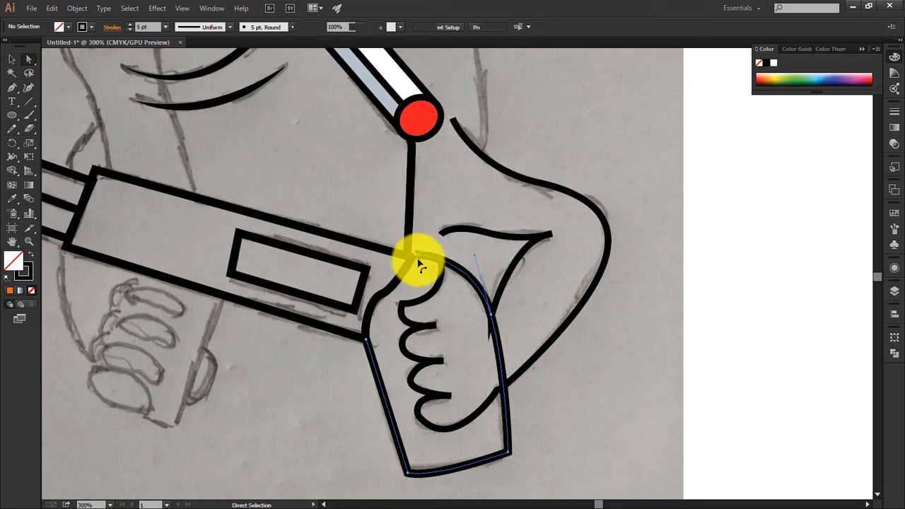
pyautogui.moveTo(414, 254); pyautogui.dragTo(410, 258)
pyautogui.click(458, 238)
# Step: Select the banana body shape and raise its opacity to 100% to reveal its yellow fill
pyautogui.hotkey('ctrl', '0')
pyautogui.click(363, 238)
pyautogui.click(549, 262)
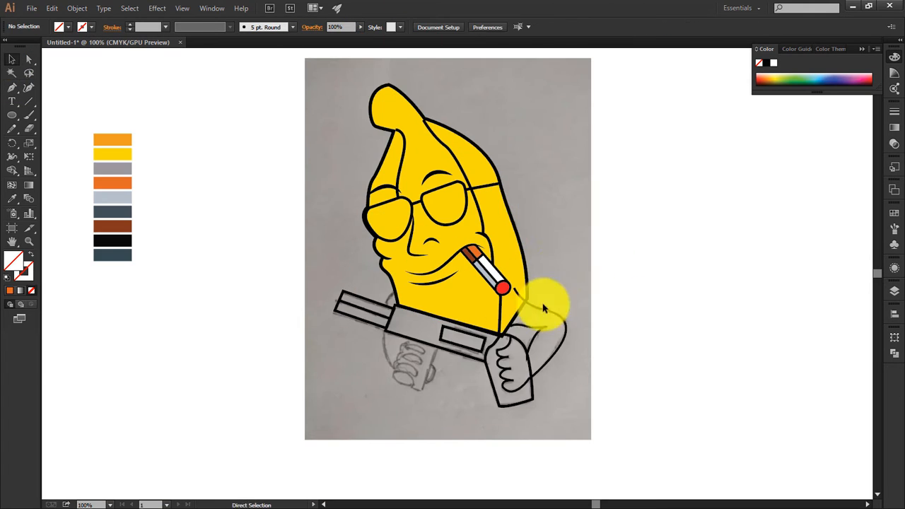
# Step: Try to build the arm region from all the linework with Shape Builder and fill it with the palette's yellow
pyautogui.hotkey('ctrl', 'a')
pyautogui.click(12, 171)
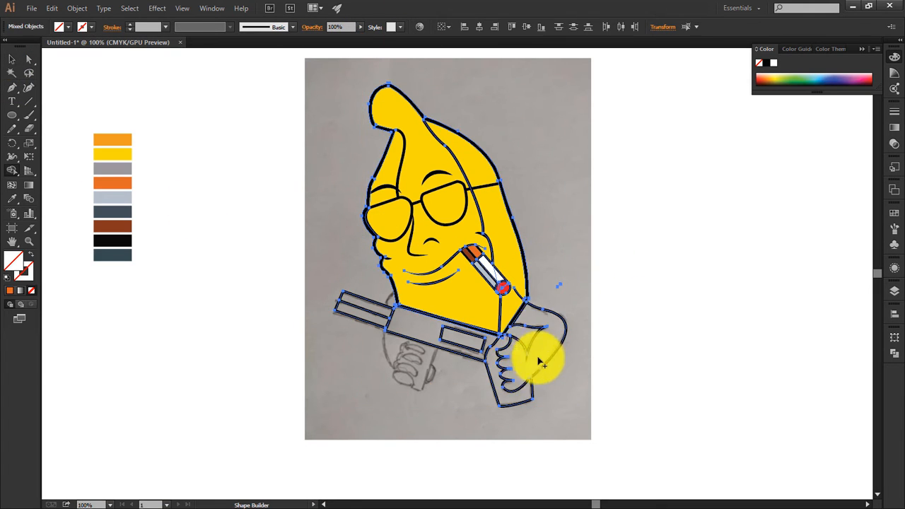
pyautogui.moveTo(526, 320); pyautogui.dragTo(512, 306)
pyautogui.click(12, 61)
pyautogui.click(500, 302)
pyautogui.press('i')
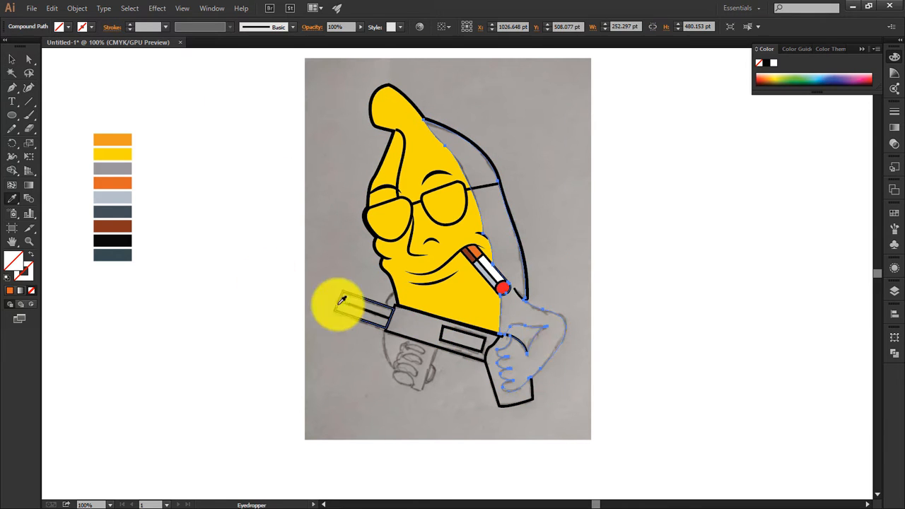
pyautogui.click(112, 155)
pyautogui.hotkey('ctrl', 'z')
pyautogui.hotkey('ctrl', 'z')
pyautogui.hotkey('ctrl', 'z')
pyautogui.hotkey('ctrl', 'z')
pyautogui.hotkey('ctrl', 'z')
pyautogui.hotkey('ctrl', 'z')
# Step: Select the body and arm outlines and move the upper inner arm line's end anchor onto the body's slanted edge
pyautogui.hotkey('ctrl', '=')
pyautogui.hotkey('ctrl', '=')
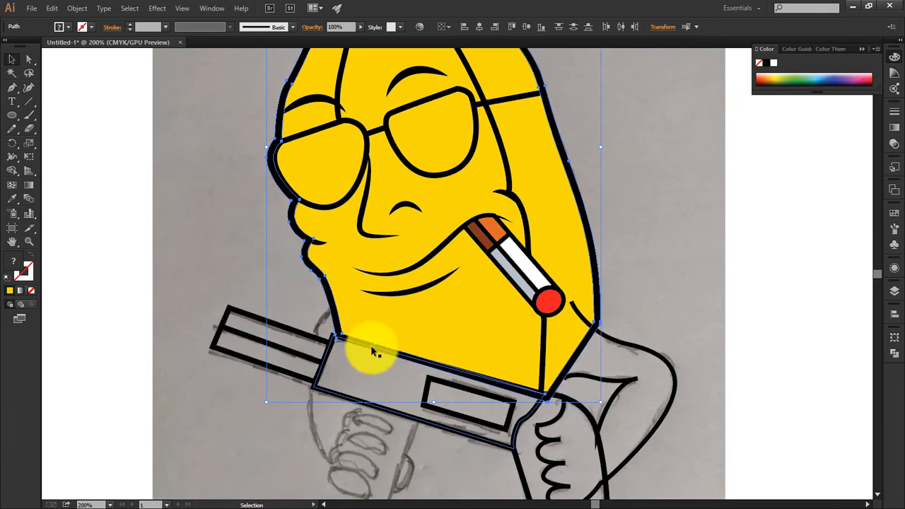
pyautogui.moveTo(617, 326); pyautogui.dragTo(612, 292)
pyautogui.click(592, 293)
pyautogui.click(591, 340)
pyautogui.click(561, 318)
pyautogui.keyDown('shift'); pyautogui.click(625, 308); pyautogui.keyUp('shift')
pyautogui.click(12, 171)
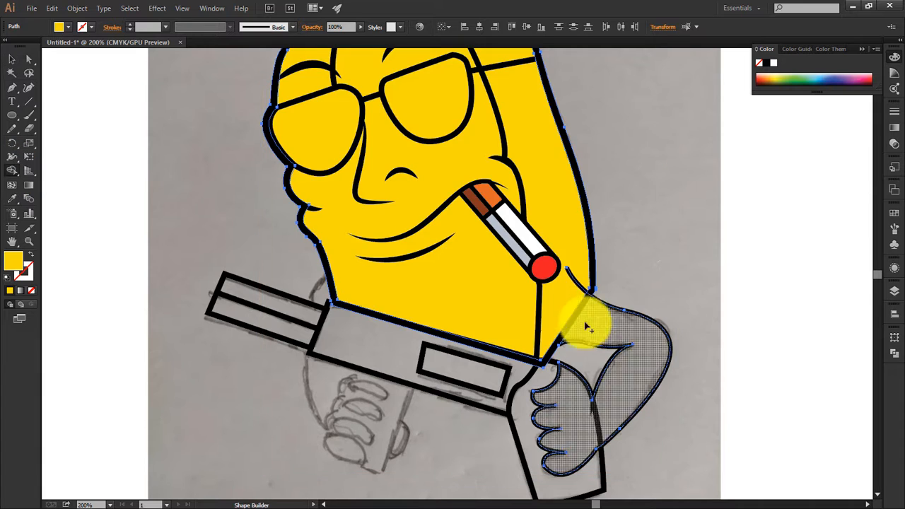
pyautogui.click(29, 60)
pyautogui.moveTo(559, 345); pyautogui.dragTo(547, 344)
# Step: Merge the yellow body and the arm holding the rear grip into one shape with Shape Builder
pyautogui.click(12, 59)
pyautogui.keyDown('shift'); pyautogui.click(573, 302); pyautogui.keyUp('shift')
pyautogui.click(12, 171)
pyautogui.moveTo(574, 306); pyautogui.dragTo(613, 322)
pyautogui.click(12, 60)
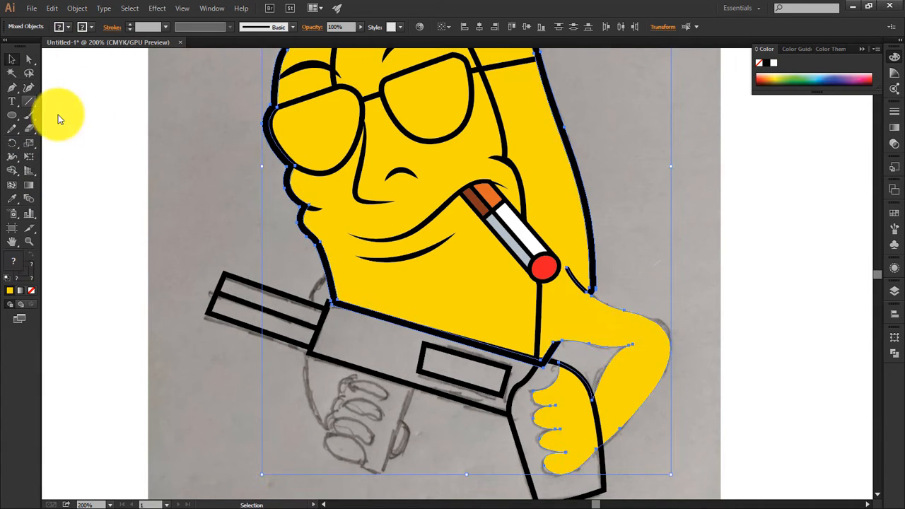
# Step: Delete the short leftover shoulder line where the arm joins the body
pyautogui.click(626, 294)
pyautogui.click(583, 289)
pyautogui.press('Delete')
# Step: Give the merged body and arm shape a black 8 pt outline
pyautogui.hotkey('shift', 'x')
pyautogui.click(623, 317)
pyautogui.click(68, 27)
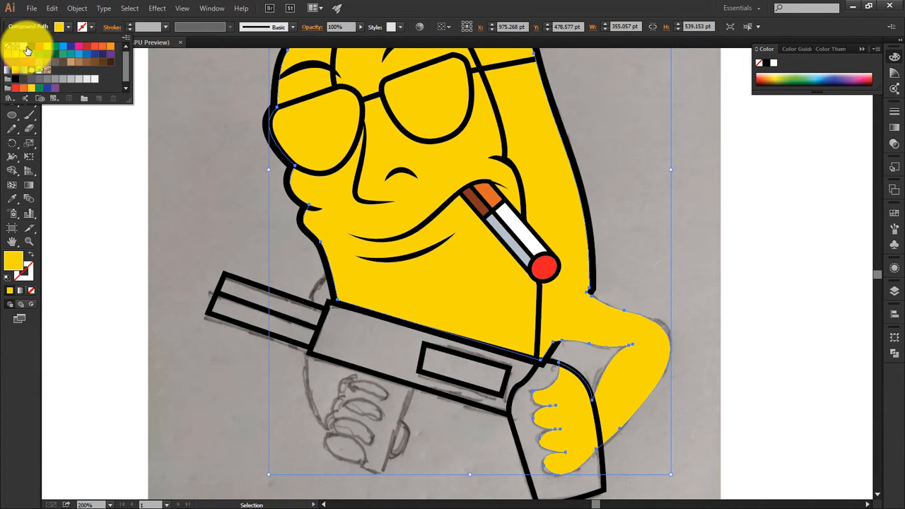
pyautogui.click(27, 50)
pyautogui.scroll(2, 147, 27)
pyautogui.click(625, 240)
# Step: Select the face, peel, eyebrow and sunglasses lines and thicken their strokes
pyautogui.hotkey('ctrl', '-')
pyautogui.moveTo(590, 248); pyautogui.dragTo(594, 345)
pyautogui.click(488, 253)
pyautogui.keyDown('shift'); pyautogui.click(433, 192); pyautogui.keyUp('shift')
pyautogui.keyDown('shift'); pyautogui.click(372, 184); pyautogui.keyUp('shift')
pyautogui.keyDown('shift'); pyautogui.click(454, 332); pyautogui.keyUp('shift')
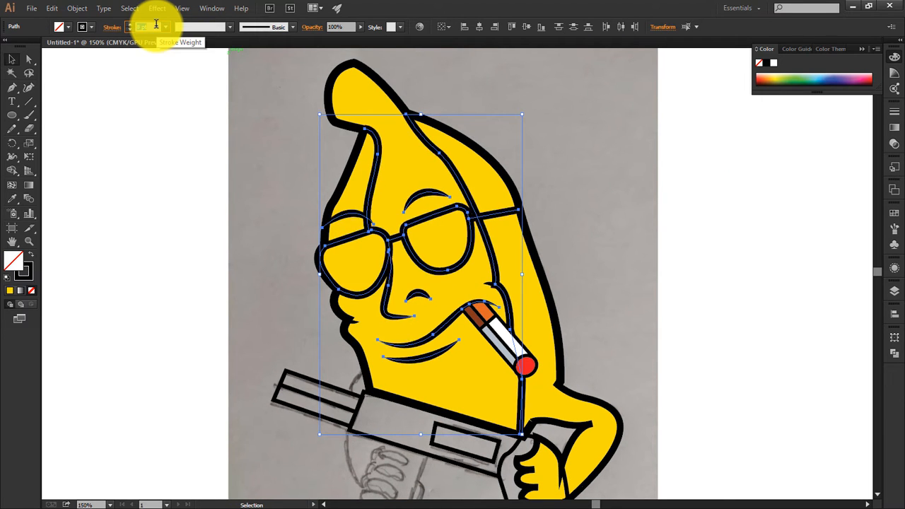
pyautogui.click(173, 178)
# Step: Fill the gun body with the palette's brown and its rectangular inset with dark slate
pyautogui.moveTo(490, 329); pyautogui.dragTo(460, 220)
pyautogui.click(400, 345)
pyautogui.hotkey('ctrl', '0')
pyautogui.press('i')
pyautogui.click(215, 241)
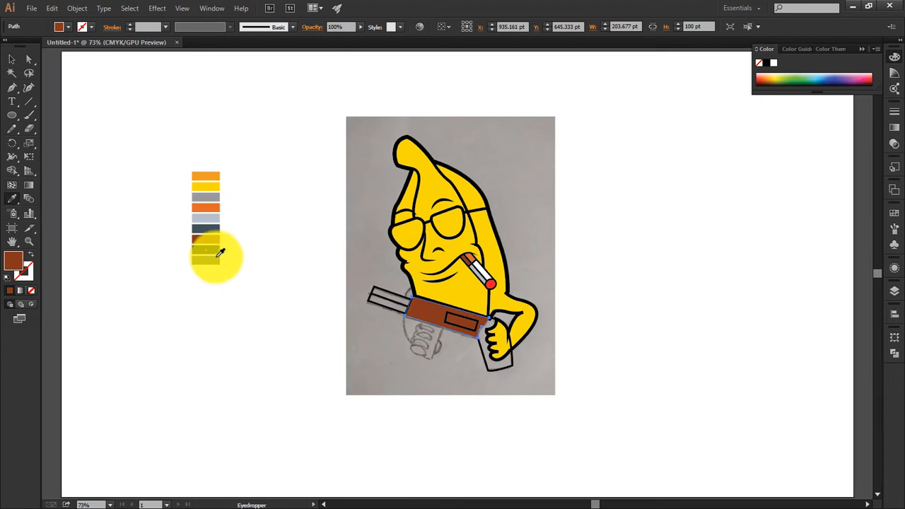
pyautogui.keyDown('ctrl'); pyautogui.click(453, 325); pyautogui.keyUp('ctrl')
pyautogui.click(215, 232)
# Step: Fill the barrel with the palette's light blue-grey and the rear grip with dark slate
pyautogui.keyDown('ctrl'); pyautogui.click(369, 294); pyautogui.keyUp('ctrl')
pyautogui.click(211, 220)
pyautogui.keyDown('ctrl'); pyautogui.click(370, 293); pyautogui.keyUp('ctrl')
pyautogui.keyDown('ctrl'); pyautogui.click(355, 292); pyautogui.keyUp('ctrl')
pyautogui.keyDown('ctrl'); pyautogui.click(483, 354); pyautogui.keyUp('ctrl')
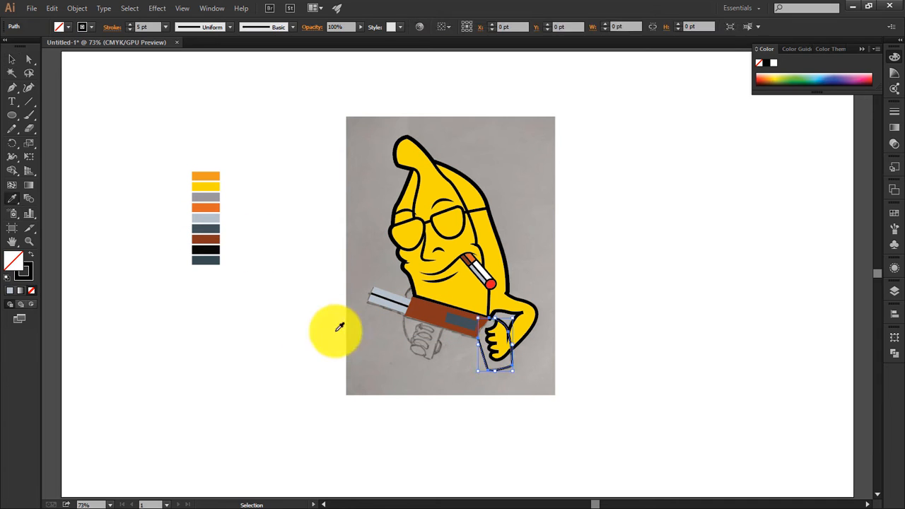
pyautogui.click(213, 230)
# Step: Outline the gun body, its inset and the barrel with a black 7 pt stroke
pyautogui.scroll(4, 499, 360)
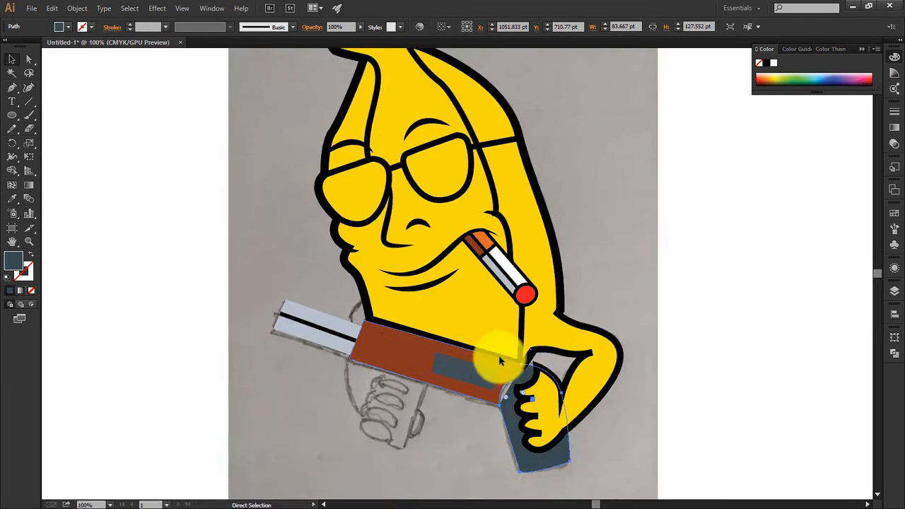
pyautogui.press('a')
pyautogui.click(466, 435)
pyautogui.moveTo(297, 389); pyautogui.dragTo(446, 379)
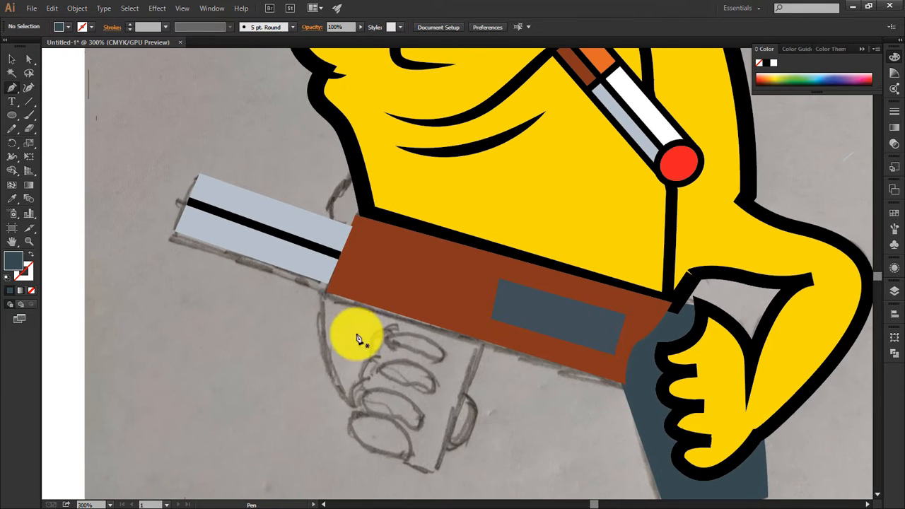
pyautogui.press('v')
pyautogui.click(469, 326)
pyautogui.keyDown('shift'); pyautogui.click(247, 253); pyautogui.keyUp('shift')
pyautogui.click(91, 27)
pyautogui.click(29, 45)
pyautogui.scroll(3, 151, 27)
pyautogui.scroll(2, 151, 27)
pyautogui.click(201, 105)
# Step: Trace the small piece of the far arm showing above the barrel and give it the body's yellow and black outline
pyautogui.moveTo(244, 476); pyautogui.dragTo(268, 423)
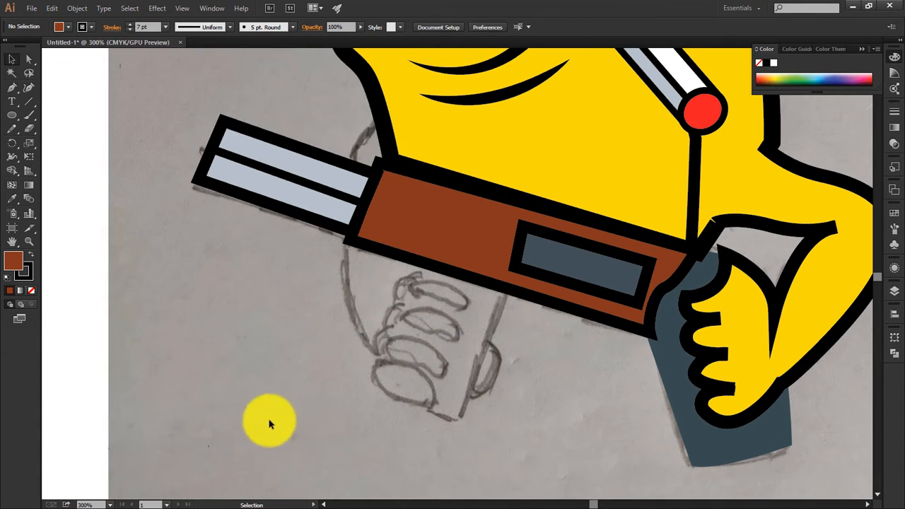
pyautogui.moveTo(351, 166); pyautogui.dragTo(349, 187)
pyautogui.click(385, 173)
pyautogui.click(375, 121)
pyautogui.press('v')
pyautogui.press('i')
# Step: Trace the back of the far hand below the gun's front end as a closed yellow shape
pyautogui.moveTo(283, 272); pyautogui.dragTo(262, 221)
pyautogui.click(328, 189)
pyautogui.moveTo(394, 334); pyautogui.dragTo(394, 333)
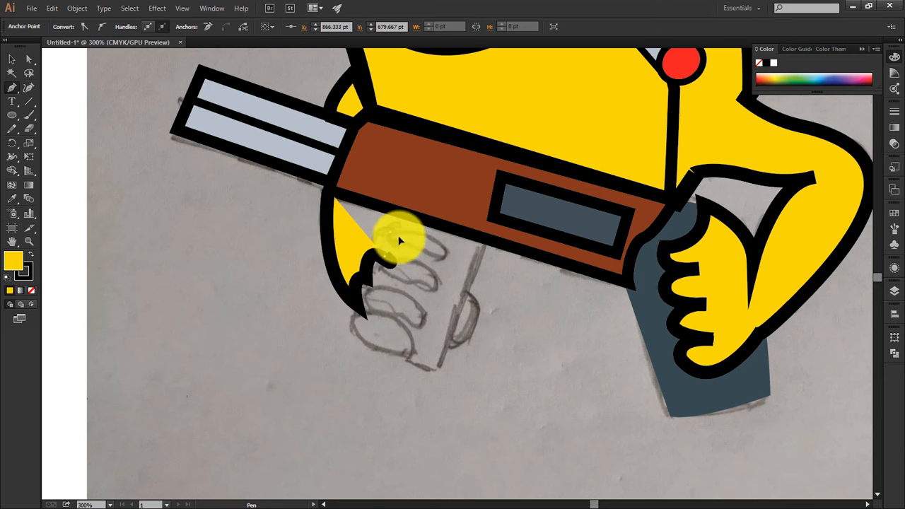
pyautogui.click(404, 213)
pyautogui.click(328, 189)
pyautogui.click(29, 59)
pyautogui.click(356, 306)
# Step: Draw a yellow ellipse with a 6 pt black outline and place it over the lowest finger of the far hand
pyautogui.click(12, 114)
pyautogui.moveTo(208, 292)
pyautogui.mouseDown()
pyautogui.moveTo(233, 345)
pyautogui.moveTo(255, 330)
pyautogui.mouseUp()
pyautogui.click(12, 59)
pyautogui.click(153, 27)
pyautogui.press('Down')
pyautogui.moveTo(225, 322)
pyautogui.mouseDown()
pyautogui.moveTo(298, 342)
pyautogui.moveTo(390, 334)
pyautogui.mouseUp()
# Step: Duplicate the finger ellipse and angle and stack the copies so the far hand has four fingers
pyautogui.moveTo(417, 340)
pyautogui.mouseDown()
pyautogui.moveTo(421, 330)
pyautogui.moveTo(409, 339)
pyautogui.mouseUp()
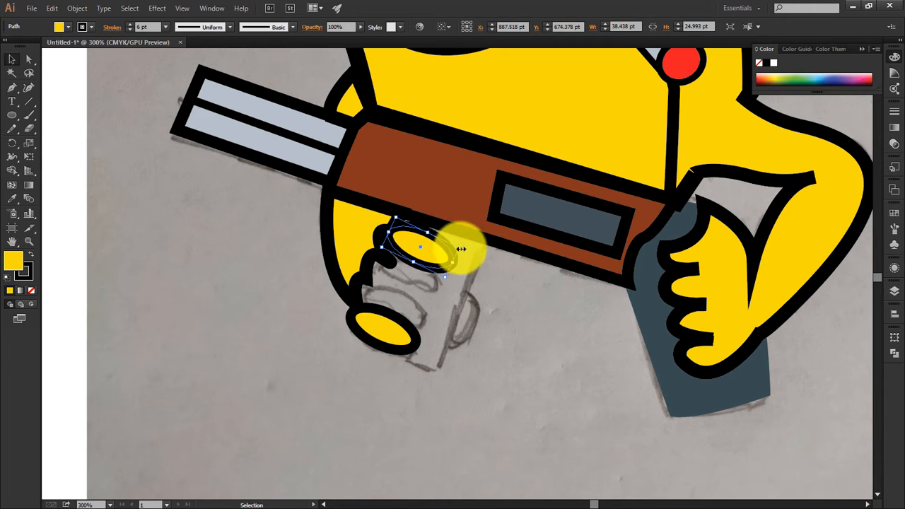
pyautogui.moveTo(417, 248); pyautogui.dragTo(391, 321)
pyautogui.click(325, 321)
pyautogui.click(376, 273)
# Step: Reshape the far hand's edge anchors so its outline tucks in neatly behind the four fingers
pyautogui.click(28, 60)
pyautogui.click(375, 278)
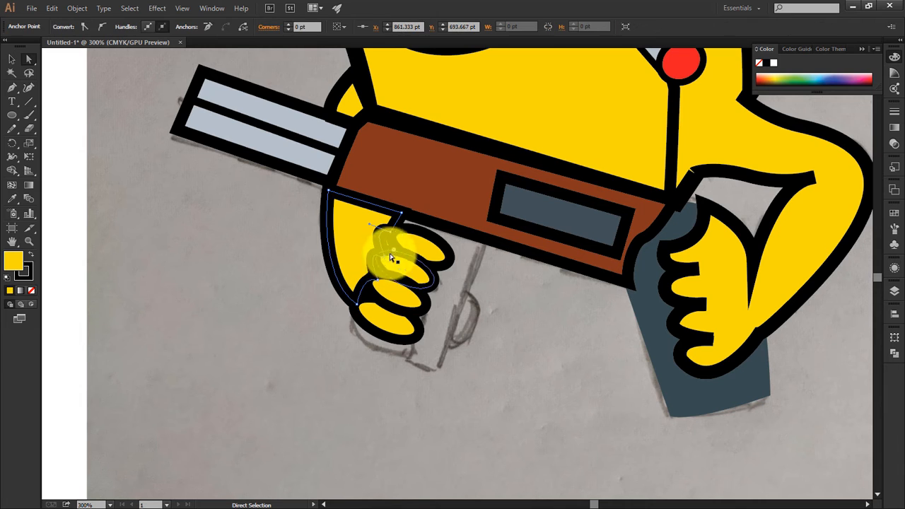
pyautogui.moveTo(389, 237); pyautogui.dragTo(401, 243)
pyautogui.click(353, 315)
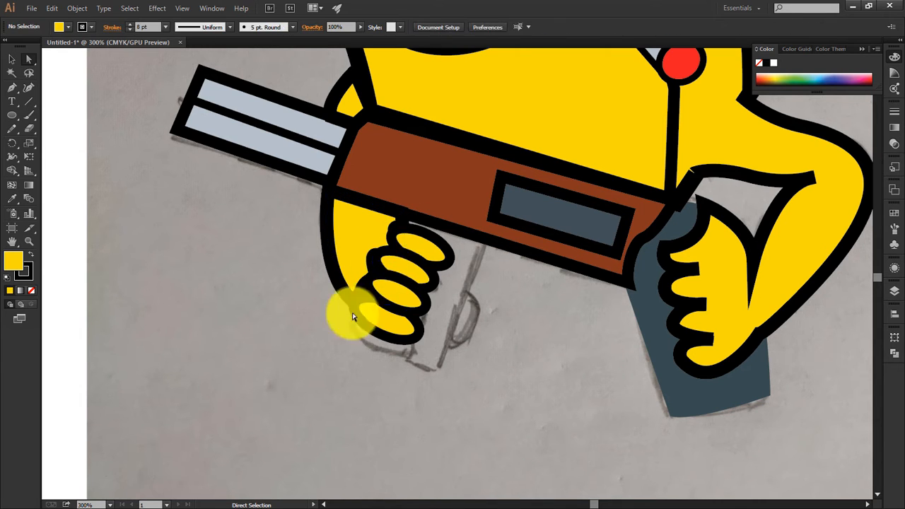
pyautogui.click(378, 258)
pyautogui.click(409, 396)
# Step: Trace the front grip below the gun body as a closed shape and fill it with the rear grip's dark slate
pyautogui.moveTo(409, 396); pyautogui.dragTo(337, 378)
pyautogui.press('p')
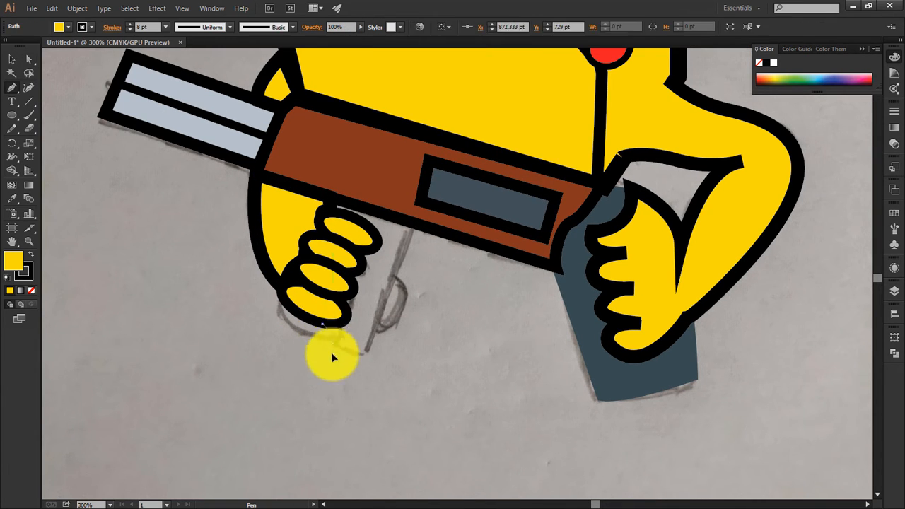
pyautogui.click(330, 328)
pyautogui.click(335, 347)
pyautogui.click(370, 355)
pyautogui.click(415, 223)
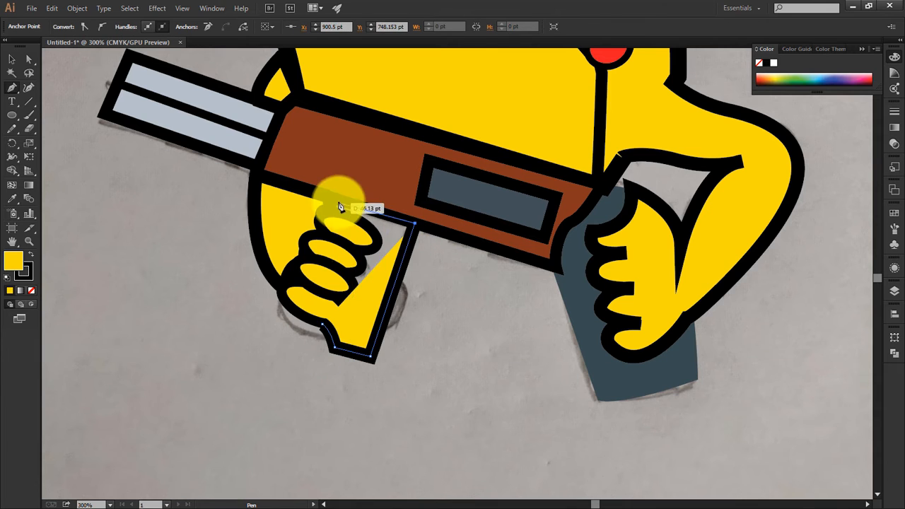
pyautogui.click(335, 199)
pyautogui.click(322, 323)
pyautogui.click(11, 199)
pyautogui.click(654, 382)
# Step: Select both grips and give them a black 7 pt outline
pyautogui.press('v')
pyautogui.keyDown('shift'); pyautogui.click(654, 383); pyautogui.keyUp('shift')
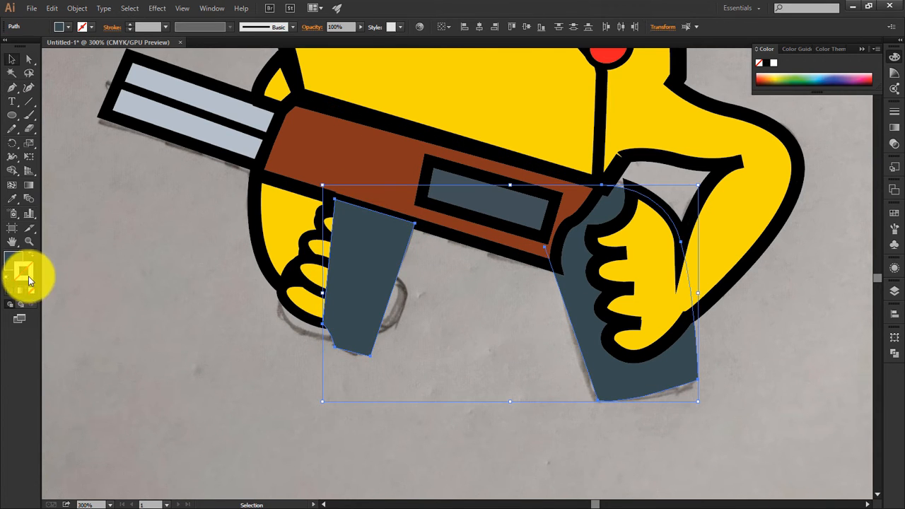
pyautogui.doubleClick(24, 271)
pyautogui.click(879, 133)
pyautogui.click(150, 27)
pyautogui.scroll(4, 150, 27)
pyautogui.scroll(2, 150, 27)
pyautogui.click(452, 304)
# Step: Try to send both grips backward together by three levels
pyautogui.click(375, 281)
pyautogui.keyDown('shift'); pyautogui.click(636, 391); pyautogui.keyUp('shift')
pyautogui.hotkey('ctrl', '[')
pyautogui.hotkey('ctrl', '[')
pyautogui.hotkey('ctrl', '[')
pyautogui.hotkey('ctrl', '[')
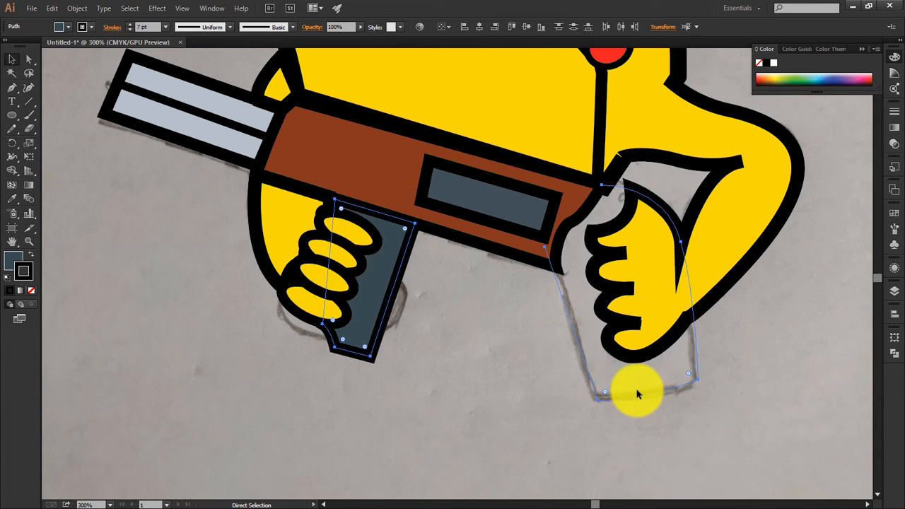
pyautogui.hotkey('ctrl', 'z')
pyautogui.hotkey('ctrl', 'z')
pyautogui.hotkey('ctrl', 'z')
pyautogui.hotkey('ctrl', 'z')
# Step: Send only the front grip backward three levels so it sits behind the far hand's fingers
pyautogui.click(354, 288)
pyautogui.hotkey('ctrl', '[')
pyautogui.hotkey('ctrl', '[')
pyautogui.hotkey('ctrl', '[')
pyautogui.hotkey('ctrl', '[')
pyautogui.click(438, 355)
# Step: Draw the far hand's yellow thumb tip along the front grip's rear edge, using the fingers' fill and black outline
pyautogui.click(333, 271)
pyautogui.press('p')
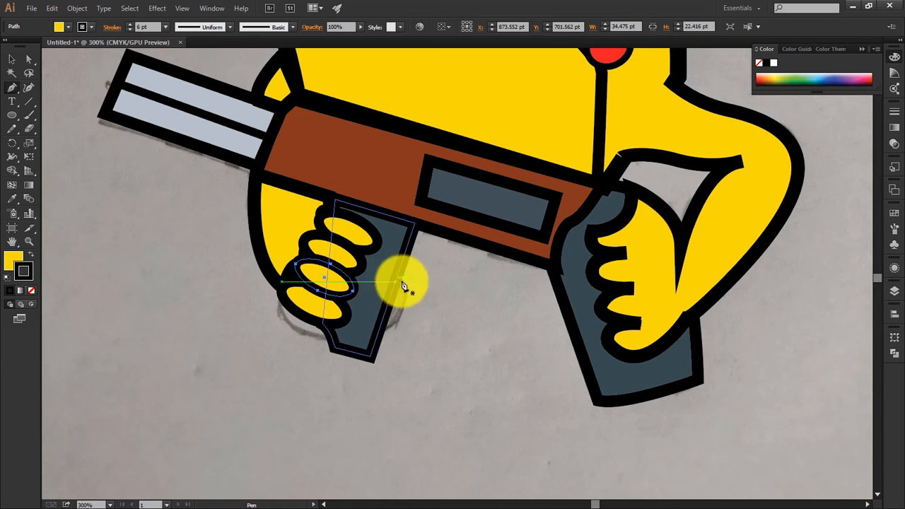
pyautogui.click(396, 278)
pyautogui.moveTo(378, 332); pyautogui.dragTo(327, 354)
pyautogui.press('a')
pyautogui.click(158, 228)
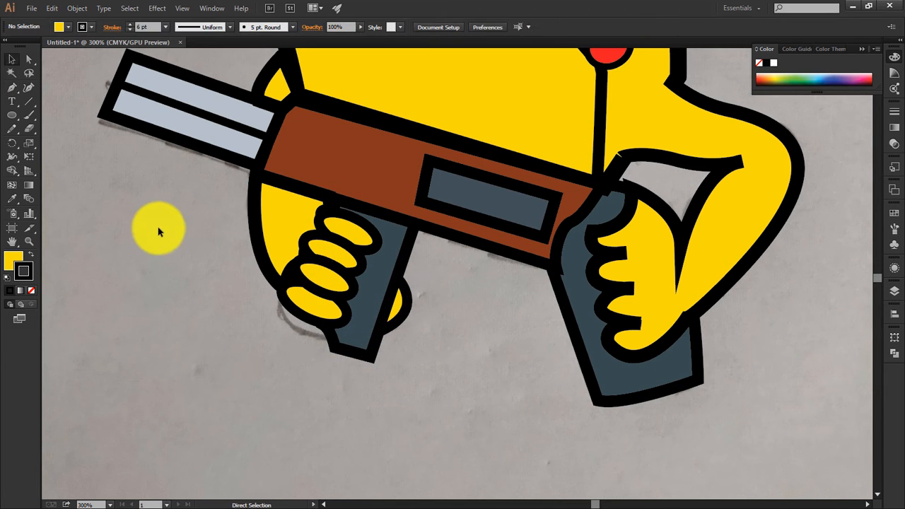
pyautogui.moveTo(158, 228); pyautogui.dragTo(313, 311)
pyautogui.hotkey('ctrl', '-')
pyautogui.moveTo(326, 251); pyautogui.dragTo(265, 270)
pyautogui.press('v')
pyautogui.click(601, 395)
pyautogui.click(509, 317)
# Step: Try to cut the body outline near the near arm's armpit with the Scissors tool and shift the cut section
pyautogui.click(597, 302)
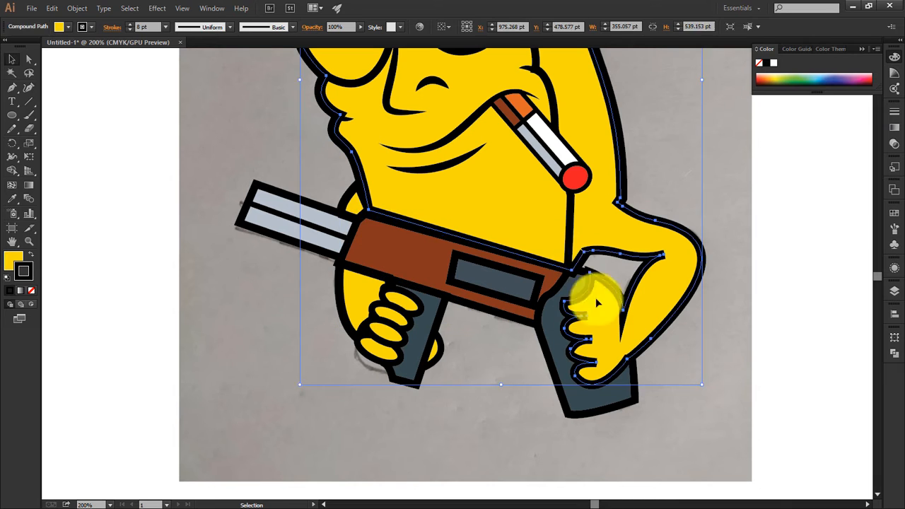
pyautogui.click(633, 202)
pyautogui.click(625, 189)
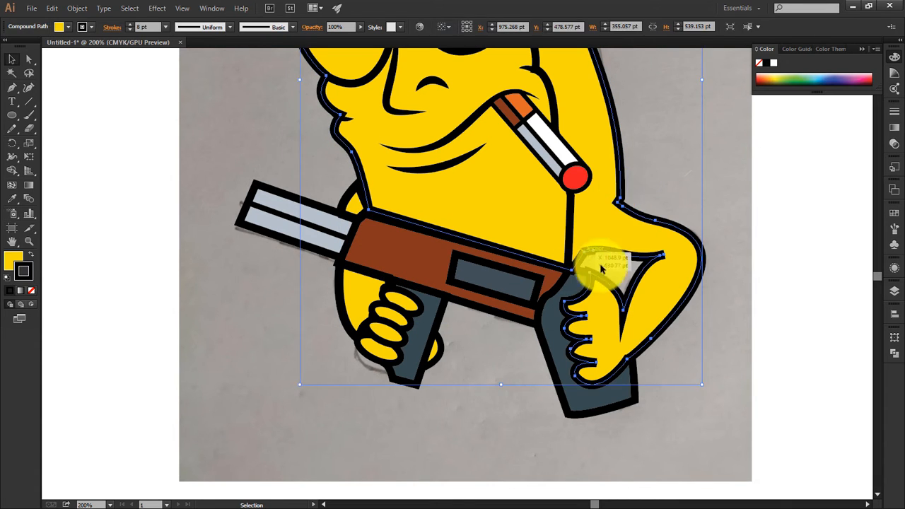
pyautogui.scroll(2, 601, 265)
pyautogui.moveTo(602, 263); pyautogui.dragTo(403, 259)
pyautogui.doubleClick(404, 257)
pyautogui.press('Escape')
pyautogui.moveTo(29, 128); pyautogui.dragTo(52, 135)
pyautogui.click(354, 253)
pyautogui.press('v')
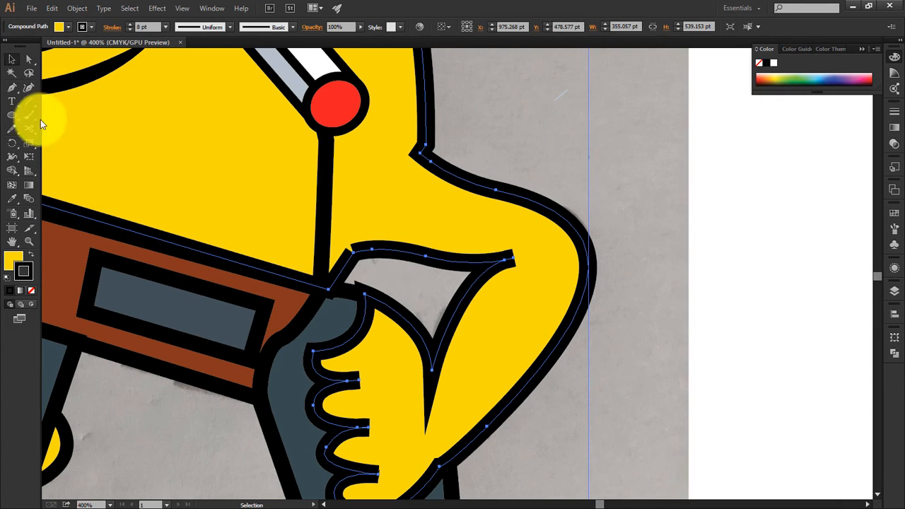
pyautogui.click(30, 128)
pyautogui.click(366, 252)
pyautogui.press('a')
pyautogui.moveTo(392, 261); pyautogui.dragTo(400, 257)
pyautogui.hotkey('ctrl', 'z')
# Step: Try to move the cut armpit portion away from the rest of the body outline, and undo the move
pyautogui.press('v')
pyautogui.click(430, 286)
pyautogui.click(455, 266)
pyautogui.click(29, 116)
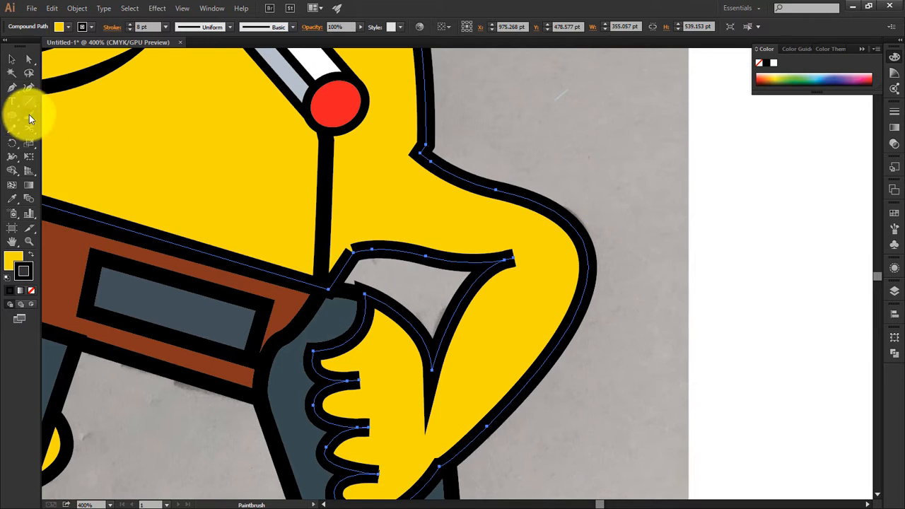
pyautogui.click(357, 244)
pyautogui.click(373, 255)
pyautogui.click(29, 59)
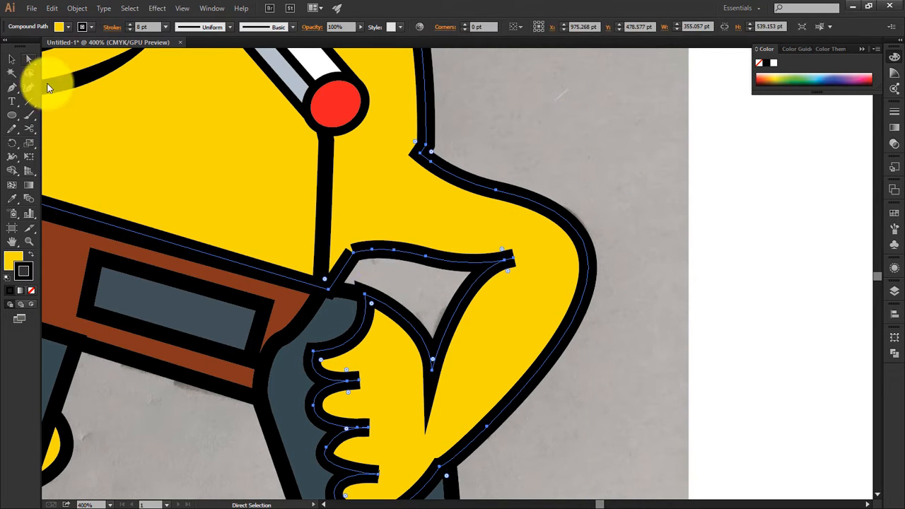
pyautogui.click(418, 281)
pyautogui.click(352, 253)
pyautogui.click(12, 59)
pyautogui.moveTo(372, 256); pyautogui.dragTo(363, 297)
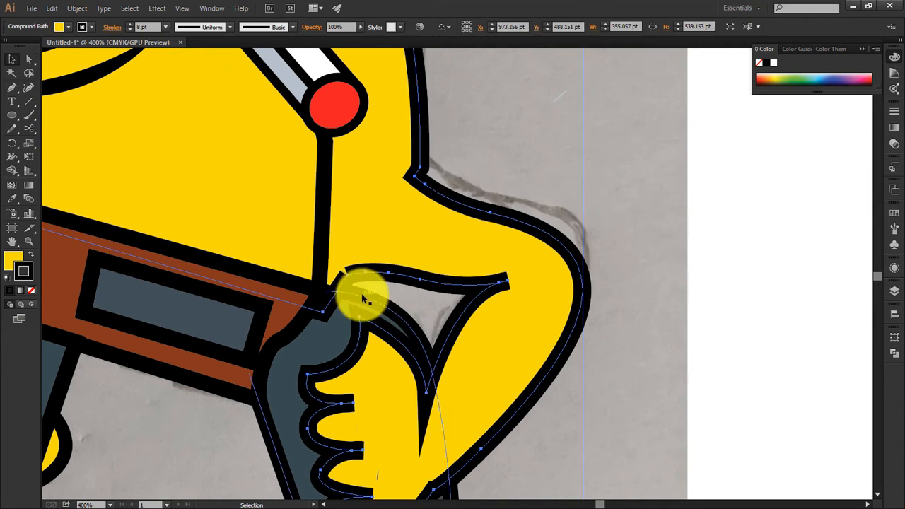
pyautogui.hotkey('ctrl', 'z')
# Step: Lengthen the near arm's inner elbow crease slightly by moving its end anchor outward
pyautogui.click(620, 262)
pyautogui.click(377, 248)
pyautogui.click(30, 61)
pyautogui.moveTo(511, 259); pyautogui.dragTo(525, 258)
pyautogui.moveTo(631, 203); pyautogui.dragTo(755, 338)
pyautogui.press('p')
pyautogui.click(496, 384)
pyautogui.moveTo(476, 388); pyautogui.dragTo(459, 364)
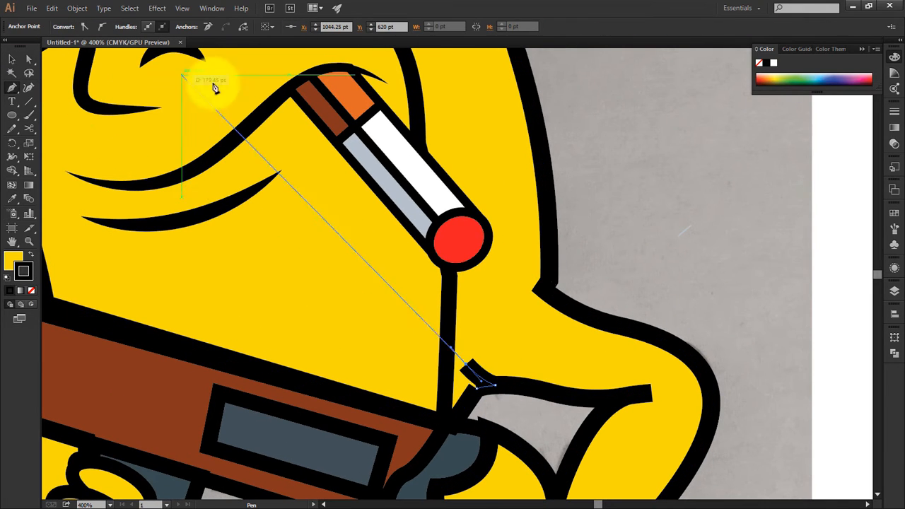
pyautogui.click(12, 60)
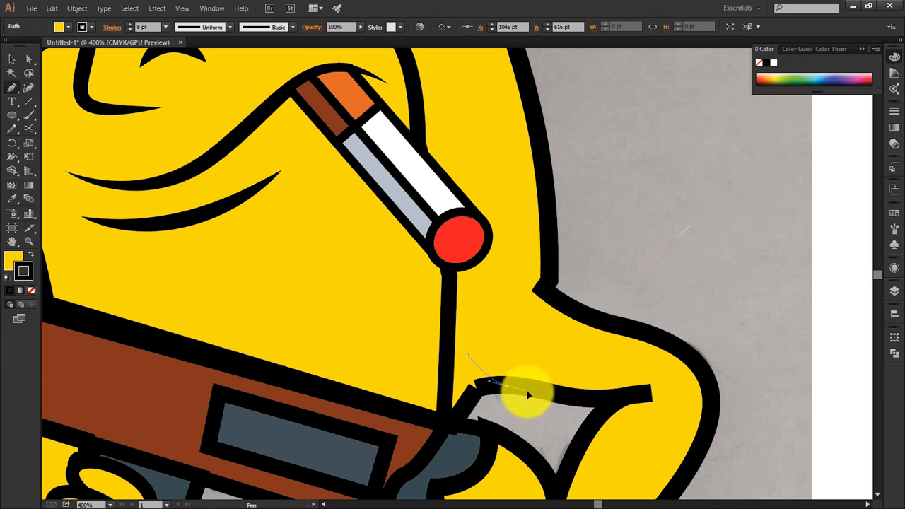
# Step: Draw a short curved crease at the near arm's armpit and give its stroke a width profile tapering at both ends
pyautogui.moveTo(526, 390); pyautogui.dragTo(528, 392)
pyautogui.click(12, 60)
pyautogui.click(477, 368)
pyautogui.click(181, 27)
pyautogui.click(202, 55)
pyautogui.moveTo(467, 356); pyautogui.dragTo(465, 392)
pyautogui.click(29, 60)
pyautogui.click(460, 335)
pyautogui.press('v')
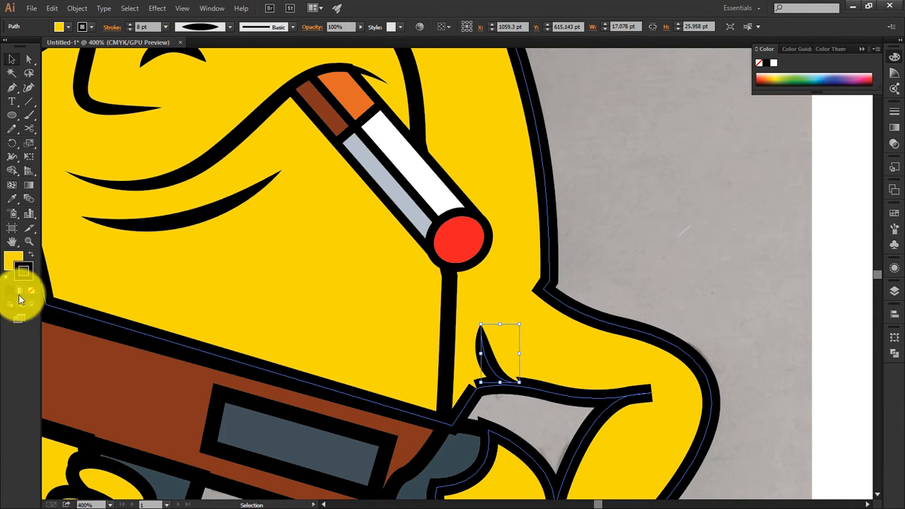
# Step: Remove the armpit crease's fill and position it against the upper edge of the arm's inner outline
pyautogui.click(21, 291)
pyautogui.click(31, 290)
pyautogui.click(519, 416)
pyautogui.moveTo(514, 393); pyautogui.dragTo(537, 388)
pyautogui.click(581, 281)
# Step: Separate the sunglasses lenses from the yellow body as their own shapes with Shape Builder
pyautogui.moveTo(582, 281); pyautogui.dragTo(717, 439)
pyautogui.click(131, 281)
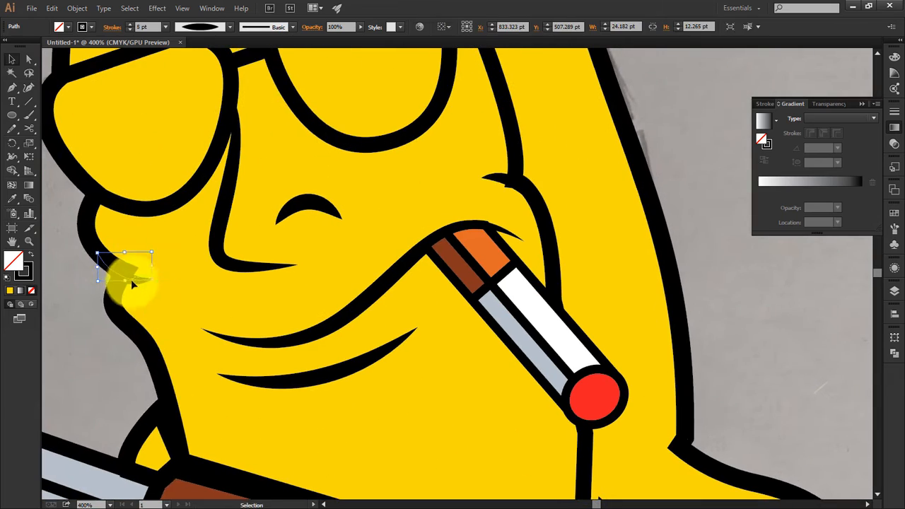
pyautogui.click(623, 280)
pyautogui.moveTo(624, 281); pyautogui.dragTo(543, 297)
pyautogui.hotkey('ctrl', '-')
pyautogui.hotkey('ctrl', '-')
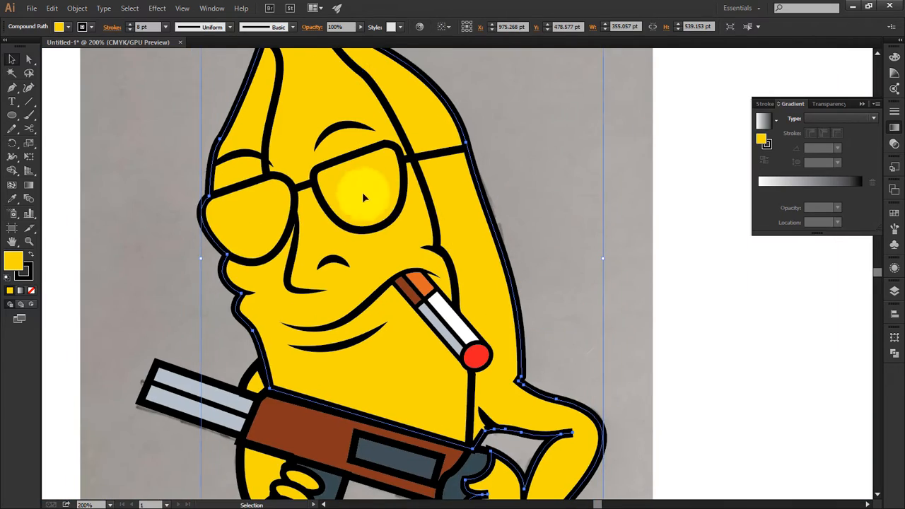
pyautogui.keyDown('shift'); pyautogui.click(325, 200); pyautogui.keyUp('shift')
pyautogui.hotkey('shift', 'm')
pyautogui.click(272, 216)
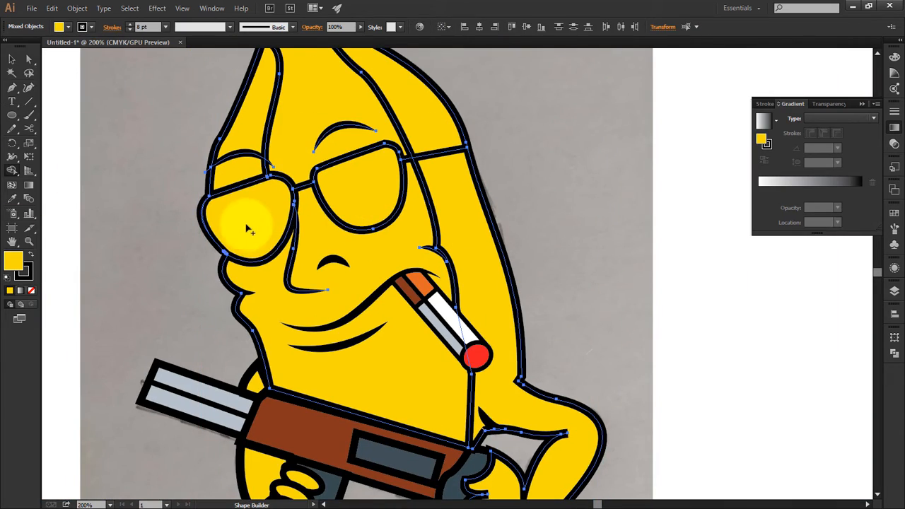
pyautogui.click(84, 136)
# Step: Fill both sunglasses lenses with solid black
pyautogui.click(244, 226)
pyautogui.click(28, 271)
pyautogui.click(31, 290)
pyautogui.click(135, 259)
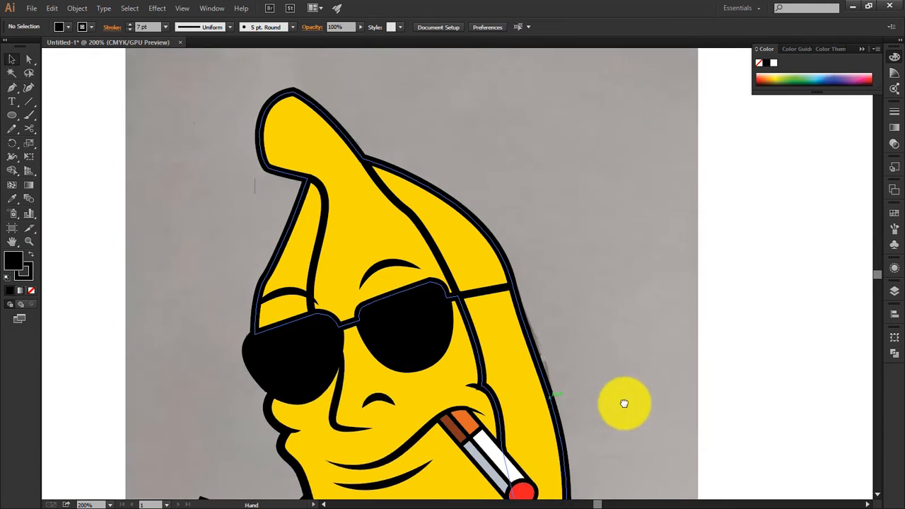
# Step: Draw an ellipse over the banana's stem tip, rotated and scaled to fit inside the outline, about 40 by 61 pt
pyautogui.click(12, 114)
pyautogui.moveTo(218, 156); pyautogui.dragTo(275, 256)
pyautogui.moveTo(279, 154); pyautogui.dragTo(304, 186)
pyautogui.moveTo(251, 205); pyautogui.dragTo(318, 144)
pyautogui.moveTo(283, 182); pyautogui.dragTo(304, 193)
pyautogui.press('a')
pyautogui.press('v')
pyautogui.moveTo(322, 154); pyautogui.dragTo(326, 166)
pyautogui.scroll(1, 388, 185)
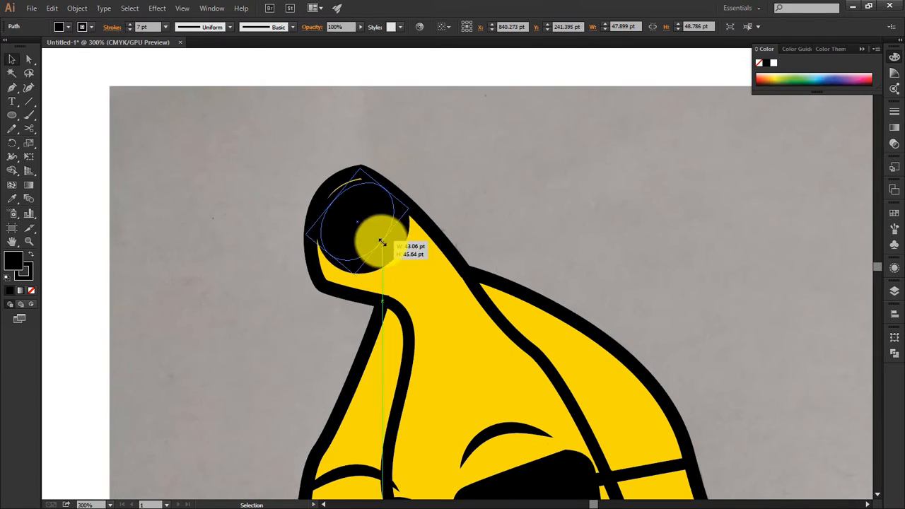
pyautogui.moveTo(332, 261); pyautogui.dragTo(370, 294)
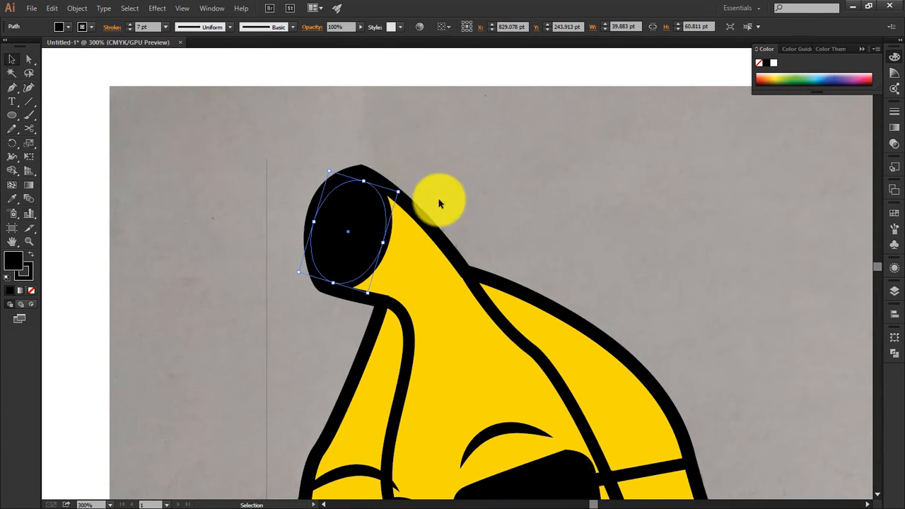
# Step: Fill the stem-tip ellipse with the palette's darker orange and give it a black outline
pyautogui.moveTo(222, 318); pyautogui.dragTo(125, 236)
pyautogui.scroll(-2, 125, 236)
pyautogui.press('i')
pyautogui.click(116, 262)
pyautogui.click(125, 326)
pyautogui.click(13, 59)
pyautogui.click(91, 26)
pyautogui.click(55, 49)
pyautogui.click(38, 49)
pyautogui.scroll(7, 153, 27)
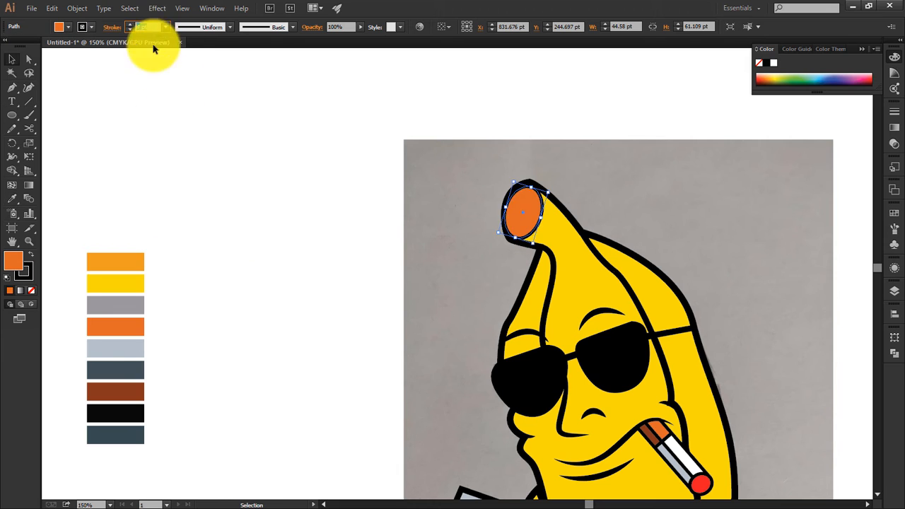
pyautogui.click(150, 61)
pyautogui.moveTo(411, 337); pyautogui.dragTo(233, 176)
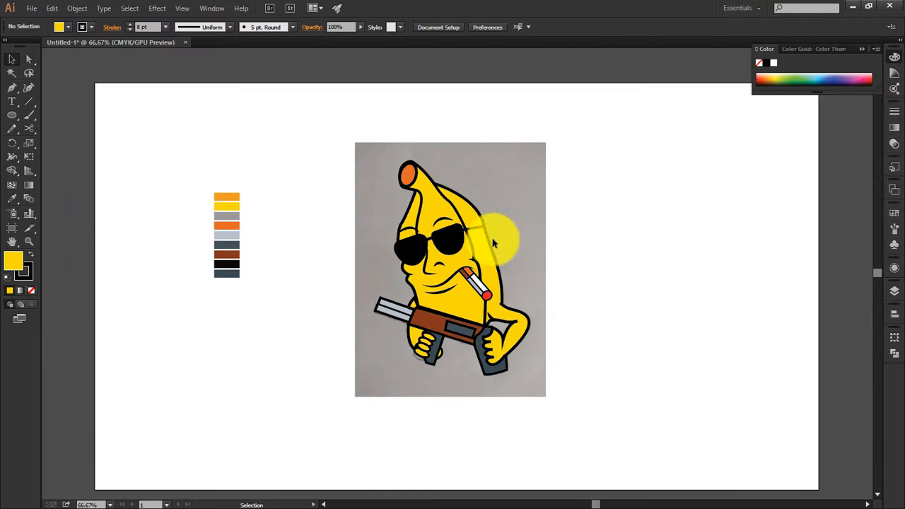
# Step: Duplicate the yellow body shape onto the blank area beside the sketch
pyautogui.moveTo(467, 212); pyautogui.dragTo(550, 212)
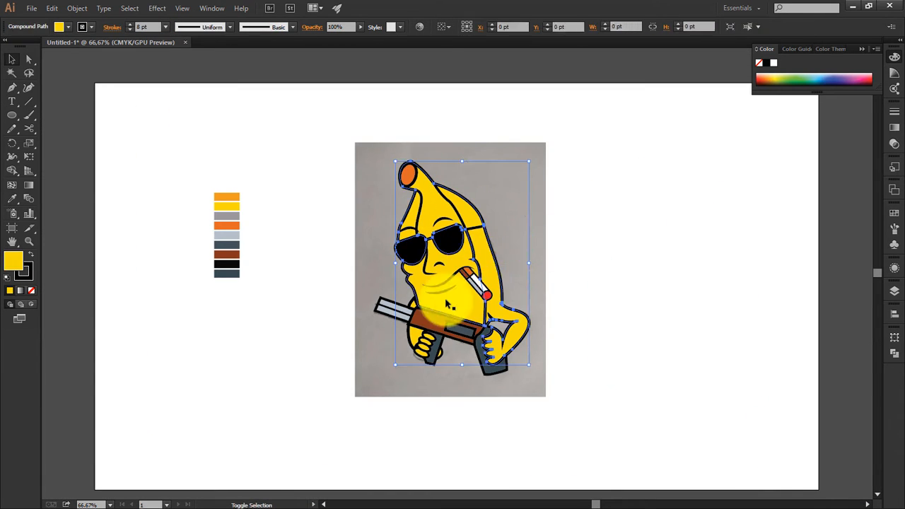
pyautogui.moveTo(472, 310); pyautogui.dragTo(650, 309)
pyautogui.hotkey('ctrl', '+')
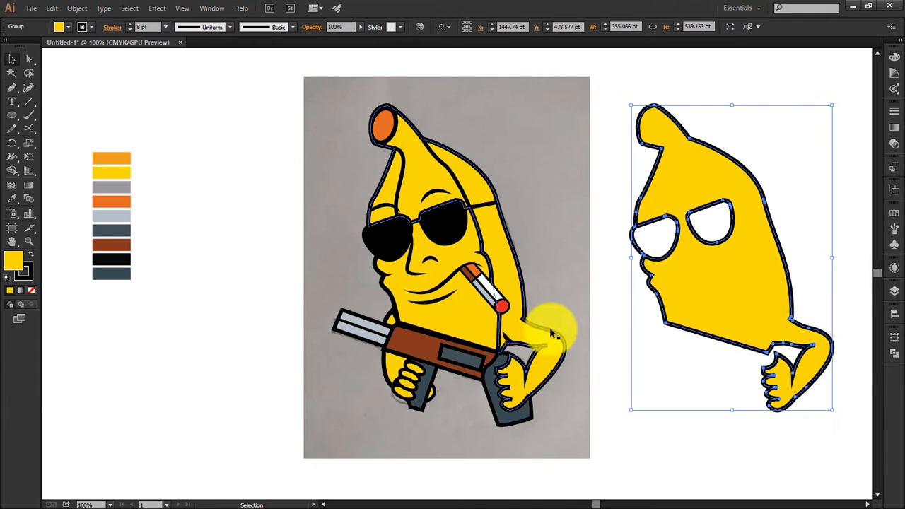
pyautogui.press('p')
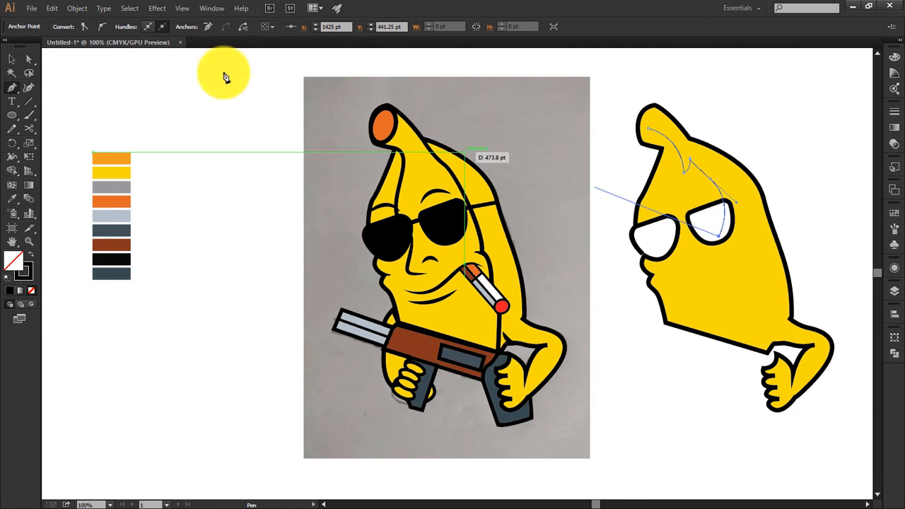
pyautogui.click(11, 59)
pyautogui.press('Delete')
# Step: Draw a closed shadow outline over the original banana, running from the stem under both lenses to the gun and around the shaded side
pyautogui.click(386, 130)
pyautogui.moveTo(428, 179); pyautogui.dragTo(436, 206)
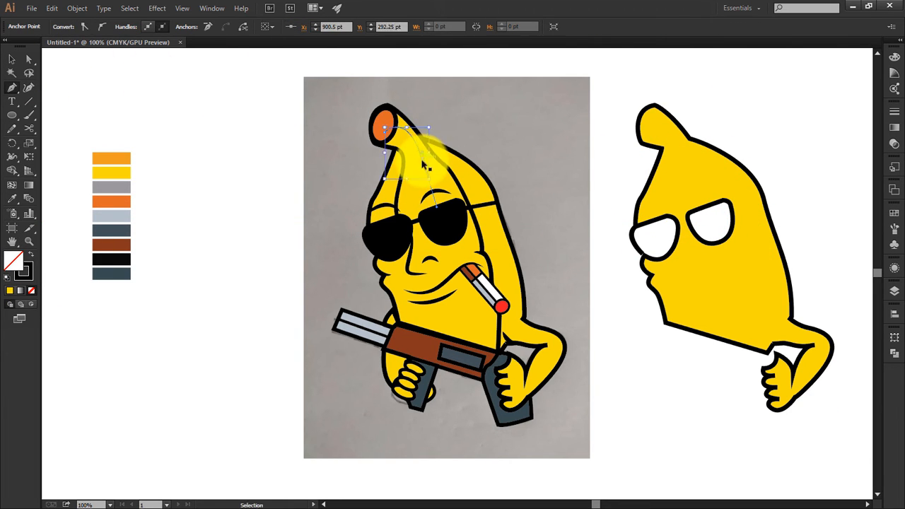
pyautogui.hotkey('ctrl', '+')
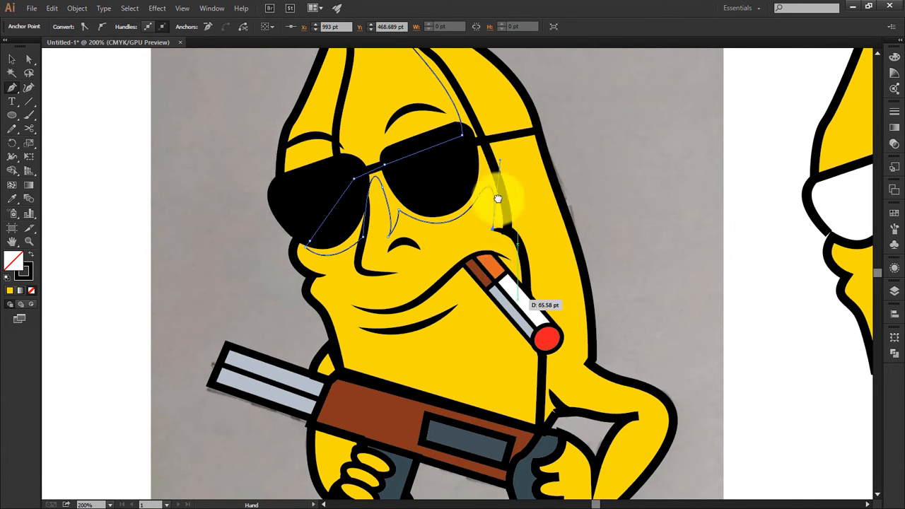
pyautogui.moveTo(498, 199); pyautogui.dragTo(477, 96)
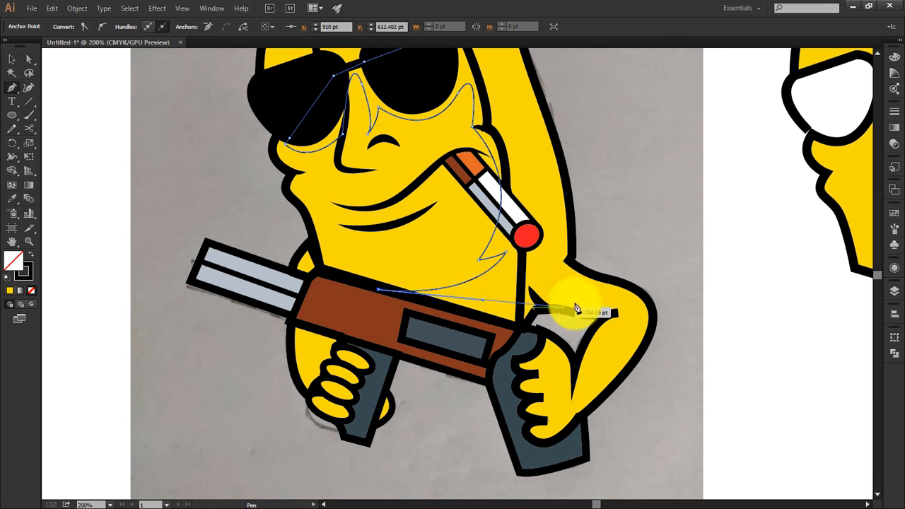
pyautogui.click(607, 236)
pyautogui.hotkey('ctrl', '-')
pyautogui.hotkey('ctrl', '-')
pyautogui.click(479, 70)
pyautogui.click(417, 74)
pyautogui.click(375, 135)
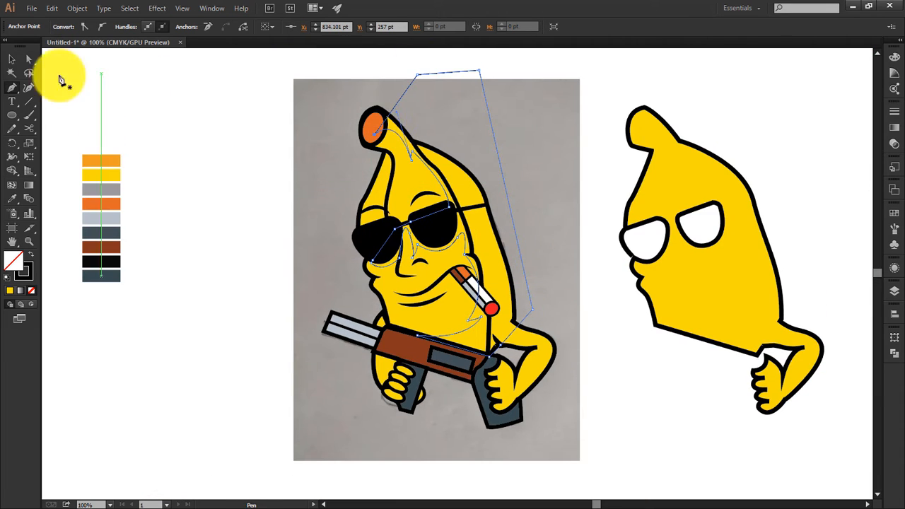
# Step: Copy the shadow outline onto the body duplicate and trim away the unshaded areas and arm with Shape Builder
pyautogui.click(12, 59)
pyautogui.moveTo(512, 218); pyautogui.dragTo(786, 221)
pyautogui.moveTo(789, 113); pyautogui.dragTo(689, 314)
pyautogui.click(12, 170)
pyautogui.keyDown('alt'); pyautogui.click(648, 200); pyautogui.keyUp('alt')
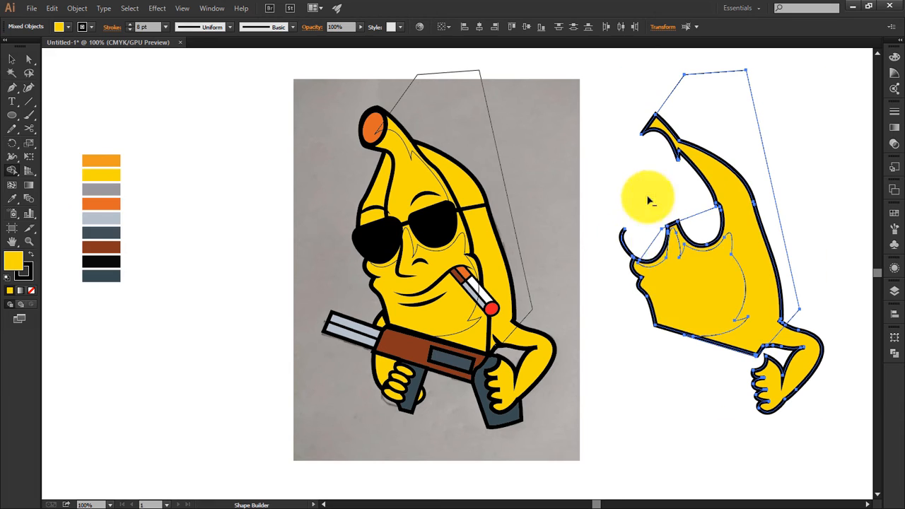
pyautogui.keyDown('alt'); pyautogui.click(689, 290); pyautogui.keyUp('alt')
pyautogui.keyDown('alt'); pyautogui.click(627, 244); pyautogui.keyUp('alt')
pyautogui.keyDown('alt'); pyautogui.click(806, 360); pyautogui.keyUp('alt')
# Step: Remove the stroke from the trimmed shadow shape and delete the drawn shadow outline over the character
pyautogui.click(29, 59)
pyautogui.click(757, 257)
pyautogui.click(91, 27)
pyautogui.click(7, 41)
pyautogui.moveTo(761, 226); pyautogui.dragTo(562, 226)
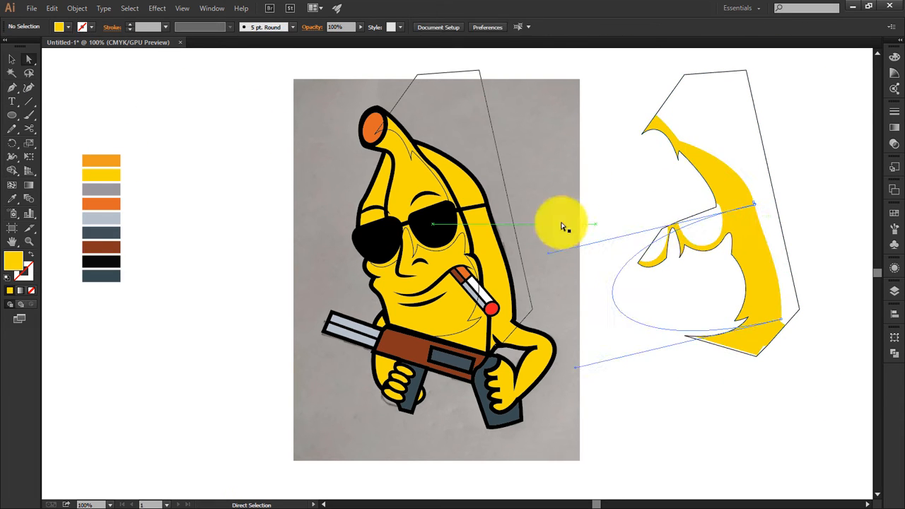
pyautogui.click(493, 132)
pyautogui.press('Delete')
# Step: Move the trimmed shadow onto the original banana and colour it with the palette's lighter orange
pyautogui.moveTo(751, 212); pyautogui.dragTo(485, 213)
pyautogui.click(12, 199)
pyautogui.click(101, 161)
pyautogui.click(12, 60)
pyautogui.click(594, 234)
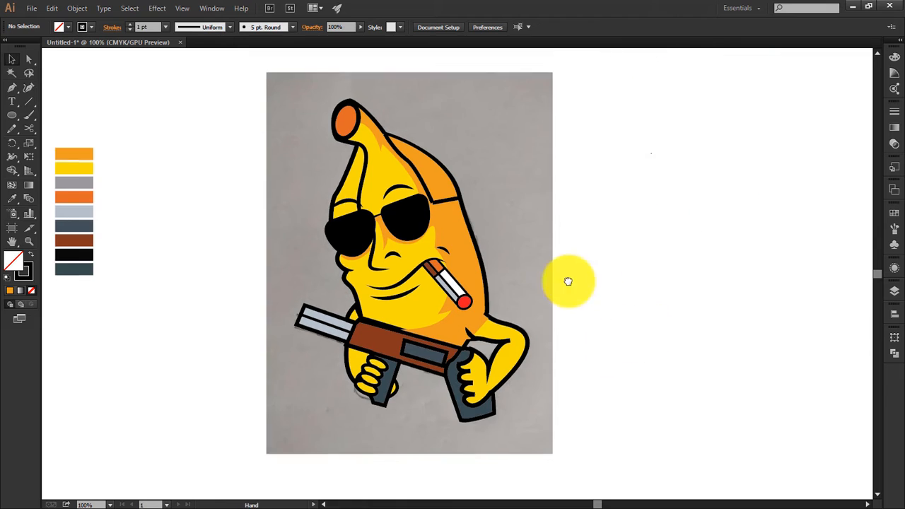
# Step: Draw a closed shadow outline along the near arm's outer edge down to the hand and trim it to the arm with Shape Builder
pyautogui.hotkey('ctrl', '+')
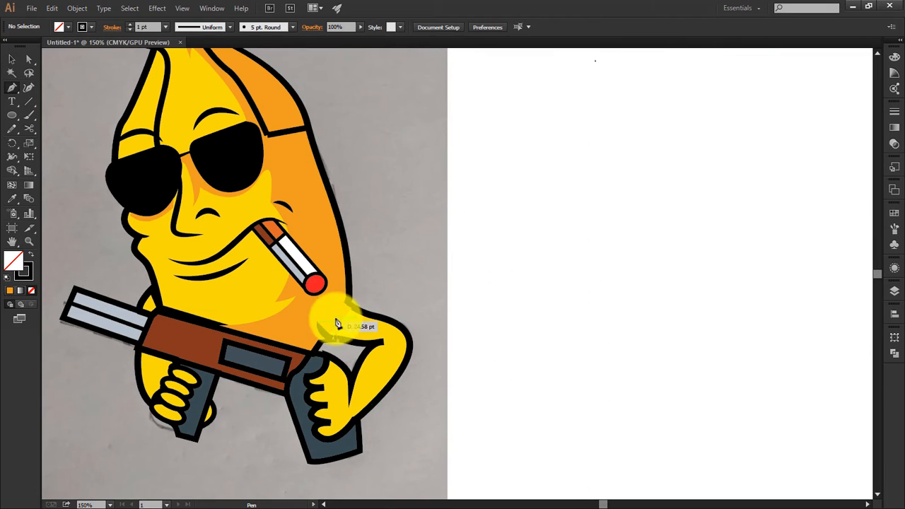
pyautogui.moveTo(336, 318); pyautogui.dragTo(377, 382)
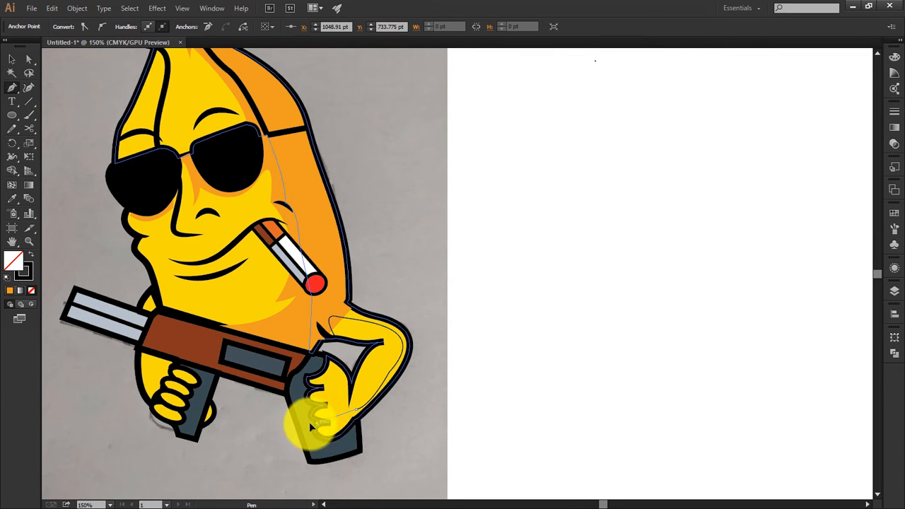
pyautogui.click(458, 346)
pyautogui.click(458, 297)
pyautogui.click(389, 263)
pyautogui.click(329, 318)
pyautogui.keyDown('ctrl'); pyautogui.click(383, 269); pyautogui.keyUp('ctrl')
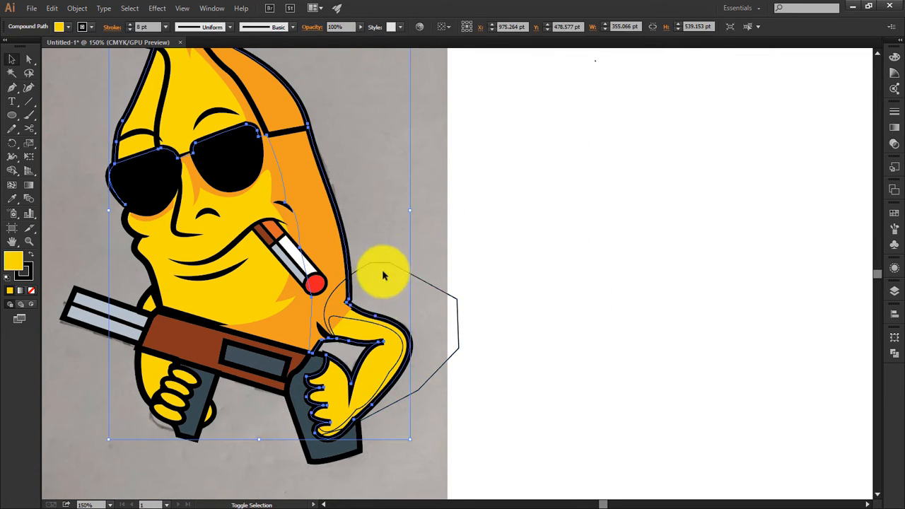
pyautogui.click(12, 170)
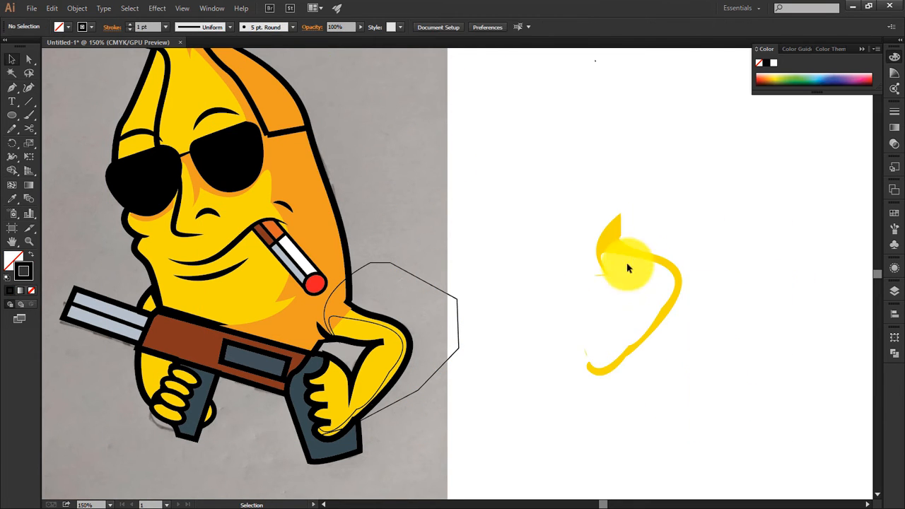
# Step: Place the trimmed shadow on the near arm and apply the body shadow's lighter orange with no stroke
pyautogui.moveTo(641, 256)
pyautogui.mouseDown()
pyautogui.moveTo(412, 365)
pyautogui.moveTo(391, 358)
pyautogui.mouseUp()
pyautogui.press('i')
pyautogui.click(316, 218)
pyautogui.press('v')
pyautogui.moveTo(456, 329); pyautogui.dragTo(597, 280)
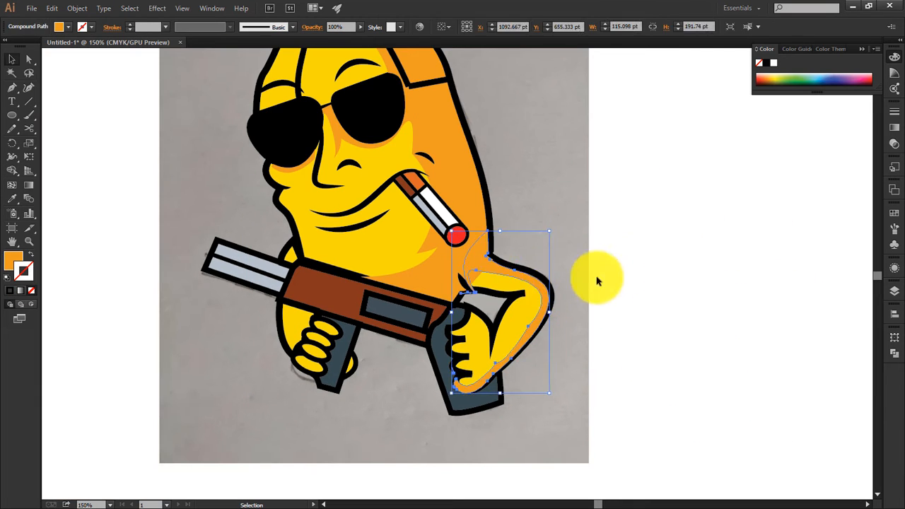
# Step: Move the near arm's shadow a net two levels back in the stacking order
pyautogui.moveTo(525, 110); pyautogui.dragTo(602, 274)
pyautogui.click(531, 289)
pyautogui.hotkey('ctrl', '[')
pyautogui.hotkey('ctrl', '[')
pyautogui.hotkey('ctrl', '[')
pyautogui.hotkey('ctrl', ']')
# Step: Pull the near arm shadow's stray anchor points at the armpit in under the black crease line
pyautogui.click(621, 297)
pyautogui.moveTo(550, 460)
pyautogui.mouseDown()
pyautogui.moveTo(563, 400)
pyautogui.moveTo(442, 121)
pyautogui.mouseUp()
pyautogui.press('a')
pyautogui.click(564, 400)
pyautogui.hotkey('ctrl', '=')
pyautogui.hotkey('ctrl', '=')
pyautogui.hotkey('ctrl', '=')
pyautogui.press('v')
pyautogui.click(588, 301)
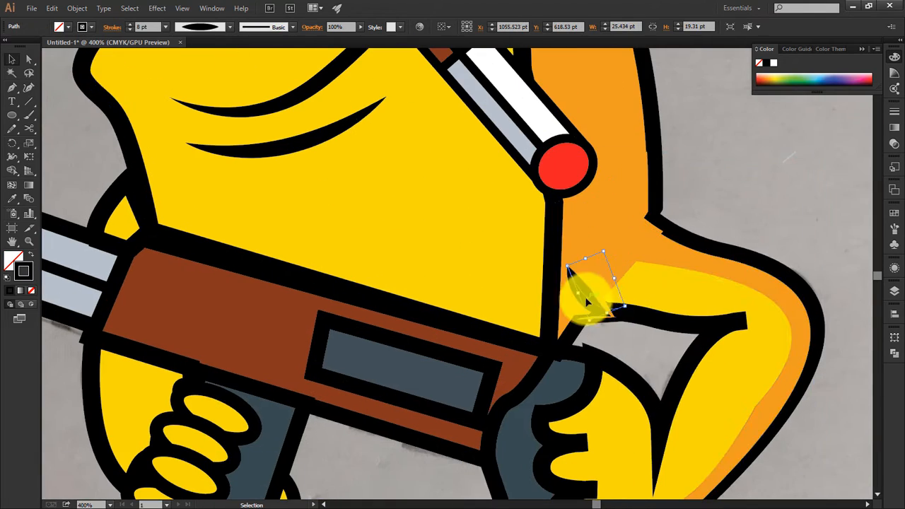
pyautogui.press('a')
pyautogui.click(613, 319)
pyautogui.click(612, 320)
pyautogui.click(687, 289)
pyautogui.click(590, 324)
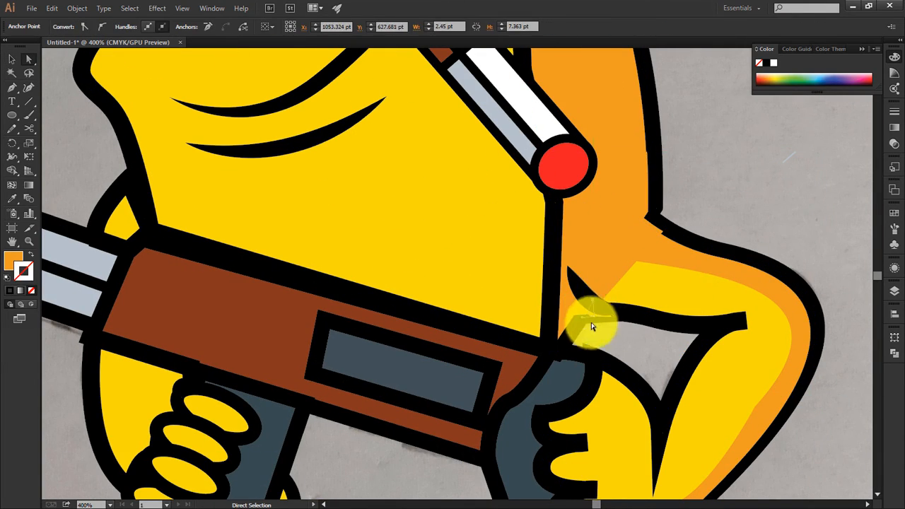
pyautogui.moveTo(589, 323)
pyautogui.mouseDown()
pyautogui.moveTo(600, 311)
pyautogui.moveTo(626, 315)
pyautogui.mouseUp()
# Step: Nudge the small black crease stroke at the armpit slightly towards the arm
pyautogui.hotkey('ctrl', 'shift', 'a')
pyautogui.press('v')
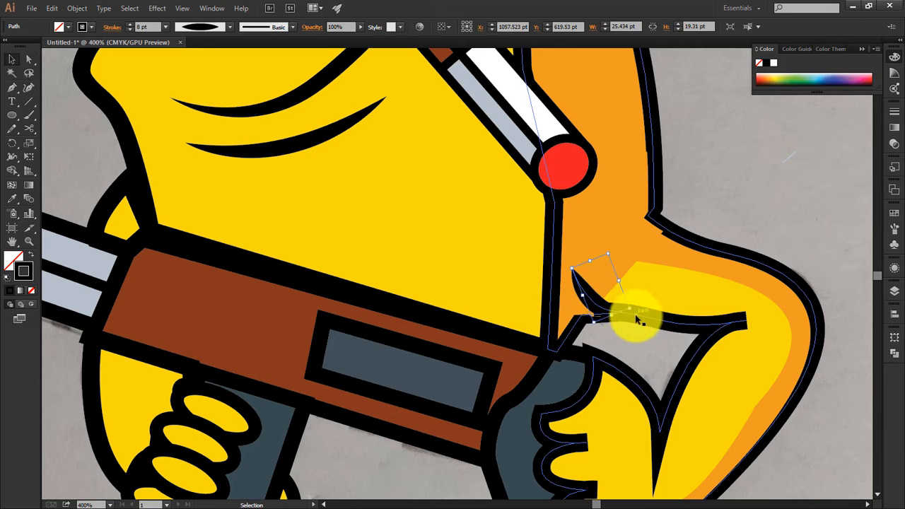
pyautogui.hotkey('ctrl', 'shift', 'a')
pyautogui.hotkey('ctrl', '-')
pyautogui.hotkey('ctrl', '-')
pyautogui.press('a')
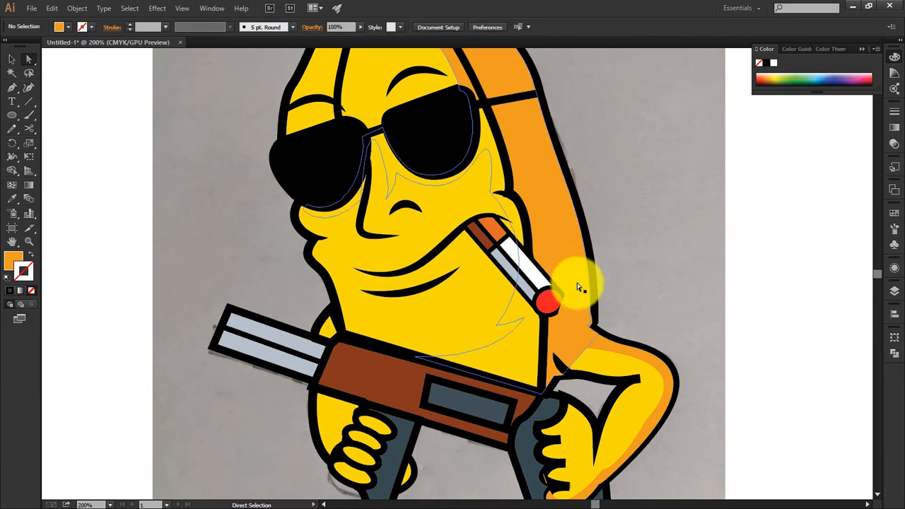
# Step: Draw an open highlight curve about 30 by 58 pt along the outer edge of the left sunglass lens
pyautogui.moveTo(648, 310); pyautogui.dragTo(657, 271)
pyautogui.press('p')
pyautogui.moveTo(381, 192); pyautogui.dragTo(487, 303)
pyautogui.click(411, 275)
pyautogui.moveTo(422, 209); pyautogui.dragTo(488, 193)
pyautogui.press('v')
# Step: Give the lens highlight no fill and a white 5 pt stroke with a tapered width profile, and copy it onto the other lens
pyautogui.moveTo(346, 210); pyautogui.dragTo(407, 286)
pyautogui.click(61, 27)
pyautogui.click(8, 47)
pyautogui.click(91, 27)
pyautogui.click(24, 46)
pyautogui.click(205, 27)
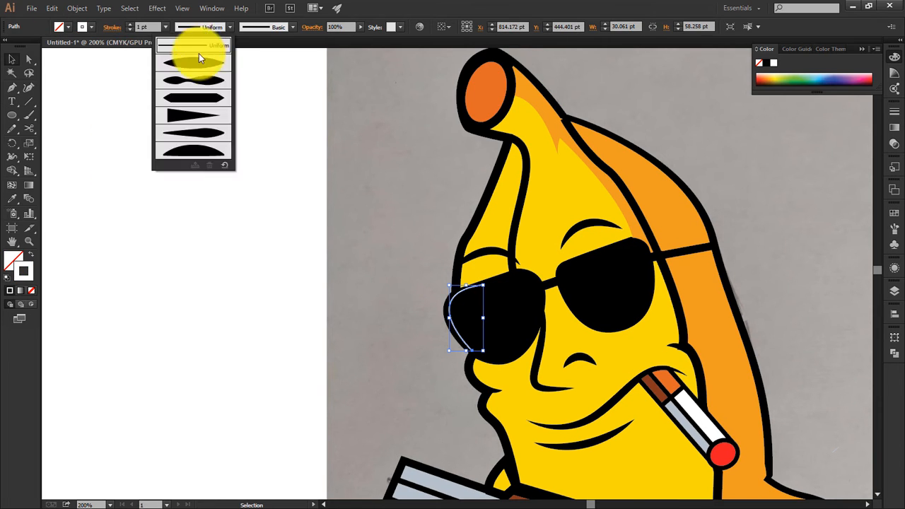
pyautogui.click(200, 58)
pyautogui.scroll(4, 147, 28)
pyautogui.moveTo(293, 324); pyautogui.dragTo(198, 235)
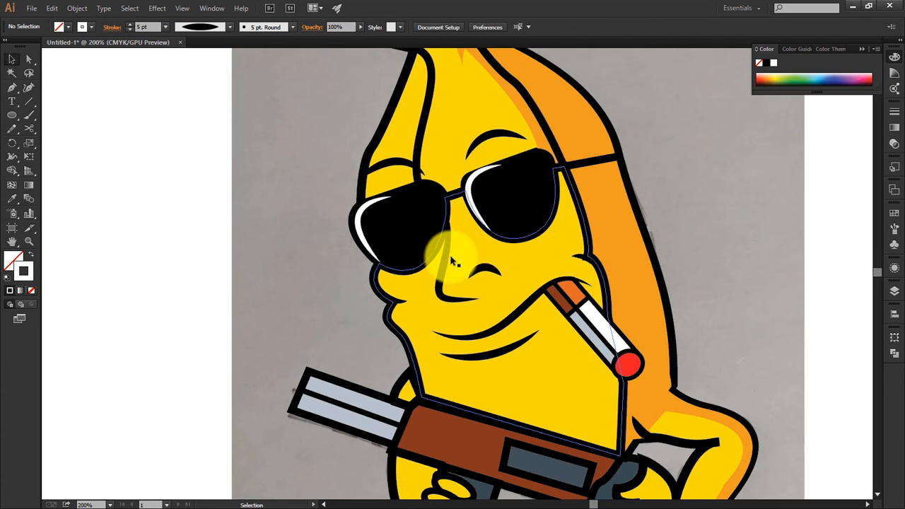
# Step: Duplicate the nose line slightly to the side as a white highlight and bring the black nose line to the front
pyautogui.moveTo(448, 257); pyautogui.dragTo(458, 256)
pyautogui.click(91, 27)
pyautogui.click(23, 47)
pyautogui.scroll(-2, 152, 27)
pyautogui.rightClick(440, 289)
pyautogui.moveTo(471, 449)
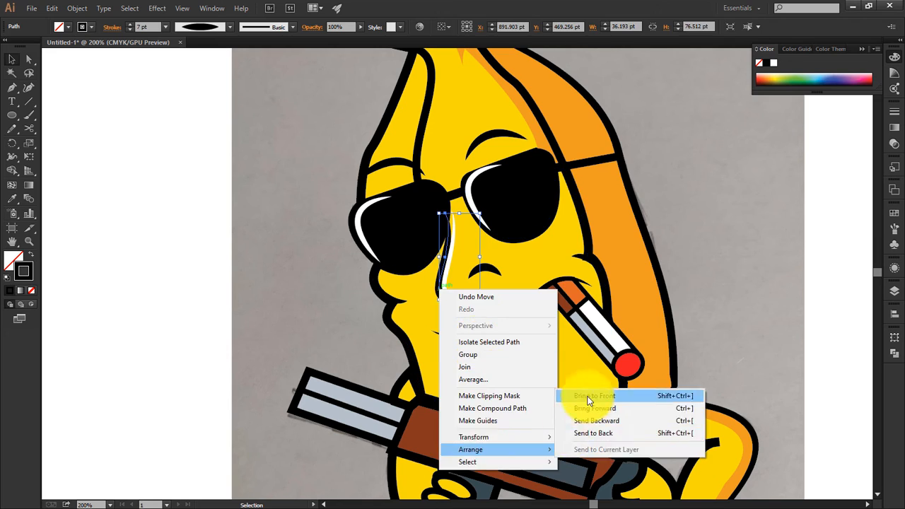
pyautogui.click(587, 397)
# Step: Nudge the white highlight against the nose line and pull its upper anchor towards the left sunglass lens
pyautogui.hotkey('ctrl', '+')
pyautogui.hotkey('ctrl', '+')
pyautogui.hotkey('ctrl', '+')
pyautogui.press('Left')
pyautogui.press('Down')
pyautogui.click(28, 60)
pyautogui.moveTo(540, 341); pyautogui.dragTo(526, 345)
pyautogui.scroll(3, 500, 326)
pyautogui.moveTo(443, 177); pyautogui.dragTo(409, 198)
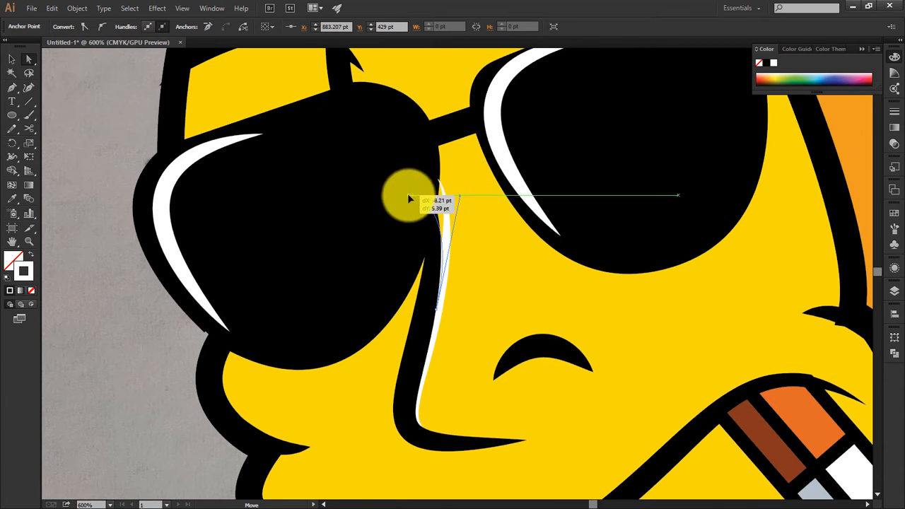
pyautogui.moveTo(348, 493); pyautogui.dragTo(352, 400)
pyautogui.press('p')
pyautogui.click(234, 260)
pyautogui.moveTo(236, 320); pyautogui.dragTo(222, 303)
pyautogui.moveTo(299, 336); pyautogui.dragTo(414, 364)
pyautogui.press('v')
pyautogui.press('Delete')
# Step: Draw white highlight strokes inside the cheek and jaw outline, giving the cheek highlight a 4 pt stroke with a tapered profile
pyautogui.moveTo(285, 347); pyautogui.dragTo(270, 229)
pyautogui.press('p')
pyautogui.click(263, 224)
pyautogui.moveTo(259, 285); pyautogui.dragTo(295, 315)
pyautogui.moveTo(322, 402); pyautogui.dragTo(293, 270)
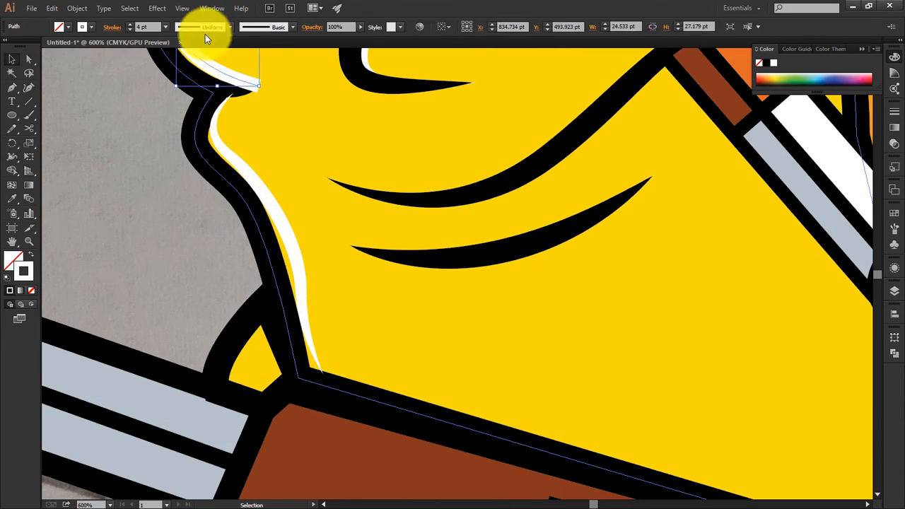
pyautogui.click(205, 29)
pyautogui.click(205, 51)
# Step: Nudge the white face highlight left and down so that it sits against the black outline
pyautogui.scroll(4, 205, 175)
pyautogui.click(218, 228)
pyautogui.press('Left')
pyautogui.press('Down')
pyautogui.rightClick(166, 179)
pyautogui.click(136, 268)
pyautogui.press('a')
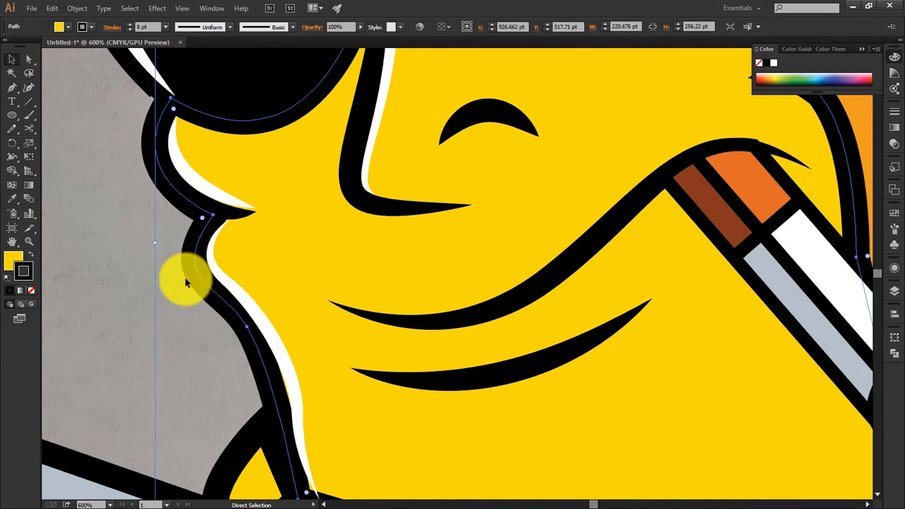
pyautogui.hotkey('ctrl', '-')
pyautogui.hotkey('ctrl', '-')
pyautogui.click(320, 330)
pyautogui.moveTo(318, 289); pyautogui.dragTo(233, 442)
# Step: Reduce the stroke weight of the white highlights on both sunglass lenses
pyautogui.hotkey('ctrl', '-')
pyautogui.moveTo(337, 339); pyautogui.dragTo(289, 339)
pyautogui.click(291, 270)
pyautogui.keyDown('shift'); pyautogui.click(401, 244); pyautogui.keyUp('shift')
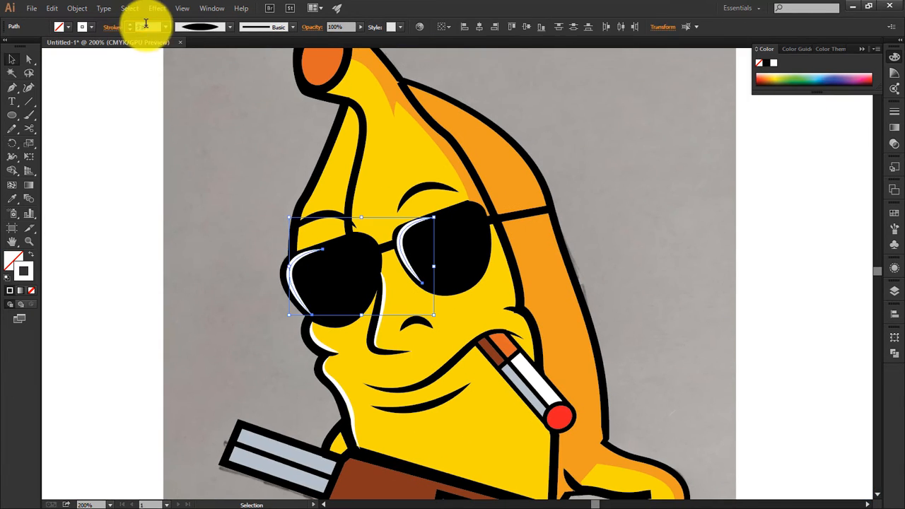
pyautogui.click(249, 245)
pyautogui.click(403, 245)
pyautogui.click(316, 285)
pyautogui.click(622, 234)
# Step: Reshape the end of the near arm's shadow around the hand's lowest finger by moving its anchor points
pyautogui.moveTo(535, 288); pyautogui.dragTo(399, 75)
pyautogui.click(456, 402)
pyautogui.hotkey('ctrl', '+')
pyautogui.hotkey('ctrl', '+')
pyautogui.press('a')
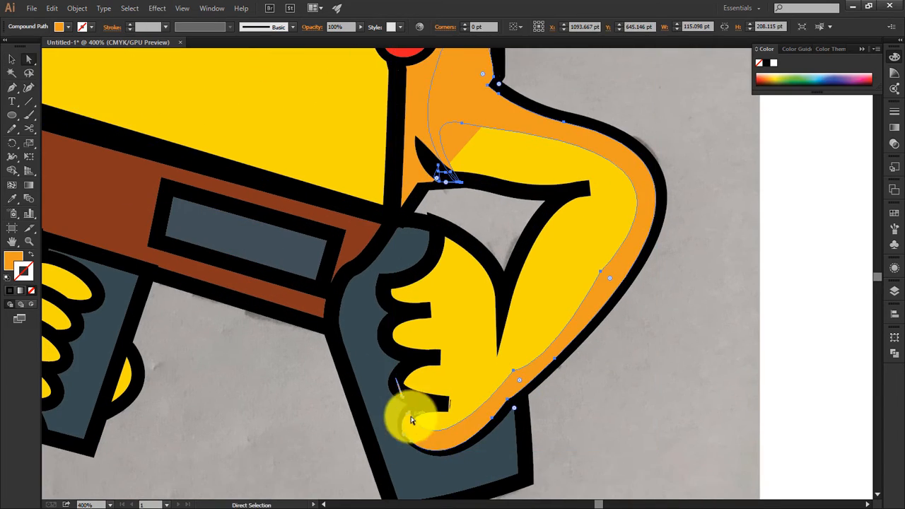
pyautogui.click(429, 420)
pyautogui.moveTo(413, 436); pyautogui.dragTo(412, 433)
pyautogui.hotkey('ctrl', 'z')
# Step: Move the shadow's pointed anchor beside the lowest finger down to tidy the hand shadow's edge
pyautogui.press('v')
pyautogui.click(433, 463)
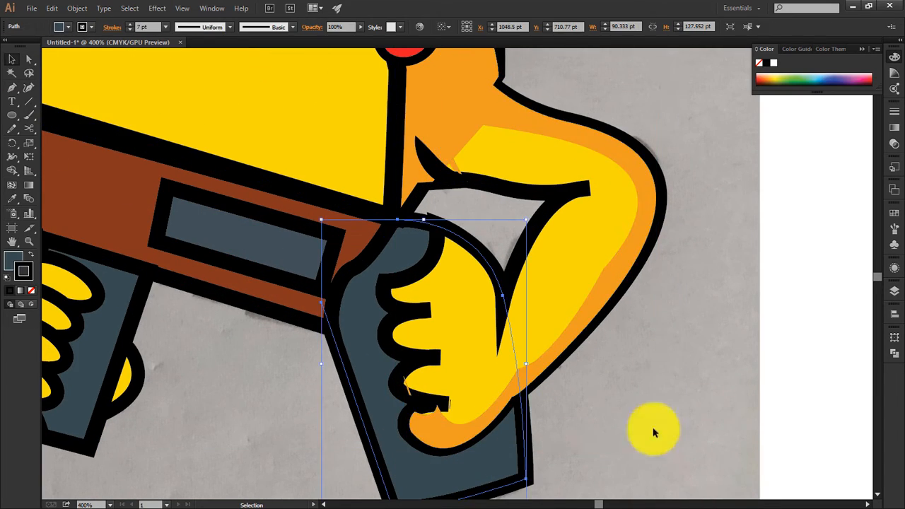
pyautogui.moveTo(652, 430); pyautogui.dragTo(655, 454)
pyautogui.rightClick(411, 302)
pyautogui.click(452, 369)
pyautogui.click(637, 337)
pyautogui.click(463, 460)
pyautogui.click(29, 60)
pyautogui.click(441, 429)
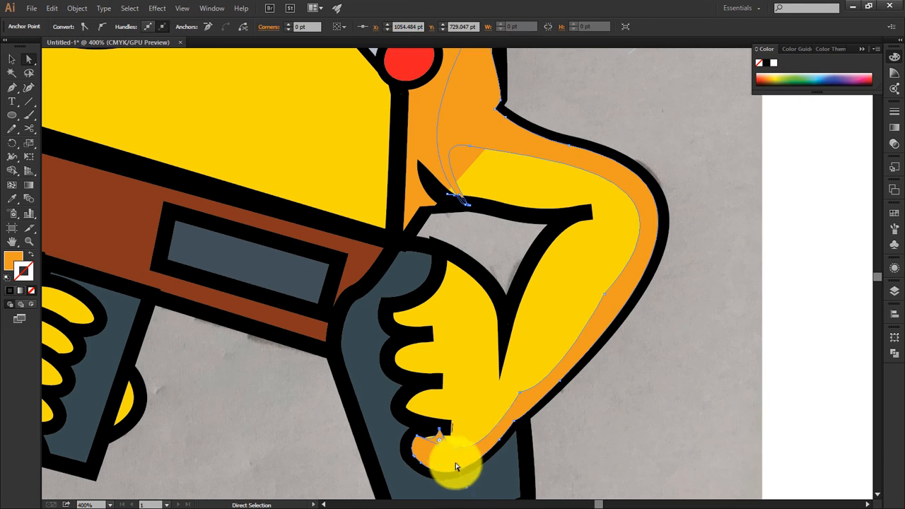
pyautogui.moveTo(440, 430); pyautogui.dragTo(442, 439)
pyautogui.click(646, 334)
pyautogui.moveTo(645, 333); pyautogui.dragTo(671, 224)
pyautogui.hotkey('ctrl', '0')
pyautogui.press('v')
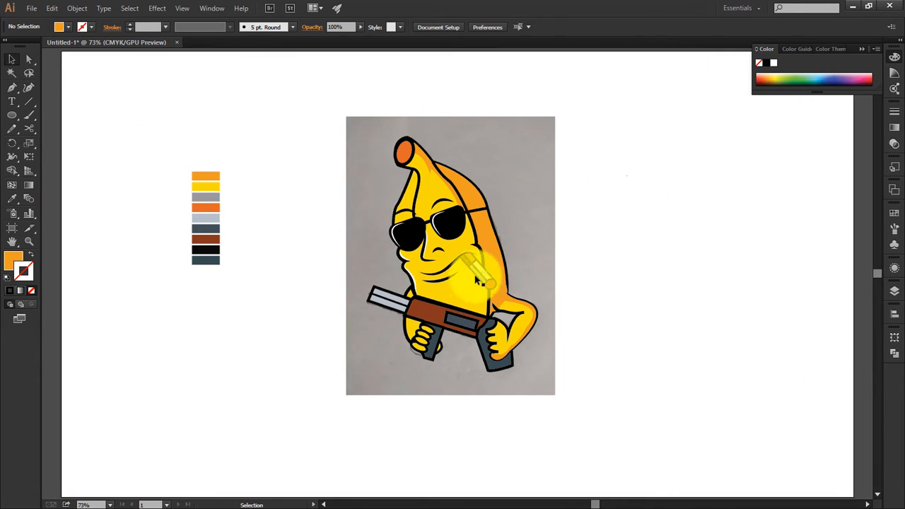
pyautogui.hotkey('ctrl', '+')
pyautogui.hotkey('ctrl', '+')
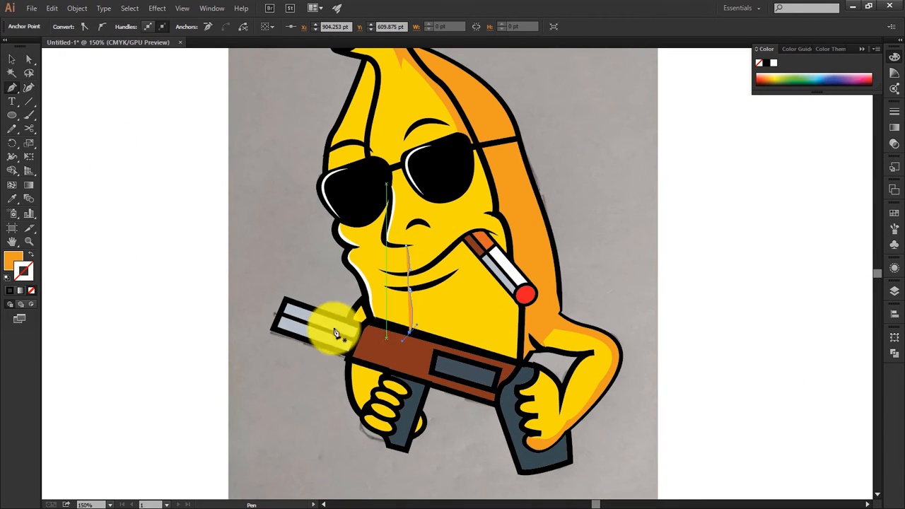
pyautogui.click(30, 253)
pyautogui.press('v')
pyautogui.click(412, 319)
pyautogui.press('i')
pyautogui.click(508, 237)
pyautogui.press('v')
pyautogui.click(185, 29)
pyautogui.click(452, 329)
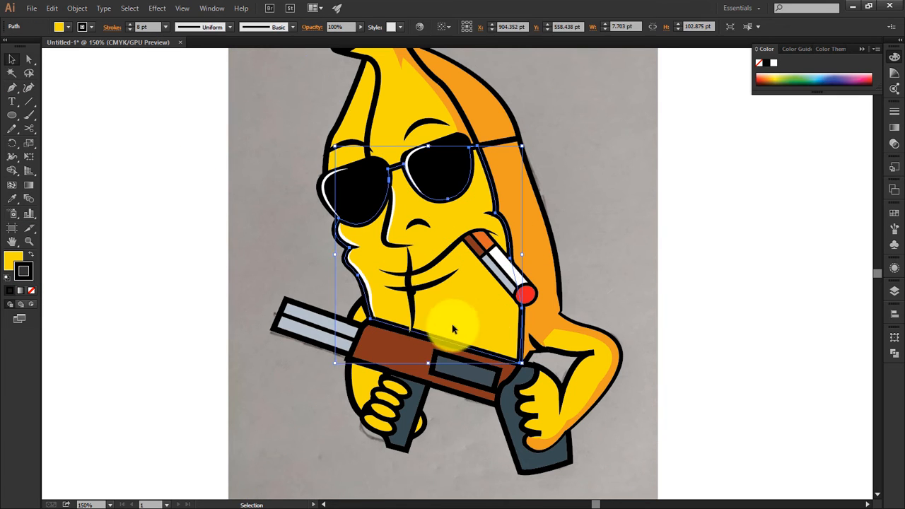
pyautogui.click(407, 298)
pyautogui.press('Delete')
# Step: Hide the yellow face shape and the jaw highlight to expose the sketch's lines underneath
pyautogui.hotkey('ctrl', '+')
pyautogui.hotkey('ctrl', '+')
pyautogui.click(261, 273)
pyautogui.hotkey('ctrl', '2')
pyautogui.moveTo(215, 276); pyautogui.dragTo(318, 317)
pyautogui.hotkey('ctrl', '3')
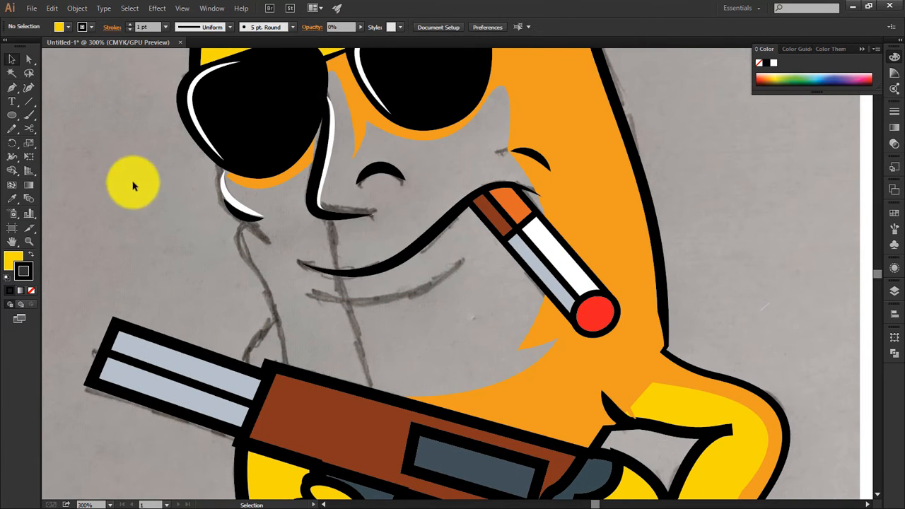
# Step: Trace the sketch's crease from the nose down to the gun as an open path with no fill and a black 6 pt stroke
pyautogui.press('p')
pyautogui.click(327, 214)
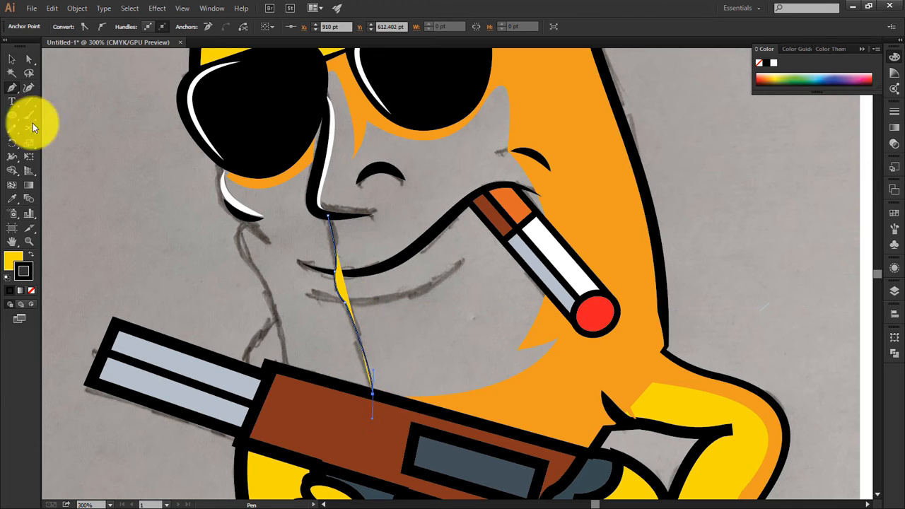
pyautogui.click(18, 256)
pyautogui.click(31, 290)
pyautogui.press('v')
pyautogui.click(371, 354)
pyautogui.click(365, 356)
pyautogui.scroll(5, 151, 28)
pyautogui.click(176, 186)
# Step: Show and unlock all the artwork, and delete the sketch photo behind the character
pyautogui.hotkey('ctrl', '0')
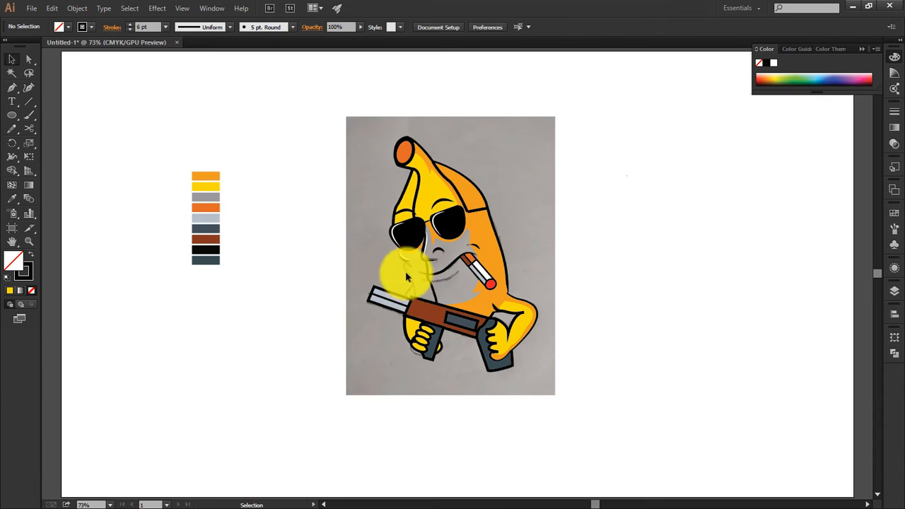
pyautogui.moveTo(406, 43); pyautogui.dragTo(478, 39)
pyautogui.click(614, 304)
pyautogui.hotkey('ctrl', 'alt', '2')
pyautogui.press('Delete')
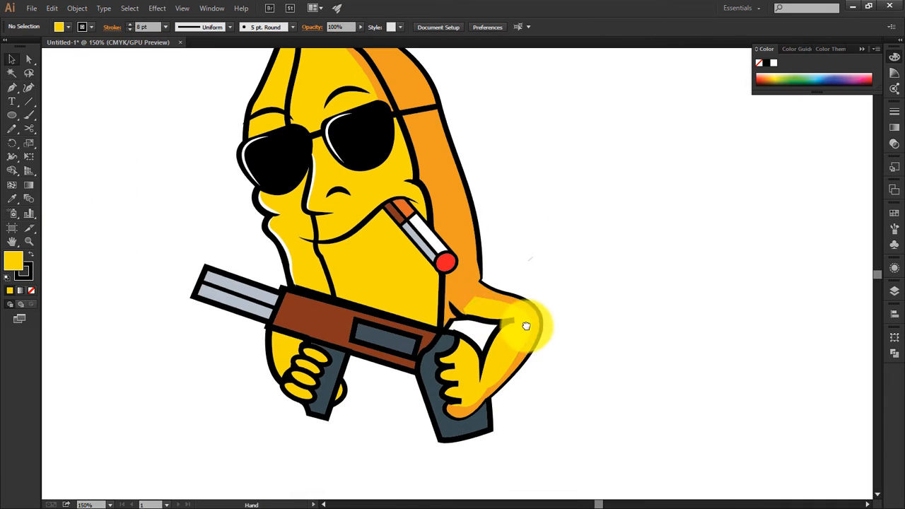
# Step: Draw a closed patch over the gap inside the near arm, send it to the back and fill it yellow with no stroke
pyautogui.press('p')
pyautogui.click(468, 286)
pyautogui.click(446, 291)
pyautogui.click(443, 341)
pyautogui.rightClick(476, 314)
pyautogui.click(629, 454)
pyautogui.click(29, 271)
pyautogui.click(31, 290)
pyautogui.click(585, 350)
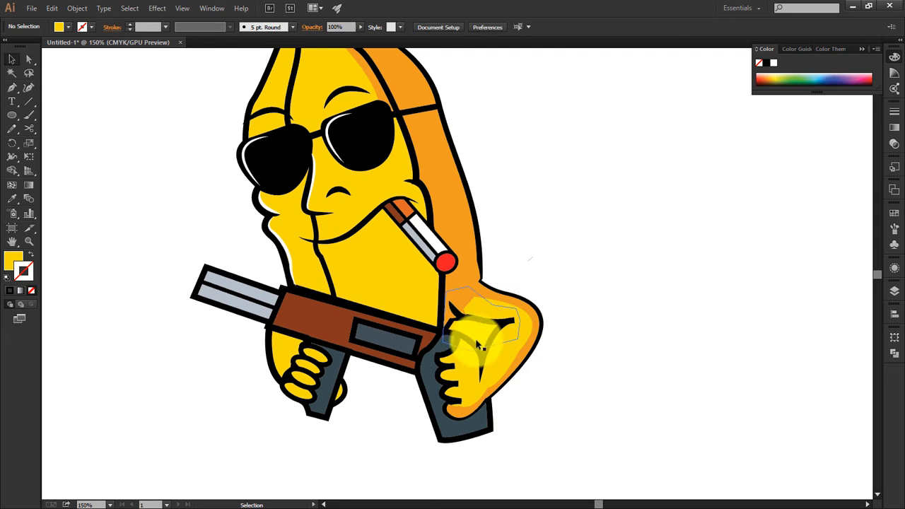
# Step: Try rearranging the stacking order of the near arm's shapes around the yellow patch, and undo the last changes
pyautogui.moveTo(569, 305)
pyautogui.mouseDown()
pyautogui.moveTo(697, 392)
pyautogui.moveTo(662, 328)
pyautogui.mouseUp()
pyautogui.click(535, 347)
pyautogui.click(571, 358)
pyautogui.rightClick(556, 400)
pyautogui.moveTo(540, 349); pyautogui.dragTo(336, 310)
pyautogui.click(717, 418)
pyautogui.click(554, 400)
pyautogui.rightClick(561, 400)
pyautogui.click(595, 350)
pyautogui.rightClick(559, 399)
pyautogui.click(707, 417)
pyautogui.click(555, 403)
pyautogui.hotkey('ctrl', 'z')
pyautogui.hotkey('ctrl', 'z')
# Step: Merge the yellow patch inside the near arm with the adjoining arm areas using the Shape Builder
pyautogui.click(712, 318)
pyautogui.moveTo(711, 318); pyautogui.dragTo(772, 325)
pyautogui.click(657, 385)
pyautogui.keyDown('shift'); pyautogui.click(663, 416); pyautogui.keyUp('shift')
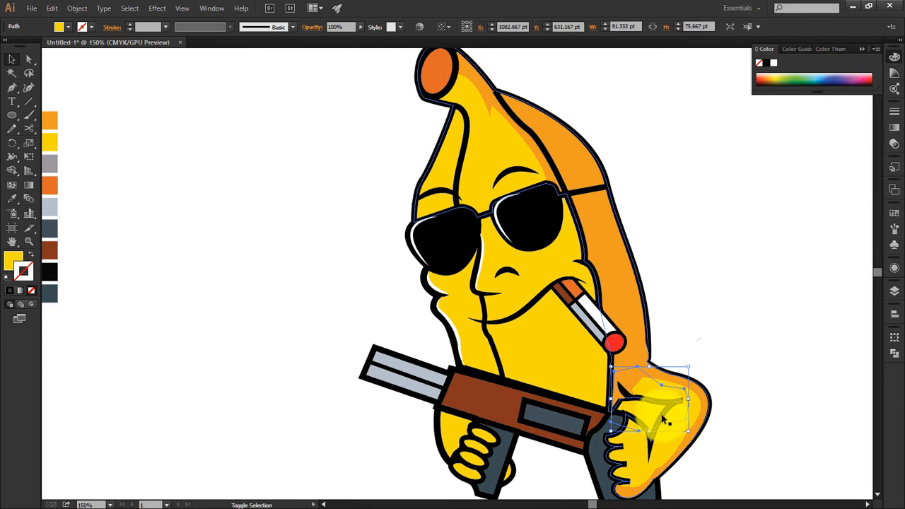
pyautogui.click(14, 170)
pyautogui.moveTo(655, 413); pyautogui.dragTo(620, 402)
pyautogui.click(12, 59)
pyautogui.click(715, 295)
pyautogui.moveTo(304, 185); pyautogui.dragTo(215, 217)
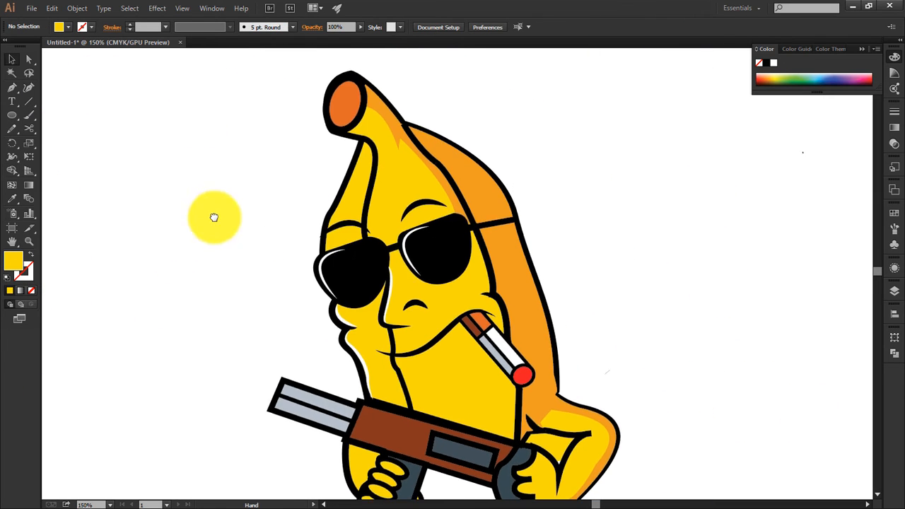
pyautogui.moveTo(346, 320); pyautogui.dragTo(330, 260)
pyautogui.rightClick(420, 298)
pyautogui.click(414, 303)
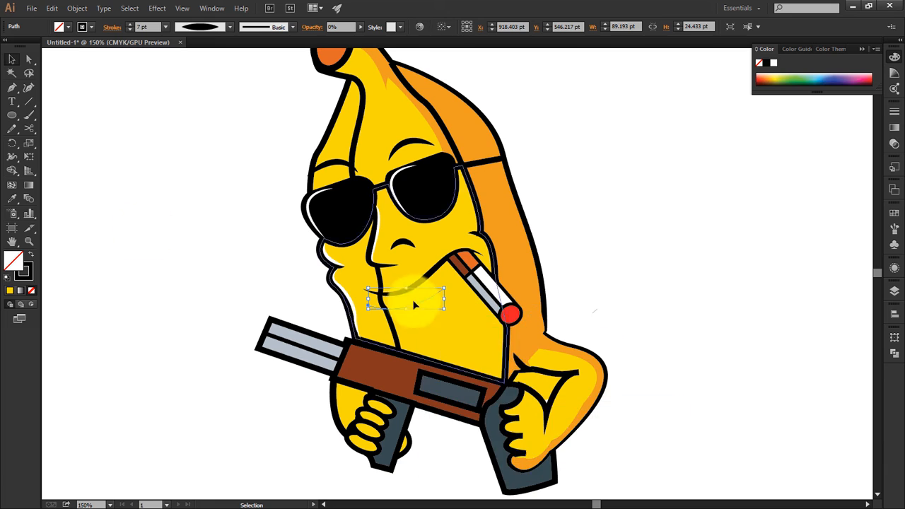
pyautogui.click(229, 27)
pyautogui.click(195, 59)
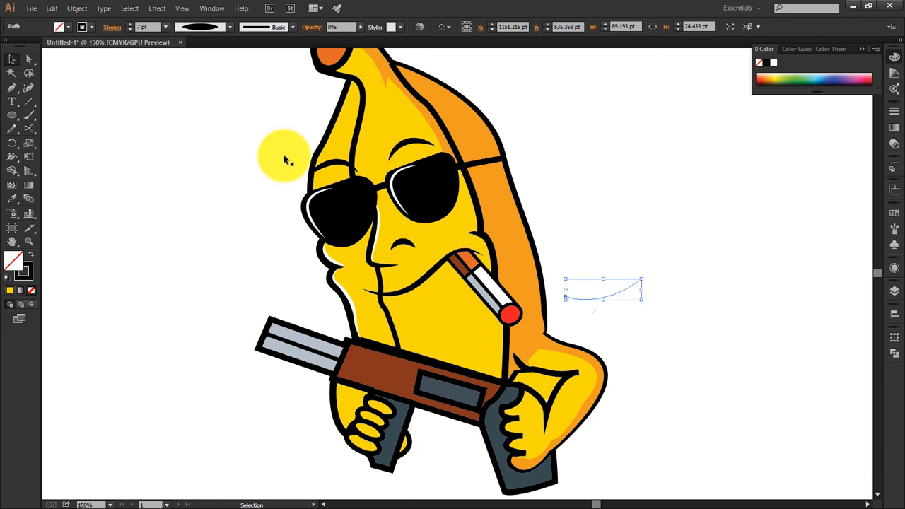
pyautogui.press('p')
pyautogui.moveTo(367, 304); pyautogui.dragTo(405, 320)
pyautogui.press('Delete')
# Step: Draw a curved chin line just below the mouth as an open path with a tapered black 7 pt stroke and 100% opacity
pyautogui.click(12, 88)
pyautogui.click(156, 295)
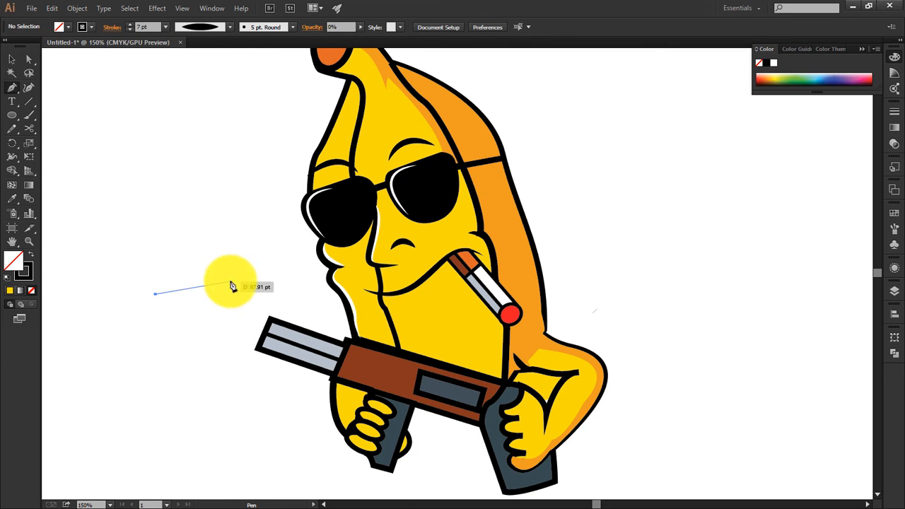
pyautogui.moveTo(229, 282); pyautogui.dragTo(268, 258)
pyautogui.moveTo(198, 262)
pyautogui.mouseDown()
pyautogui.moveTo(214, 311)
pyautogui.moveTo(417, 312)
pyautogui.mouseUp()
pyautogui.click(230, 27)
pyautogui.click(200, 61)
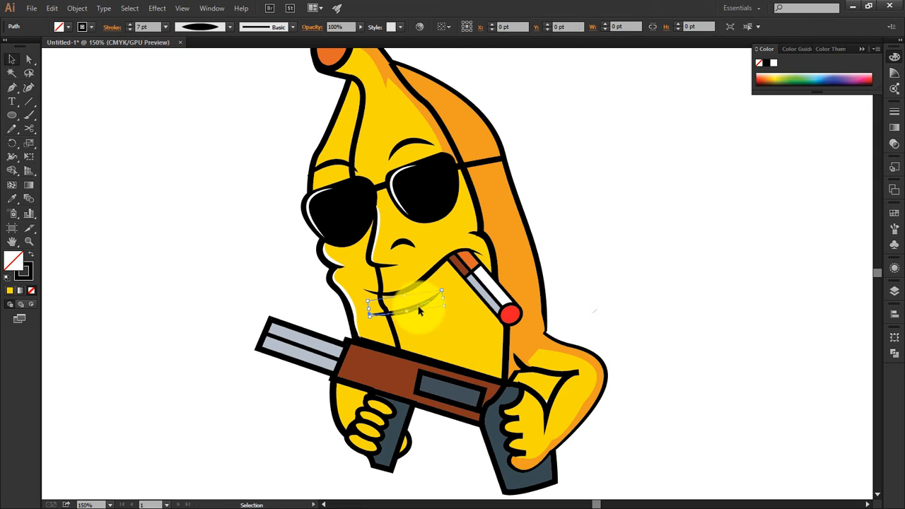
pyautogui.click(617, 255)
# Step: Copy the nostril arc slightly downward, give the copy a white stroke, and bring the black arc to the front
pyautogui.hotkey('ctrl', '-')
pyautogui.hotkey('ctrl', '+')
pyautogui.hotkey('ctrl', '+')
pyautogui.moveTo(391, 232); pyautogui.dragTo(392, 241)
pyautogui.click(92, 27)
pyautogui.click(26, 44)
pyautogui.rightClick(393, 232)
pyautogui.click(548, 391)
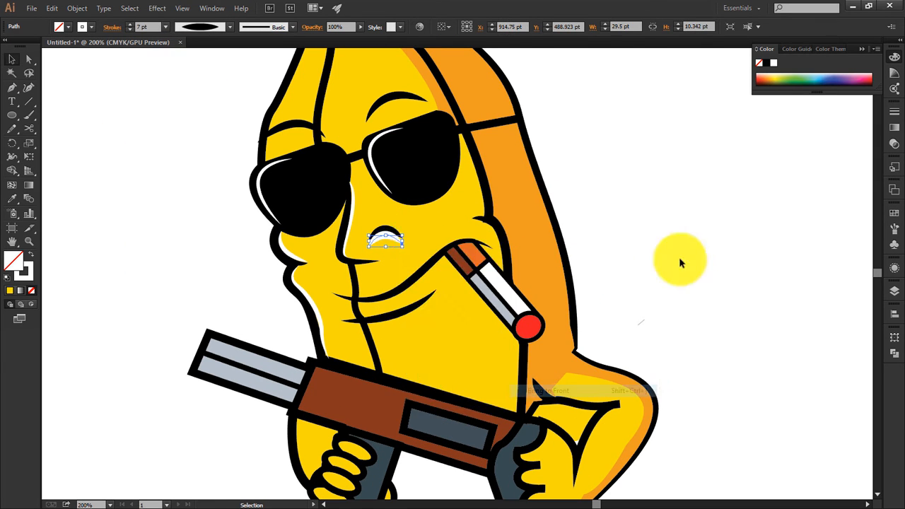
pyautogui.click(680, 259)
pyautogui.rightClick(384, 226)
pyautogui.click(548, 386)
pyautogui.click(607, 343)
# Step: Give a copy of the mouth line a tapered brown 6 pt stroke and nudge it up behind the black line
pyautogui.click(389, 238)
pyautogui.press('a')
pyautogui.click(402, 282)
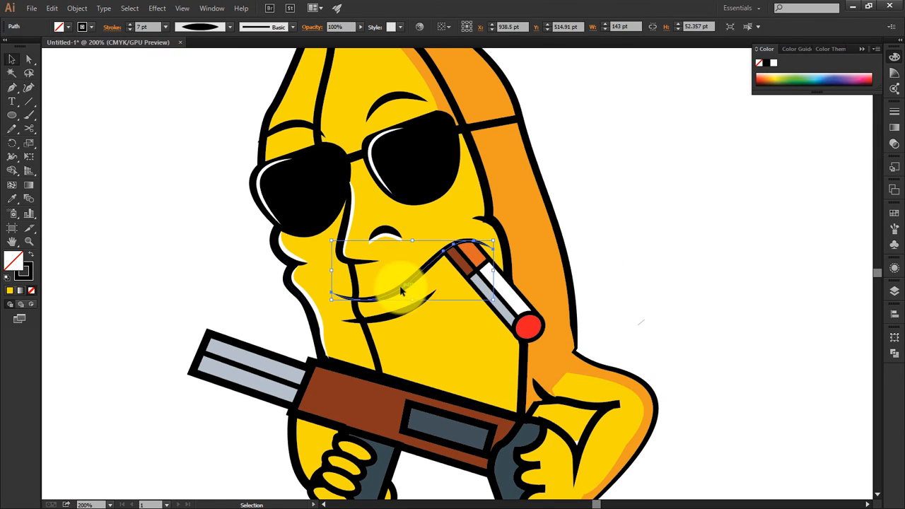
pyautogui.hotkey('ctrl', '-')
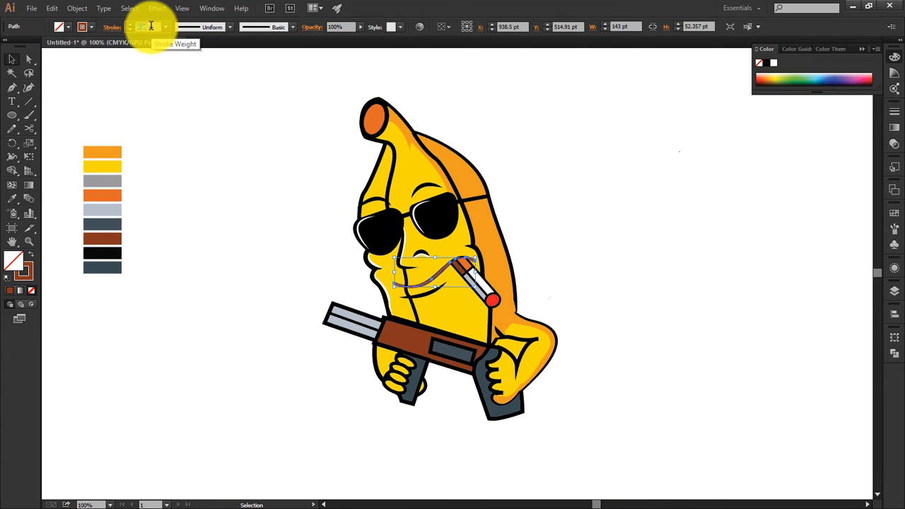
pyautogui.write('6')
pyautogui.click(230, 27)
pyautogui.click(205, 60)
pyautogui.hotkey('ctrl', '+')
pyautogui.hotkey('ctrl', '+')
pyautogui.hotkey('ctrl', '+')
pyautogui.press('Up')
pyautogui.press('Up')
pyautogui.press('Up')
pyautogui.press('Left')
pyautogui.rightClick(391, 287)
pyautogui.click(547, 448)
pyautogui.click(392, 272)
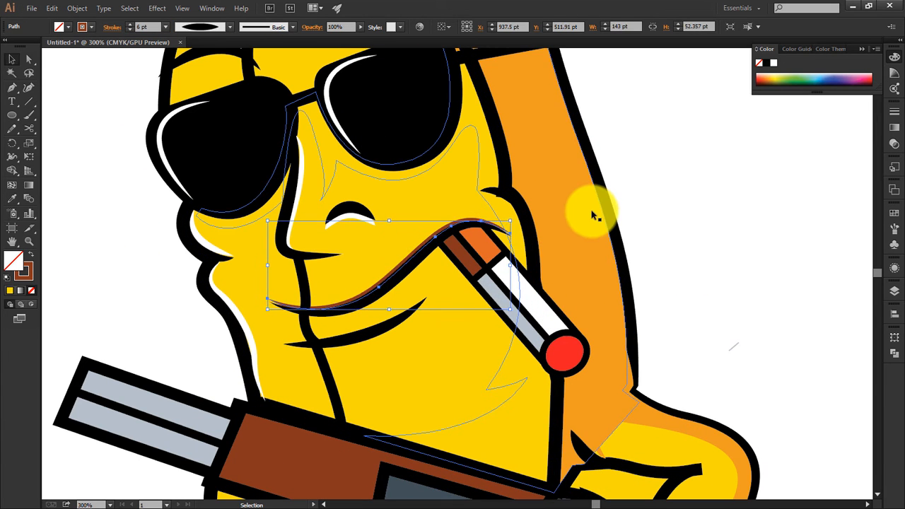
pyautogui.hotkey('ctrl', 'shift', 'a')
# Step: Try a copy of the chin line with a tapered orange 6 pt stroke as a shadow beneath it, and delete the copy
pyautogui.moveTo(375, 336); pyautogui.dragTo(371, 344)
pyautogui.hotkey('ctrl', '-')
pyautogui.press('i')
pyautogui.click(30, 253)
pyautogui.click(230, 27)
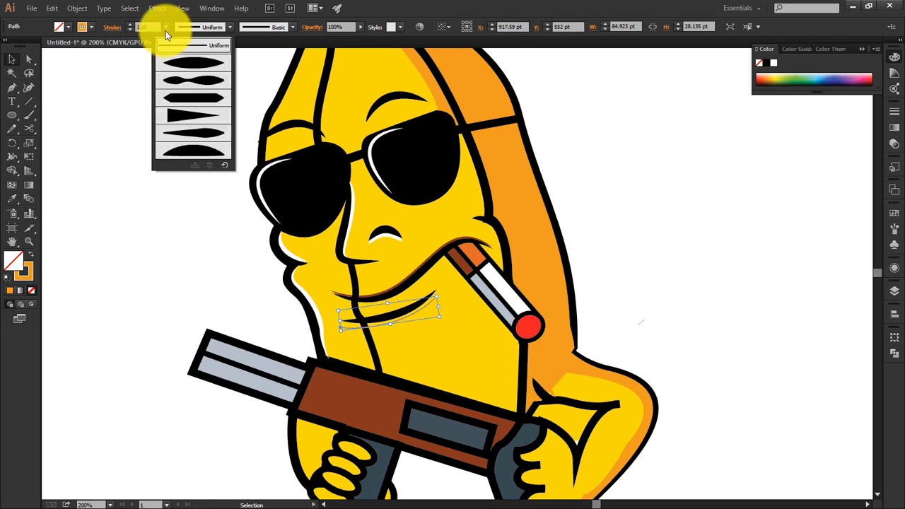
pyautogui.click(201, 59)
pyautogui.click(150, 26)
pyautogui.write('6')
pyautogui.rightClick(373, 314)
pyautogui.click(537, 425)
pyautogui.hotkey('ctrl', '+')
pyautogui.hotkey('ctrl', '+')
pyautogui.press('Delete')
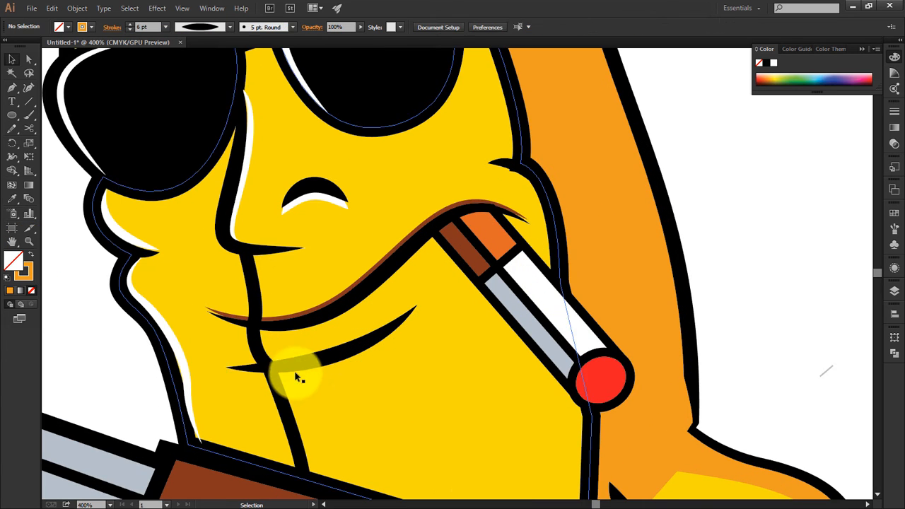
# Step: Draw the far shoulder behind the jaw and gun, about 24 by 31 pt, filled yellow with a black 8 pt stroke
pyautogui.click(302, 366)
pyautogui.click(111, 351)
pyautogui.press('p')
pyautogui.click(418, 307)
pyautogui.press('v')
pyautogui.click(159, 400)
pyautogui.hotkey('ctrl', '1')
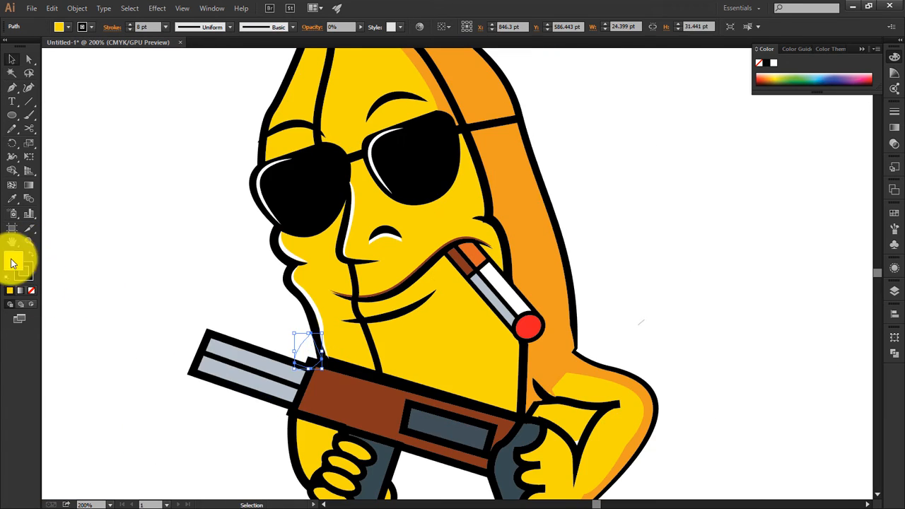
pyautogui.click(504, 178)
# Step: Draw a closed crescent under the chin line, fill it with the orange shade without stroke, and place it behind the black line
pyautogui.hotkey('ctrl', '+')
pyautogui.hotkey('ctrl', '+')
pyautogui.hotkey('ctrl', '+')
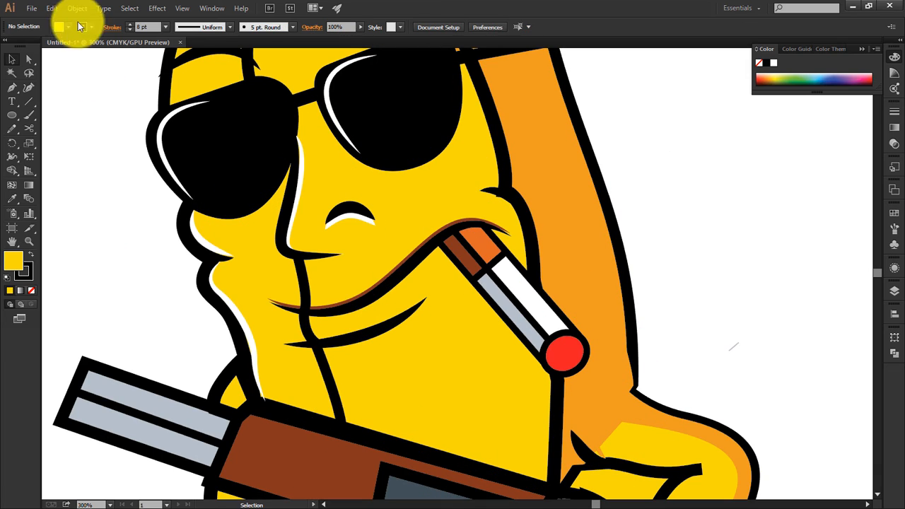
pyautogui.click(285, 345)
pyautogui.click(12, 59)
pyautogui.click(99, 210)
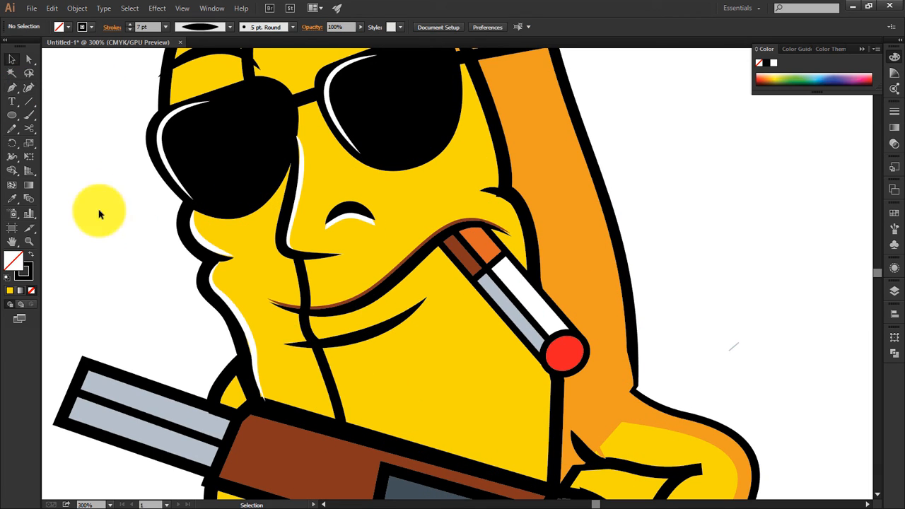
pyautogui.click(286, 346)
pyautogui.moveTo(394, 347)
pyautogui.mouseDown()
pyautogui.moveTo(471, 242)
pyautogui.moveTo(428, 303)
pyautogui.mouseUp()
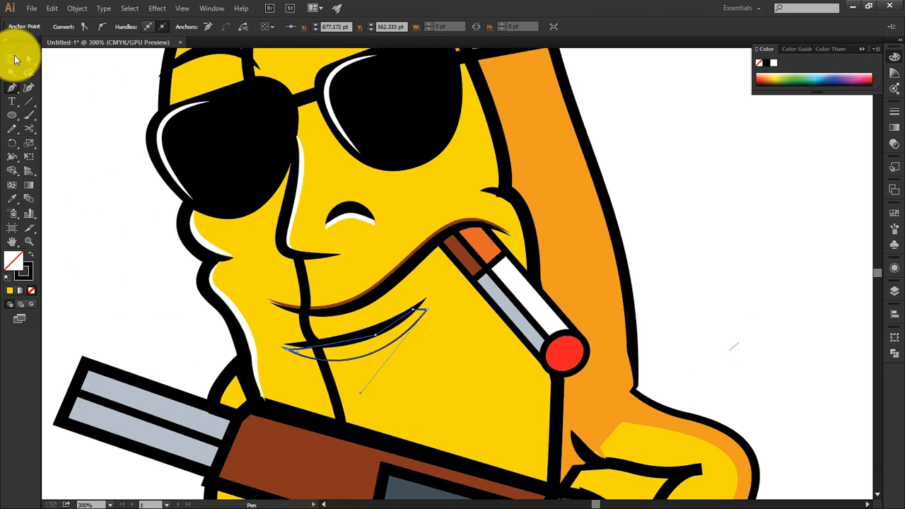
pyautogui.press('i')
pyautogui.click(588, 311)
pyautogui.click(16, 59)
pyautogui.rightClick(378, 325)
pyautogui.moveTo(424, 431)
pyautogui.click(533, 430)
# Step: Reshape the orange chin crescent by aligning its upper end with the black line's tip and adjusting its lower curve
pyautogui.click(29, 59)
pyautogui.moveTo(432, 308); pyautogui.dragTo(428, 302)
pyautogui.moveTo(373, 342); pyautogui.dragTo(379, 389)
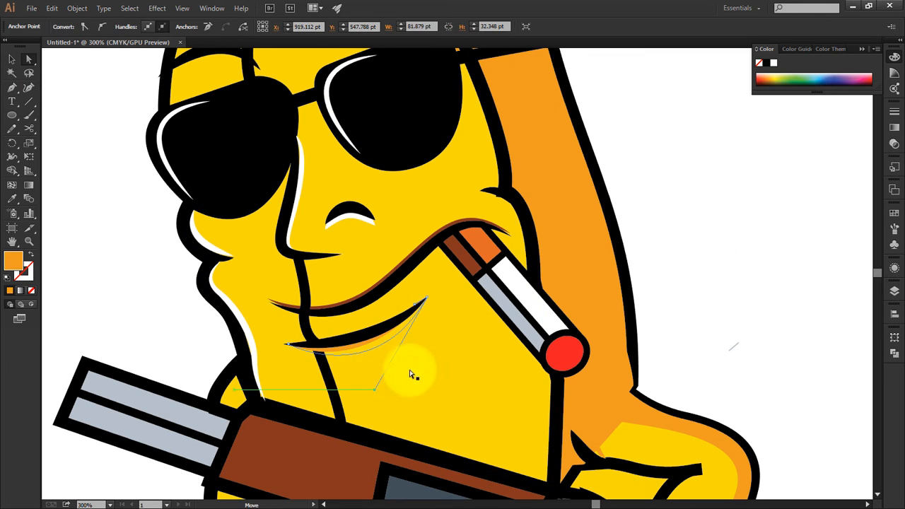
# Step: Recolour the brown mouth copy's stroke with the orange of the chin shadow and set its weight to 8 pt
pyautogui.click(379, 287)
pyautogui.press('i')
pyautogui.click(385, 340)
pyautogui.click(30, 254)
pyautogui.click(156, 26)
pyautogui.click(150, 28)
pyautogui.press('Up')
pyautogui.click(12, 60)
pyautogui.click(98, 141)
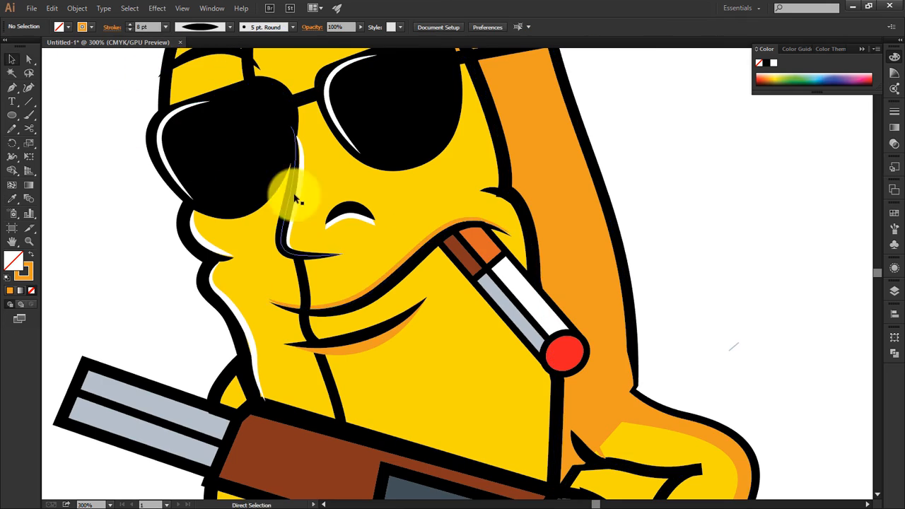
# Step: Try to split the orange shadow area off the yellow face with the Shape Builder and pull the piece away
pyautogui.hotkey('ctrl', '-')
pyautogui.hotkey('ctrl', '-')
pyautogui.hotkey('ctrl', '-')
pyautogui.click(481, 310)
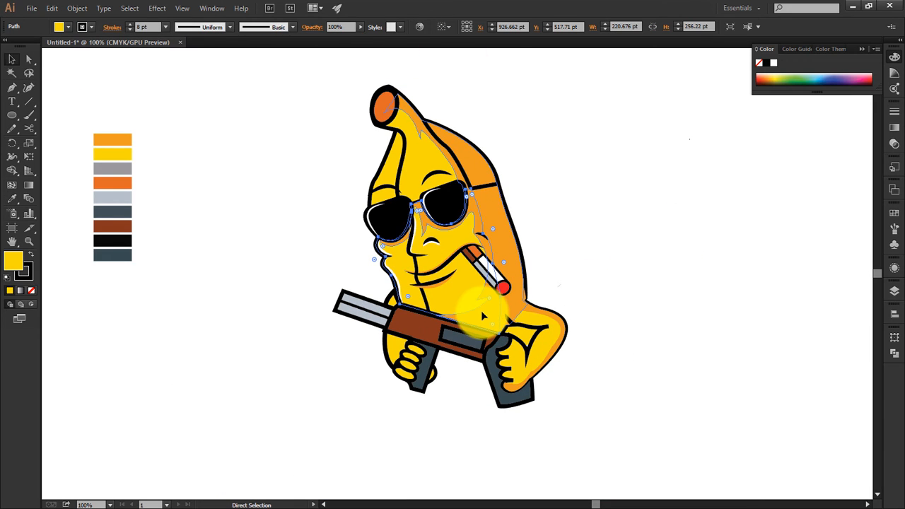
pyautogui.keyDown('shift'); pyautogui.click(408, 144); pyautogui.keyUp('shift')
pyautogui.click(13, 170)
pyautogui.click(473, 311)
pyautogui.hotkey('ctrl', 'shift', 'a')
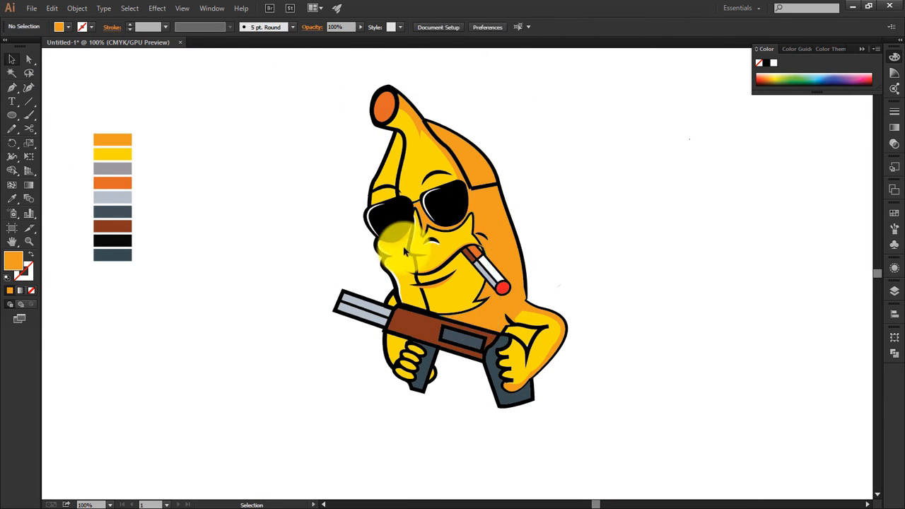
pyautogui.press('a')
pyautogui.click(474, 316)
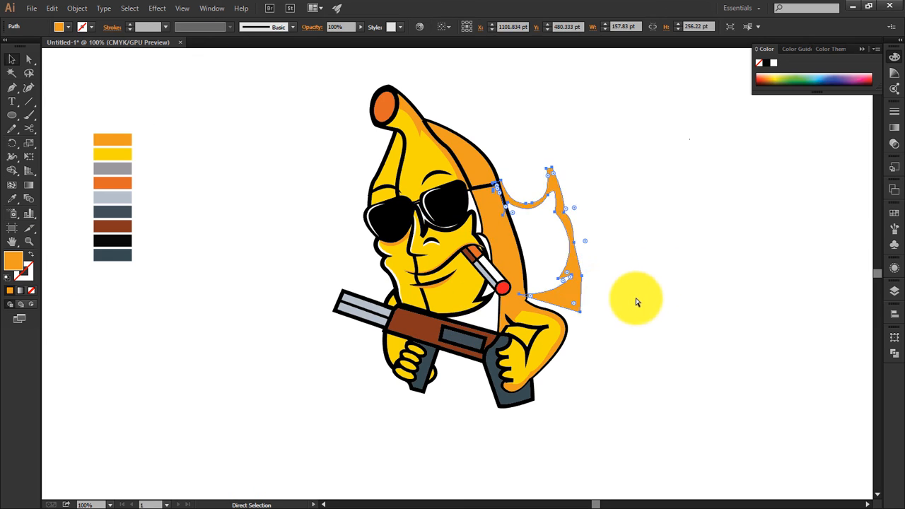
# Step: Make a crescent from two offset copies of the stalk's end oval and fill it yellow with no stroke
pyautogui.click(505, 144)
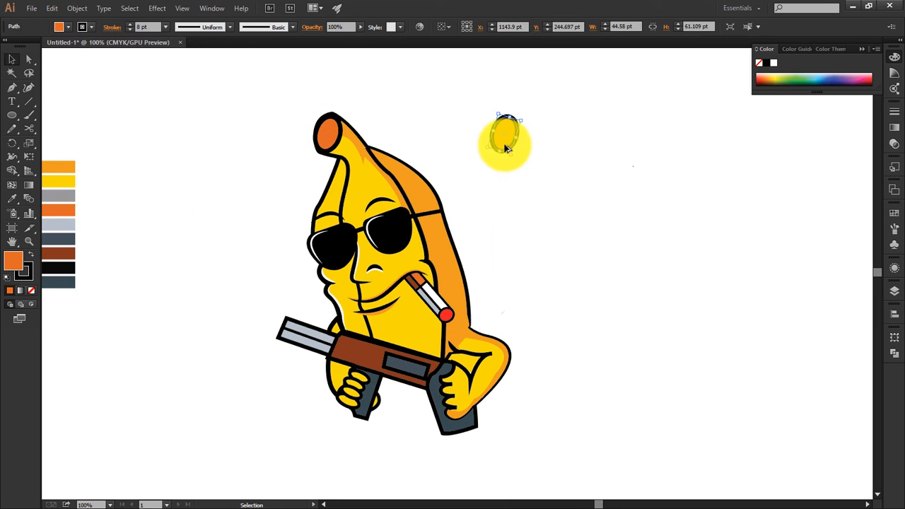
pyautogui.click(514, 154)
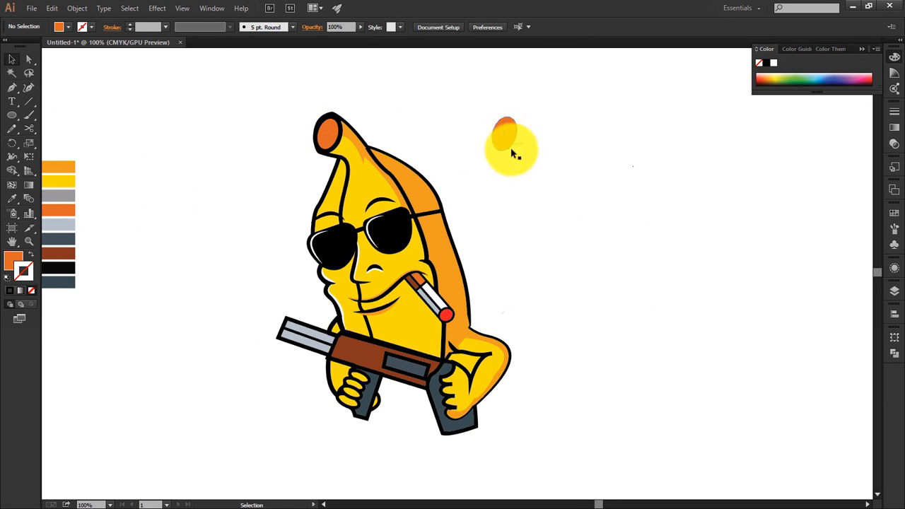
pyautogui.keyDown('alt'); pyautogui.moveTo(499, 134); pyautogui.dragTo(505, 138); pyautogui.keyUp('alt')
pyautogui.click(448, 155)
pyautogui.click(496, 131)
pyautogui.click(32, 290)
pyautogui.click(489, 149)
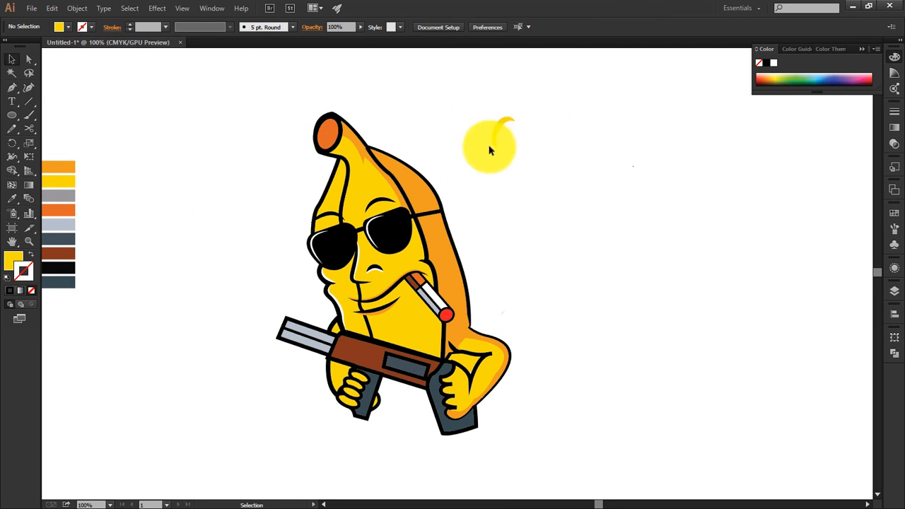
# Step: Move the yellow crescent into the stalk's end oval and resize it to fit the oval's upper-left inner edge
pyautogui.hotkey('ctrl', '=')
pyautogui.hotkey('ctrl', '=')
pyautogui.moveTo(247, 106); pyautogui.dragTo(433, 266)
pyautogui.click(375, 157)
pyautogui.click(402, 136)
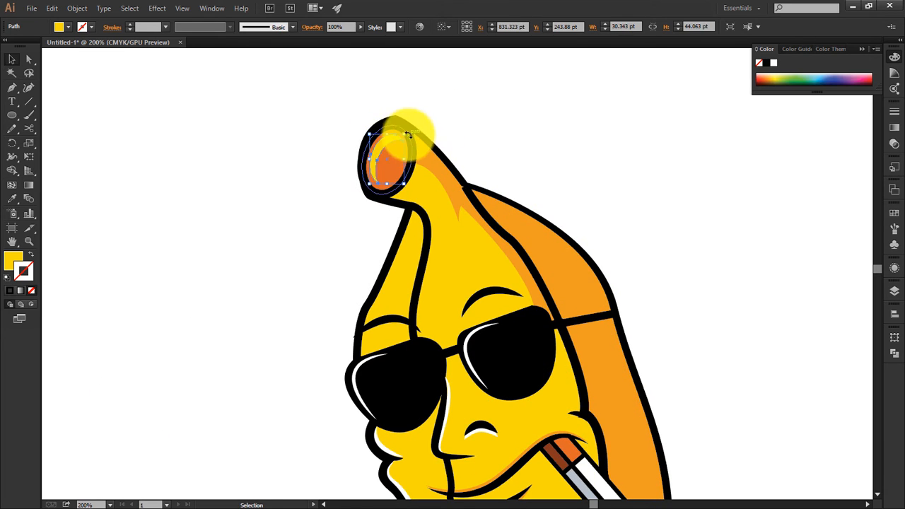
pyautogui.moveTo(369, 188); pyautogui.dragTo(364, 189)
pyautogui.click(514, 172)
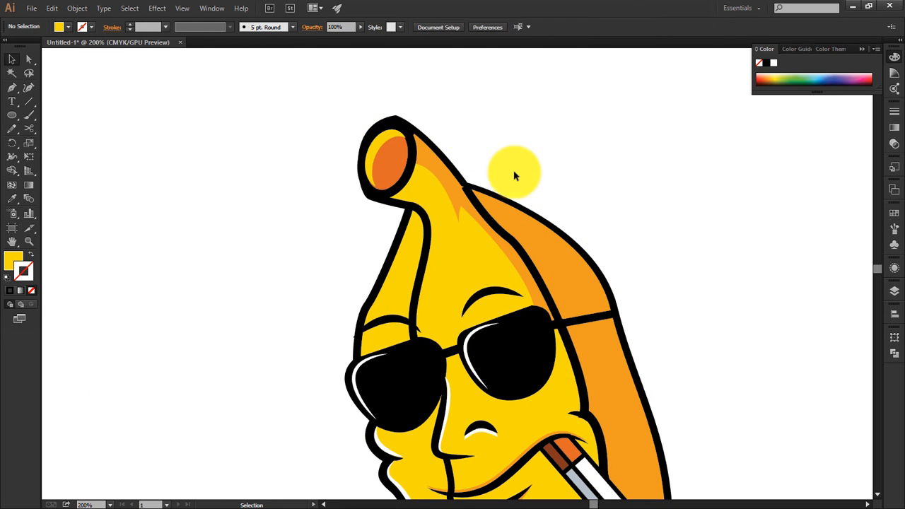
# Step: Draw a straight line about 90 pt wide along the lower gun barrel with no fill and a 60% grey 7 pt stroke
pyautogui.hotkey('ctrl', '0')
pyautogui.hotkey('ctrl', '=')
pyautogui.hotkey('ctrl', '=')
pyautogui.hotkey('ctrl', '=')
pyautogui.hotkey('ctrl', '=')
pyautogui.moveTo(464, 414); pyautogui.dragTo(624, 300)
pyautogui.press('p')
pyautogui.click(263, 257)
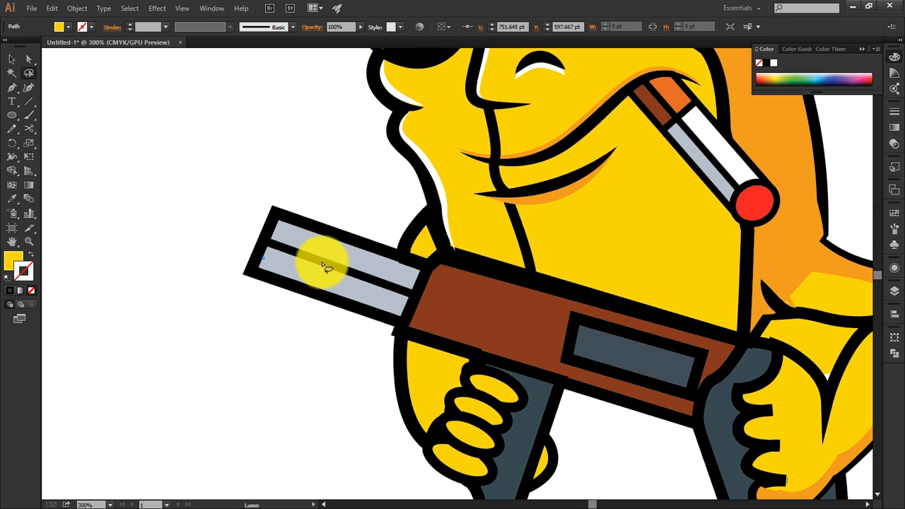
pyautogui.moveTo(328, 292); pyautogui.dragTo(324, 283)
pyautogui.click(91, 26)
pyautogui.click(45, 81)
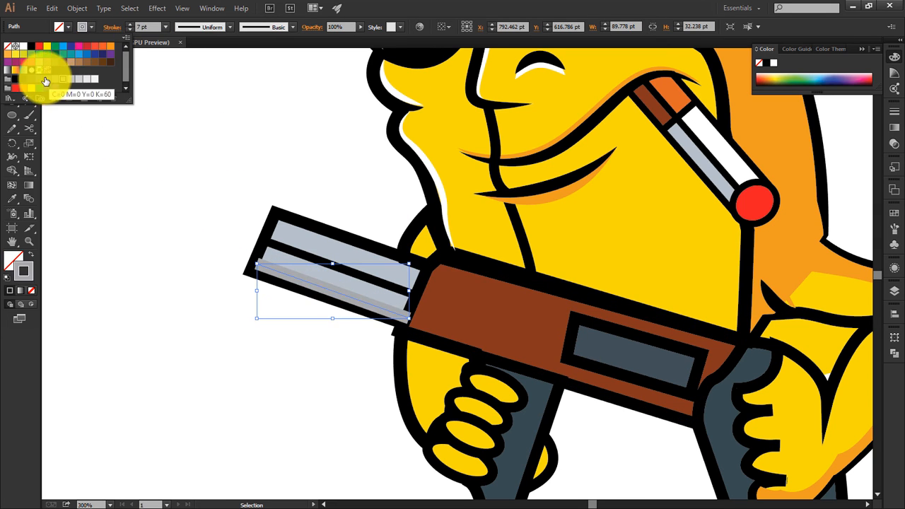
# Step: Shorten the grey barrel line to about 85 pt wide and shift it down against the lower barrel's outline
pyautogui.click(329, 300)
pyautogui.click(392, 307)
pyautogui.moveTo(409, 313); pyautogui.dragTo(401, 311)
pyautogui.click(355, 348)
pyautogui.hotkey('ctrl', '=')
pyautogui.hotkey('ctrl', '=')
pyautogui.moveTo(354, 347); pyautogui.dragTo(425, 351)
pyautogui.click(426, 351)
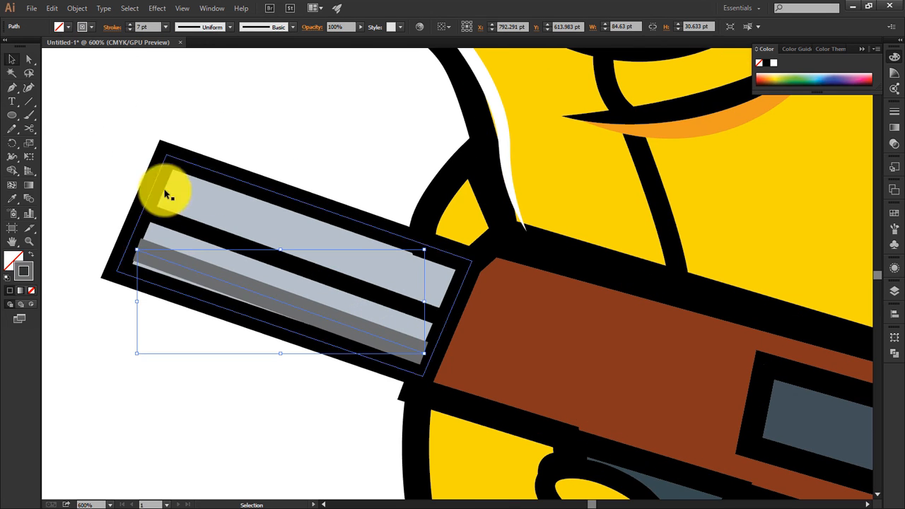
pyautogui.press('Down')
pyautogui.click(208, 271)
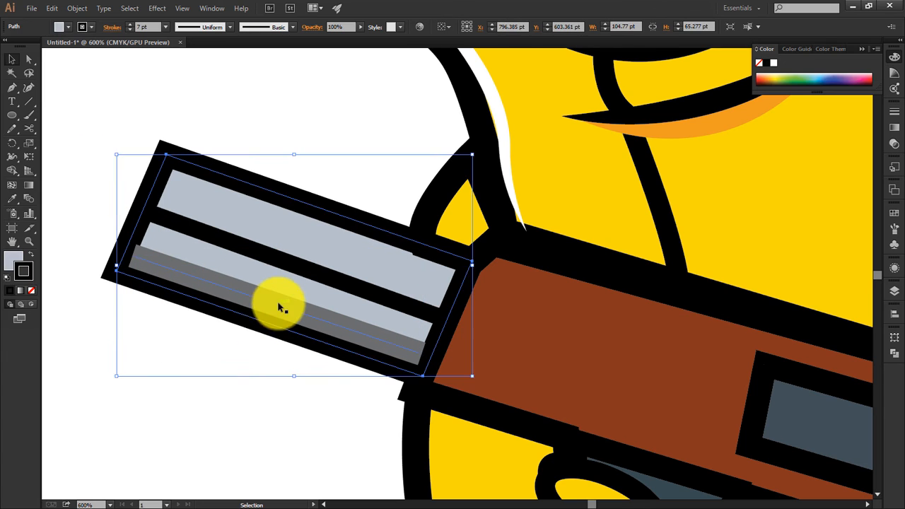
pyautogui.click(278, 306)
pyautogui.hotkey('shift', 'x')
pyautogui.click(91, 27)
pyautogui.click(30, 41)
pyautogui.click(177, 100)
pyautogui.hotkey('ctrl', 'z')
pyautogui.hotkey('ctrl', 'z')
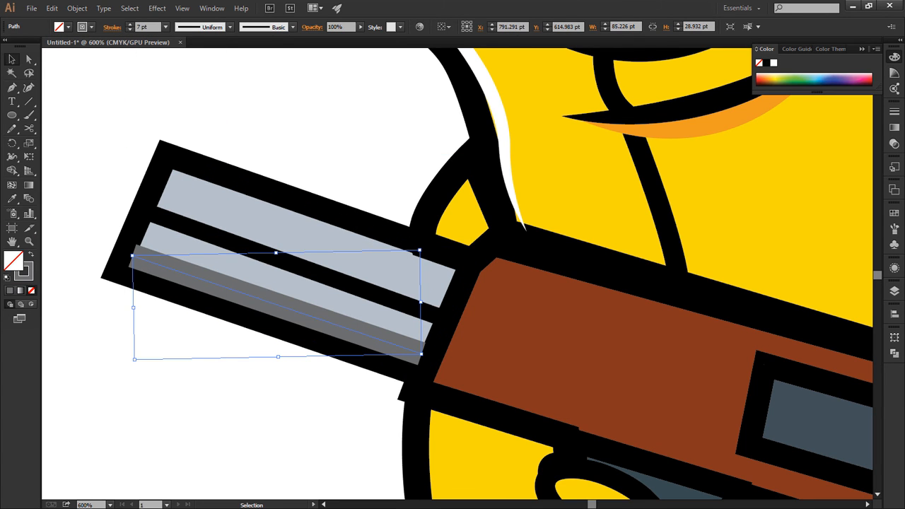
# Step: Outline the stroke of the grey line on the lower gun barrel to convert it into a filled shape
pyautogui.hotkey('alt', 'o')
pyautogui.press('p')
pyautogui.press('u')
pyautogui.scroll(2, 290, 345)
pyautogui.hscroll(-3, 251, 322)
pyautogui.scroll(-2, 251, 321)
# Step: Nudge and resize the grey shading shape so its ends fit inside the lower barrel's outline
pyautogui.press('Up')
pyautogui.press('Right')
pyautogui.moveTo(693, 450); pyautogui.dragTo(692, 458)
pyautogui.press('Right')
pyautogui.press('Down')
pyautogui.press('Down')
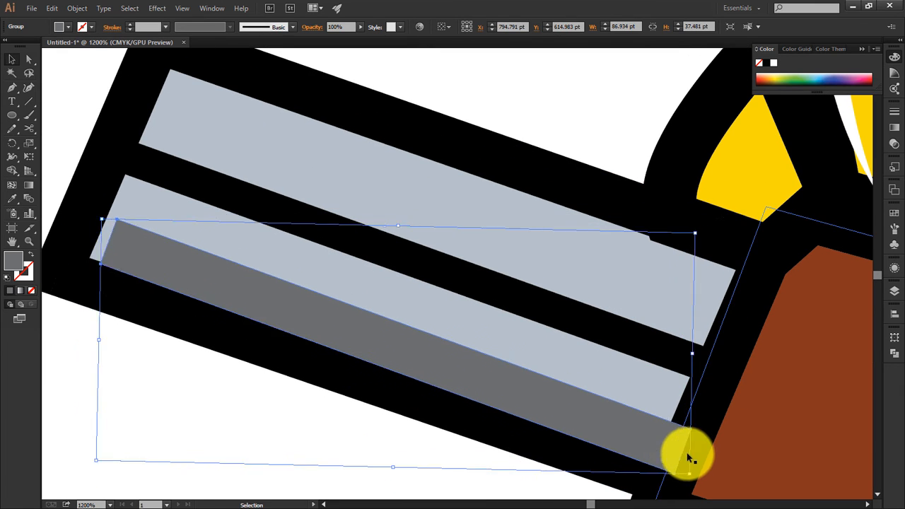
pyautogui.moveTo(234, 301); pyautogui.dragTo(224, 295)
pyautogui.moveTo(677, 468); pyautogui.dragTo(670, 461)
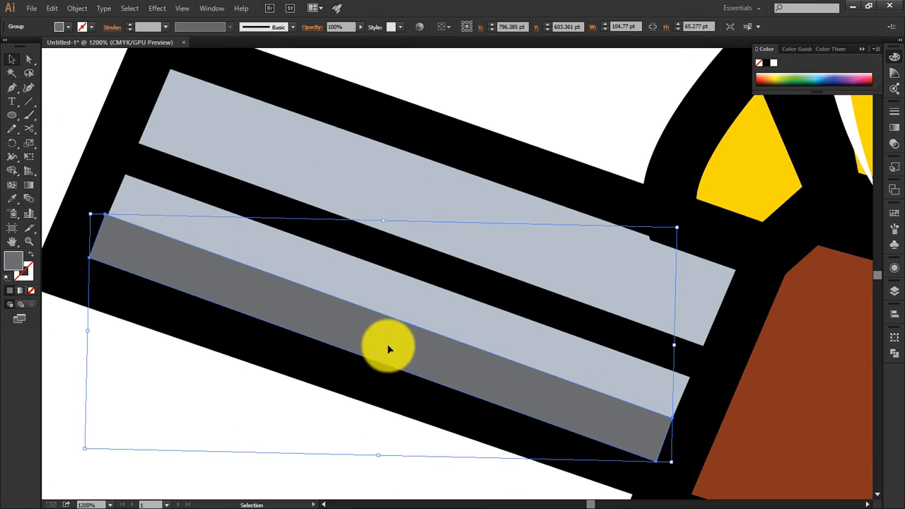
# Step: Duplicate the grey shading shape onto the lower half of the upper gun barrel
pyautogui.moveTo(388, 346); pyautogui.dragTo(421, 232)
pyautogui.scroll(-6, 308, 332)
pyautogui.click(113, 226)
# Step: Draw a thin strip about 178 pt wide along the gun body's upper edge and fill it with the palette's yellow
pyautogui.click(278, 380)
pyautogui.click(576, 461)
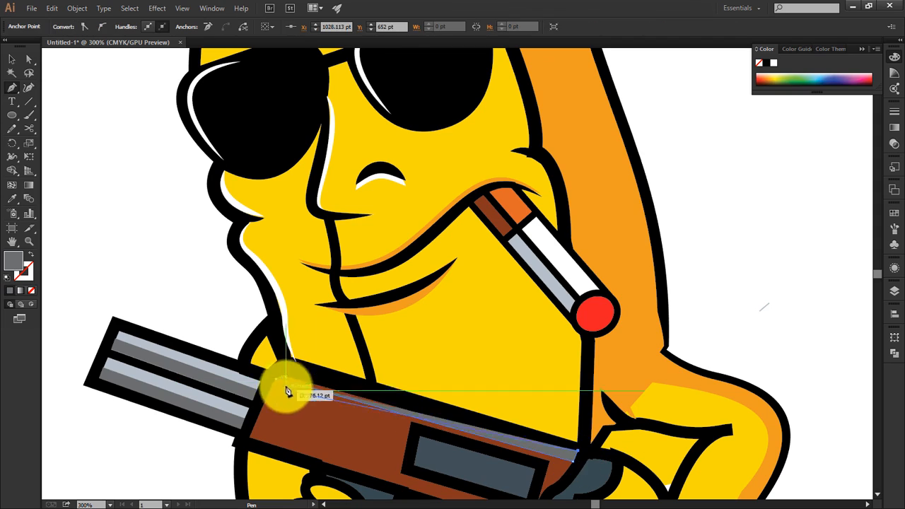
pyautogui.press('i')
pyautogui.click(318, 264)
pyautogui.hotkey('ctrl', '-')
pyautogui.hotkey('ctrl', '-')
pyautogui.click(157, 132)
pyautogui.press('v')
# Step: Adjust the corner points at both ends of the yellow strip to meet the gun body's outline
pyautogui.hotkey('ctrl', '+')
pyautogui.hotkey('ctrl', '+')
pyautogui.moveTo(215, 369); pyautogui.dragTo(150, 305)
pyautogui.click(488, 328)
pyautogui.hotkey('ctrl', '+')
pyautogui.hotkey('ctrl', '+')
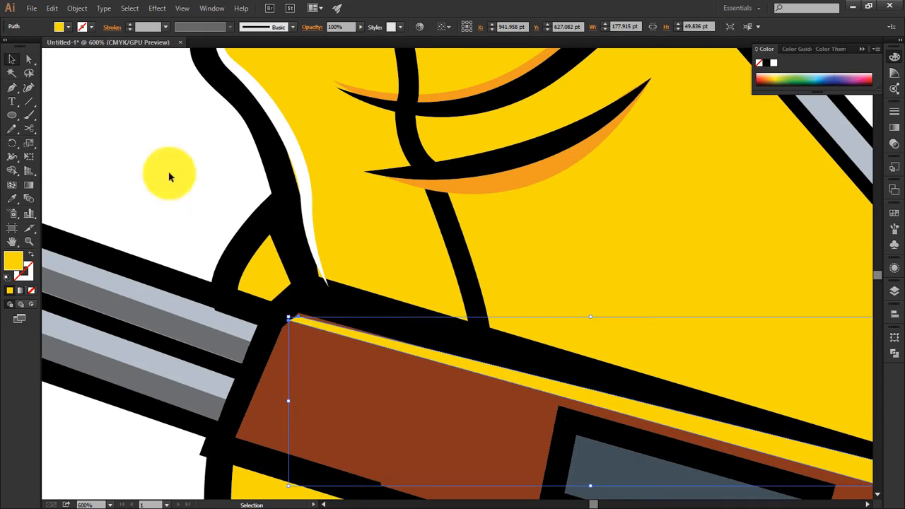
pyautogui.press('a')
pyautogui.moveTo(288, 317); pyautogui.dragTo(300, 314)
pyautogui.moveTo(622, 332); pyautogui.dragTo(311, 222)
pyautogui.moveTo(565, 376); pyautogui.dragTo(573, 380)
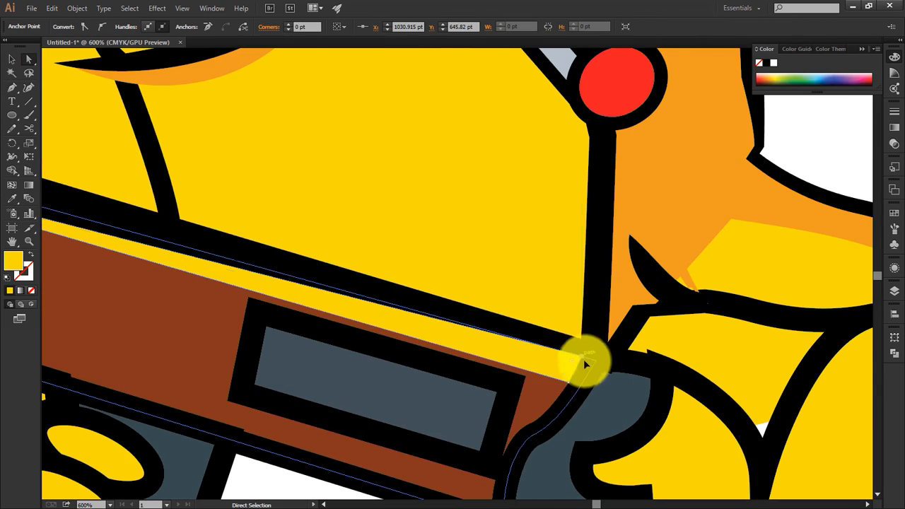
# Step: Draw a straight line about 68 pt wide across the gun's slate panel with a 7 pt black stroke
pyautogui.moveTo(389, 381); pyautogui.dragTo(530, 290)
pyautogui.click(521, 301)
pyautogui.press('p')
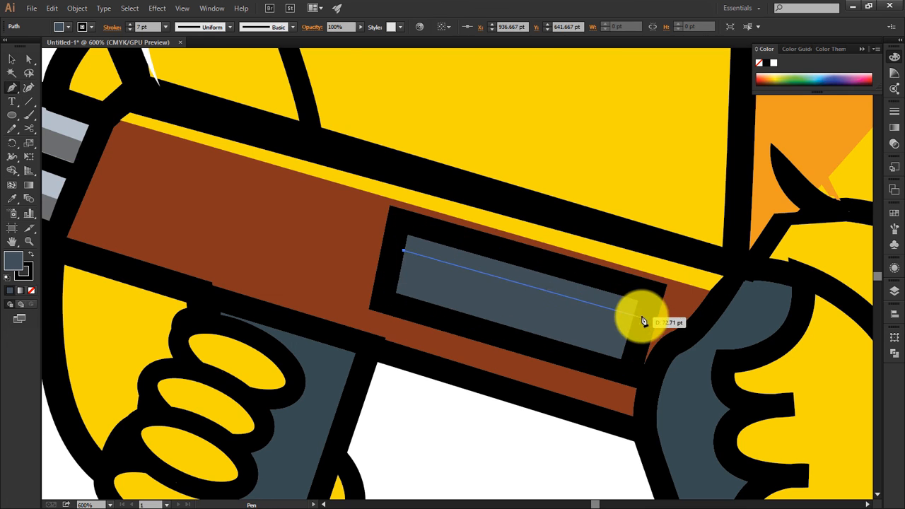
pyautogui.click(643, 321)
pyautogui.hotkey('ctrl', '-')
pyautogui.hotkey('ctrl', '-')
pyautogui.click(12, 60)
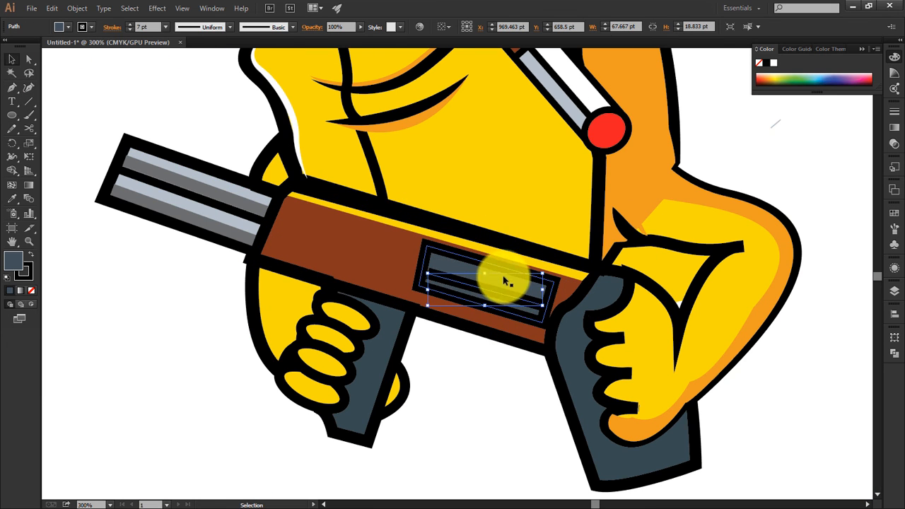
# Step: Recolour the line across the gun's slate panel with the palette's black swatch
pyautogui.click(64, 27)
pyautogui.click(7, 46)
pyautogui.click(567, 364)
pyautogui.click(516, 307)
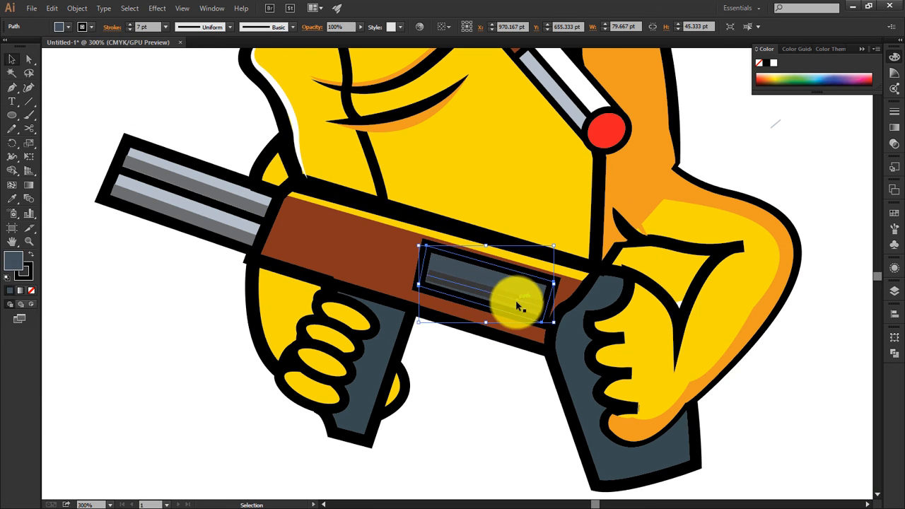
pyautogui.click(505, 298)
pyautogui.press('i')
pyautogui.hotkey('ctrl', '-')
pyautogui.hotkey('ctrl', '-')
pyautogui.hotkey('ctrl', '-')
pyautogui.click(126, 176)
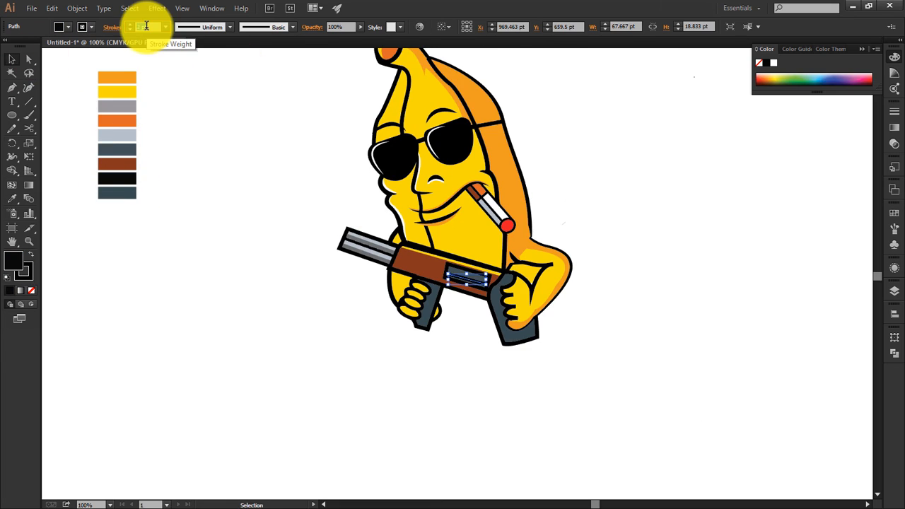
# Step: Examine the gun panel's shading up close, clear the selection, and view the whole artboard
pyautogui.hotkey('ctrl', '+')
pyautogui.hotkey('ctrl', '+')
pyautogui.hotkey('ctrl', '+')
pyautogui.click(420, 488)
pyautogui.click(475, 290)
pyautogui.press('a')
pyautogui.click(494, 329)
pyautogui.hotkey('ctrl', '0')
pyautogui.press('v')
pyautogui.click(493, 375)
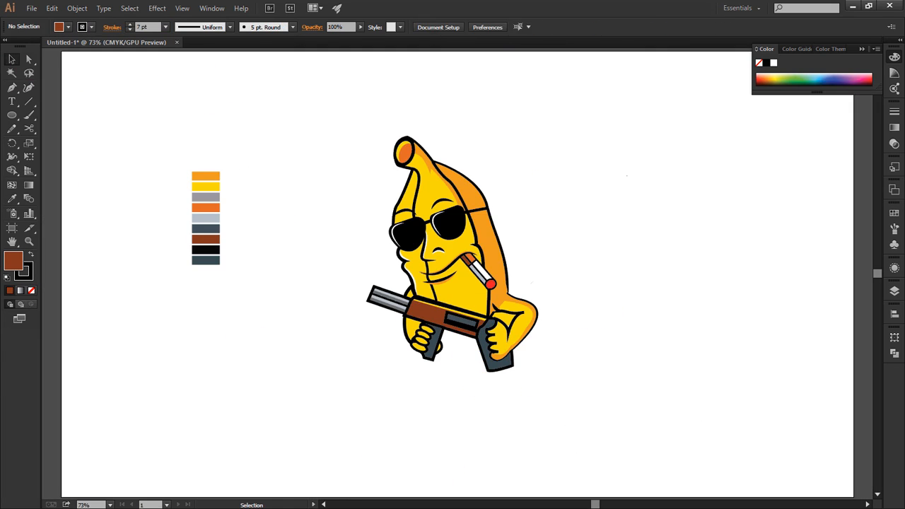